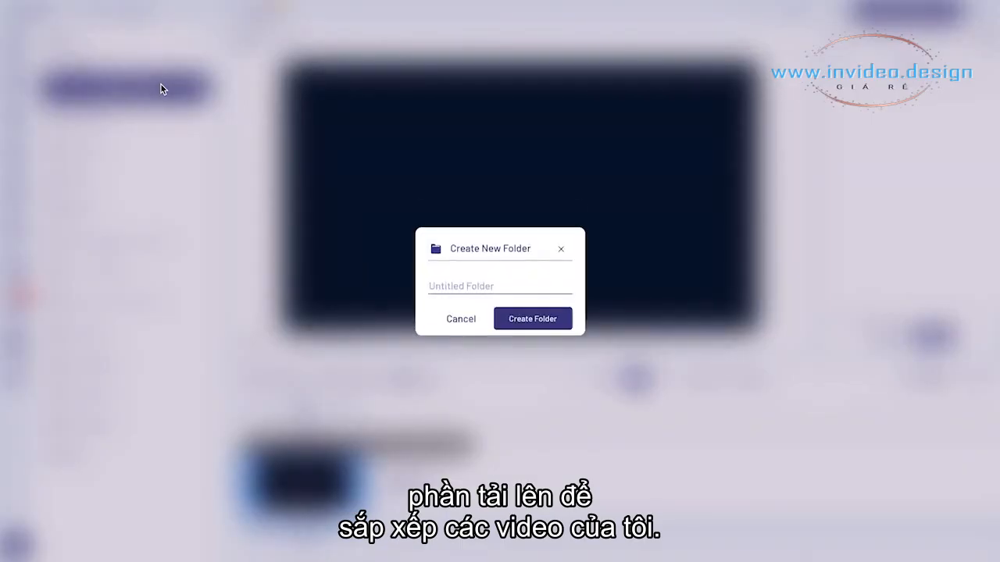
Create a folder named Product Ad Cosmetic and upload the lipstick product clips into it
text(t A)
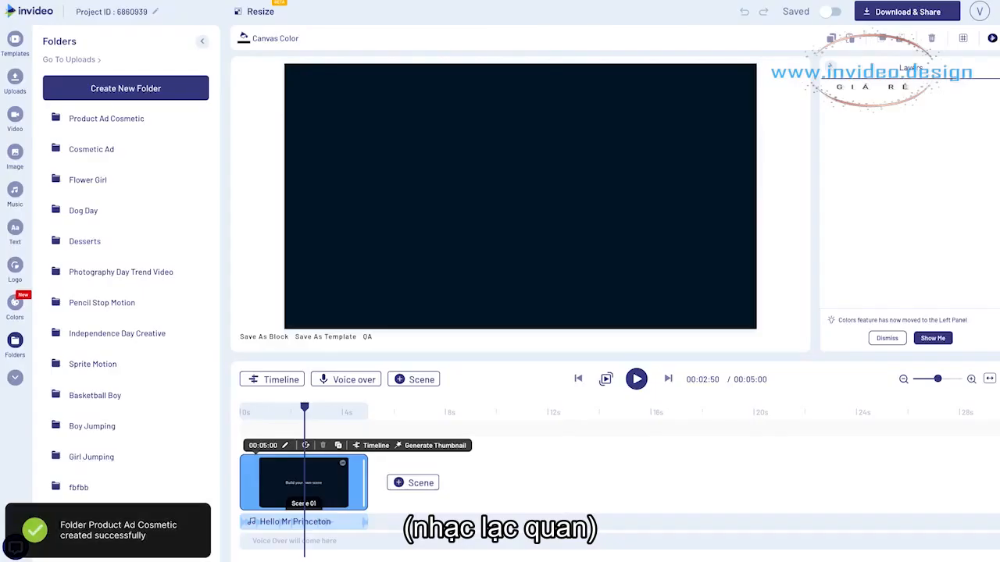
click(100, 119)
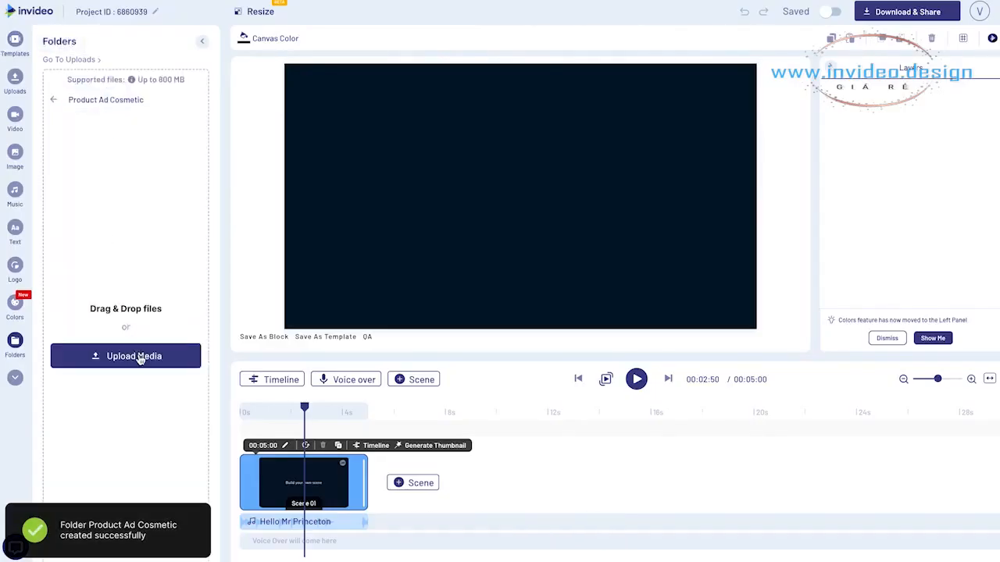
click(134, 356)
drag(214, 158, 484, 113)
key(Return)
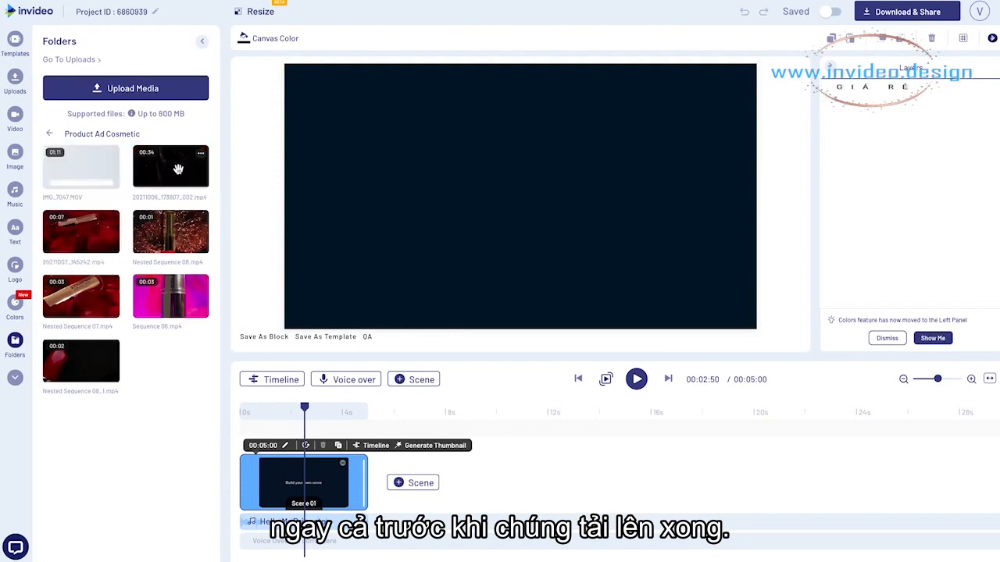
Add 20211006_173807_002.mp4 to scene 1, trimmed from 00:06:42 to about 00:08:25
click(179, 174)
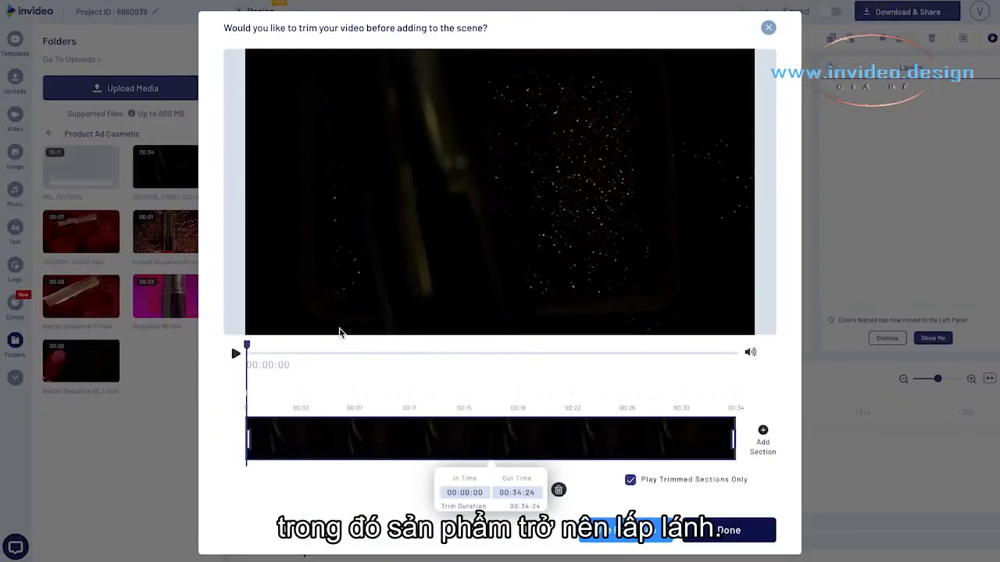
drag(304, 345, 389, 357)
drag(249, 439, 340, 440)
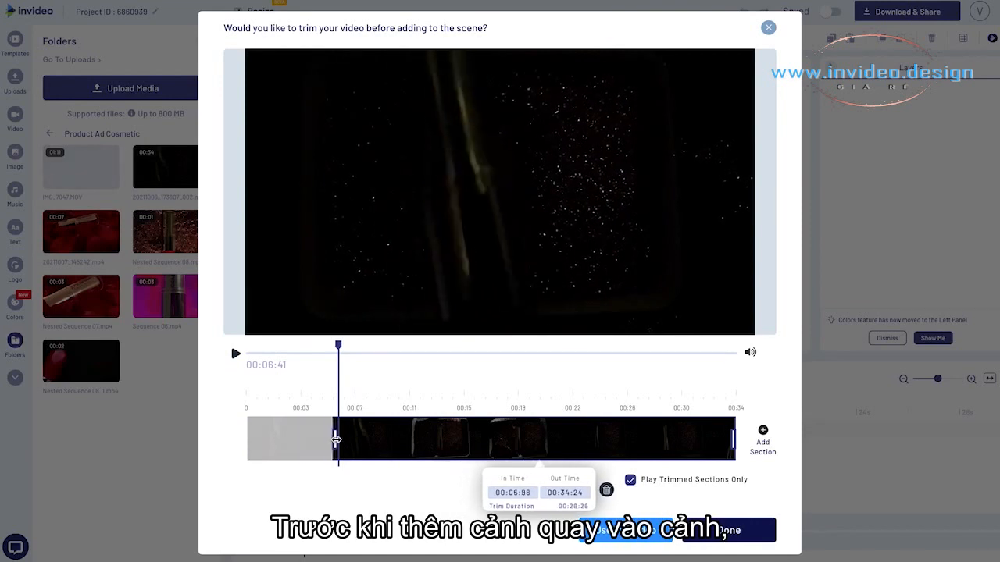
drag(339, 345, 364, 344)
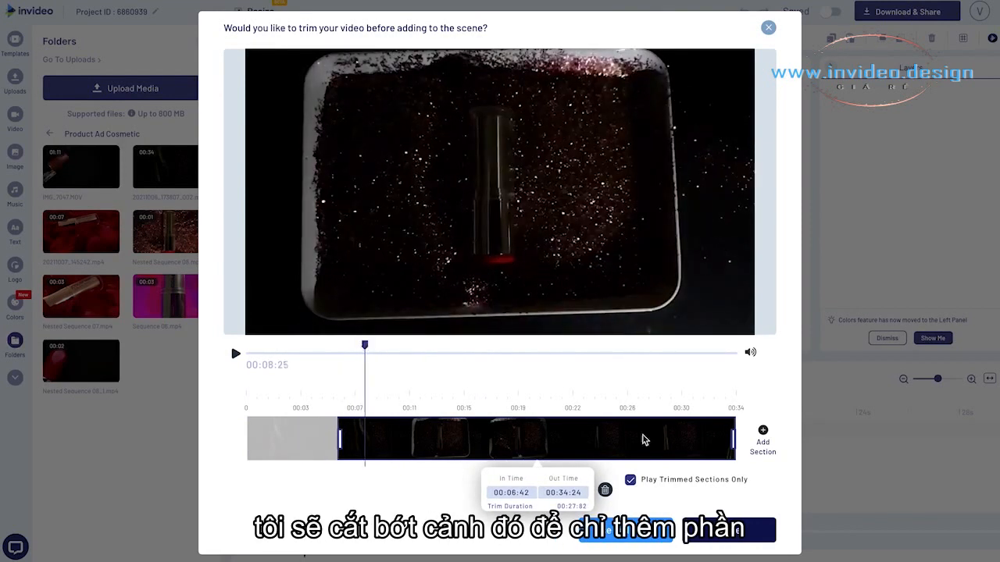
drag(733, 440, 366, 440)
click(713, 538)
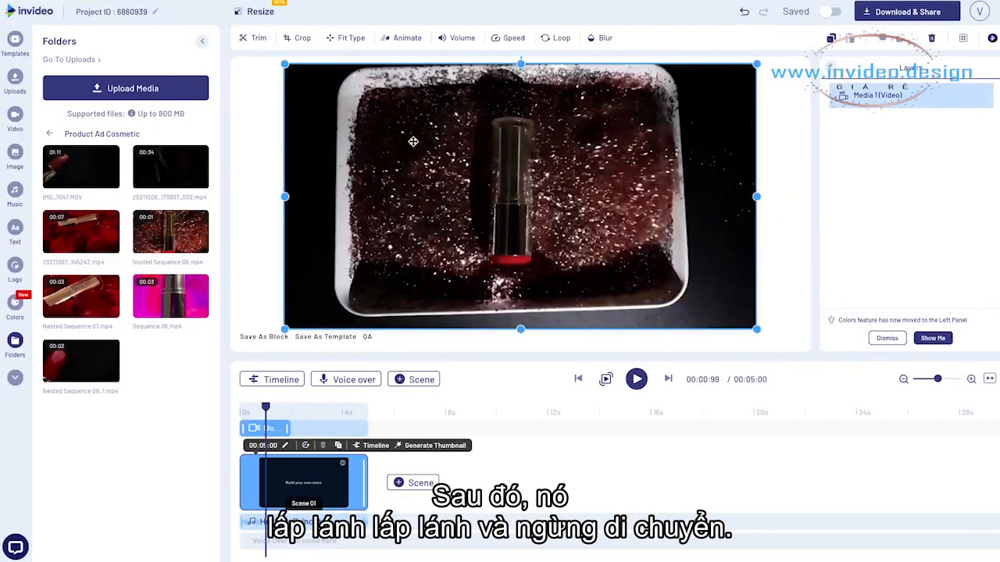
Crop the scene 1 clip tightly around the lipstick and the glitter beside it
click(303, 41)
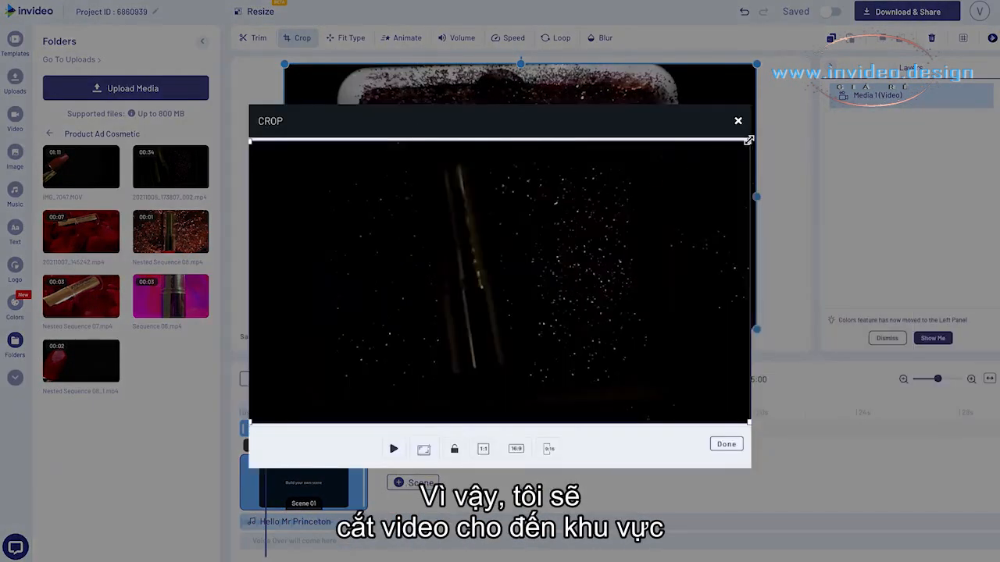
drag(675, 202, 607, 226)
drag(473, 312, 529, 259)
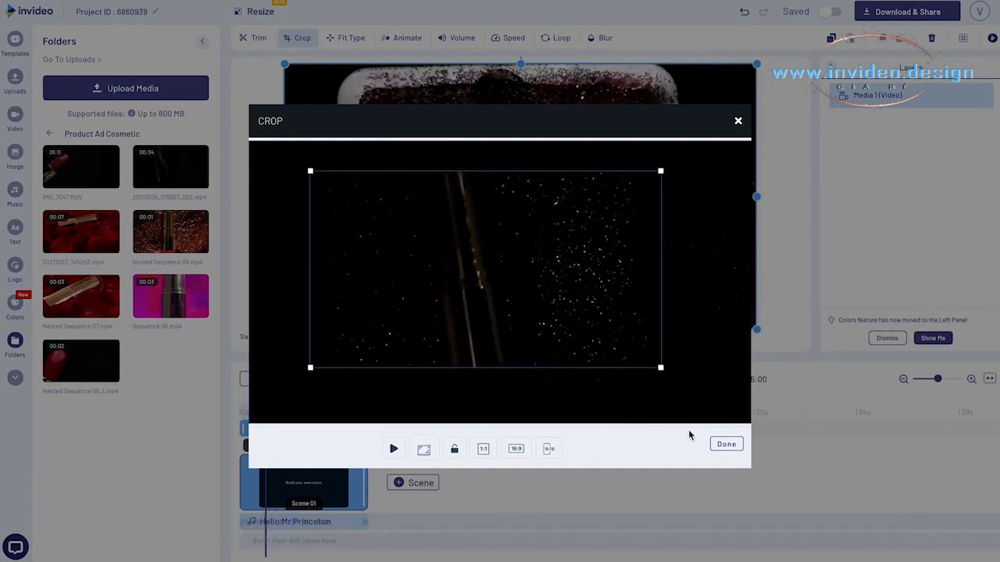
click(723, 444)
Play scene 1 from the beginning to review the cropped clip
click(973, 380)
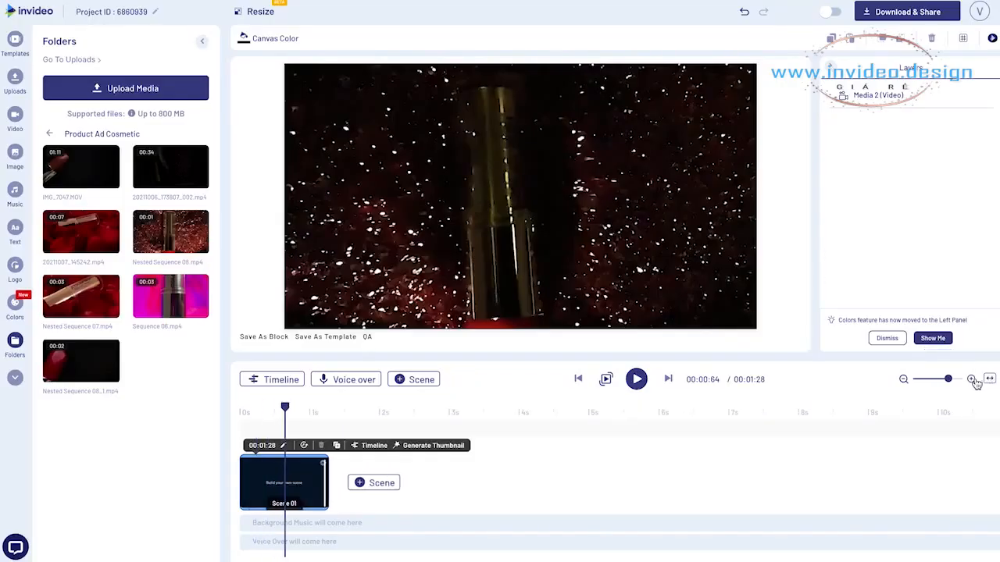
click(973, 380)
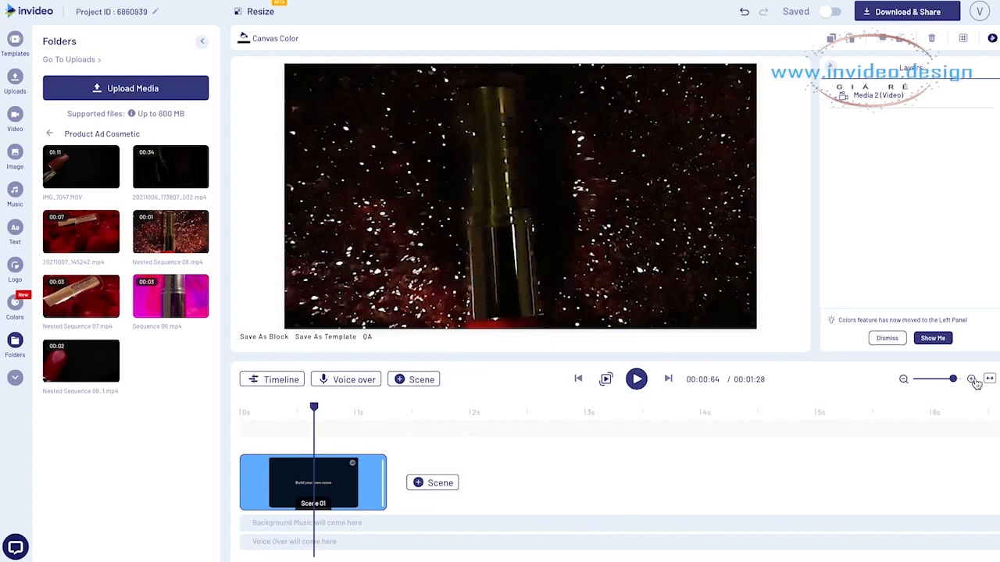
click(242, 412)
key(space)
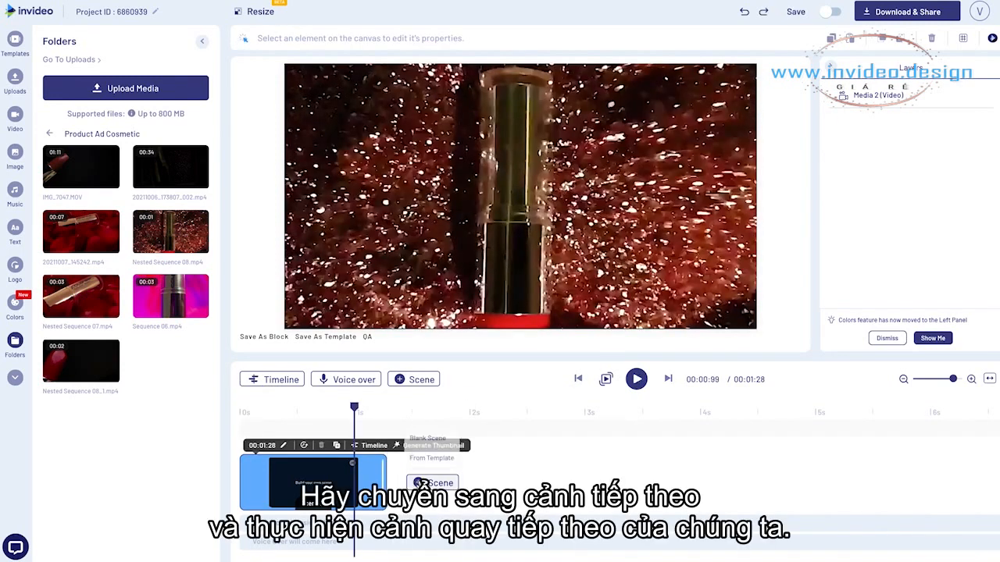
Add a blank scene after scene 1 and delete its placeholder text and logo
click(428, 439)
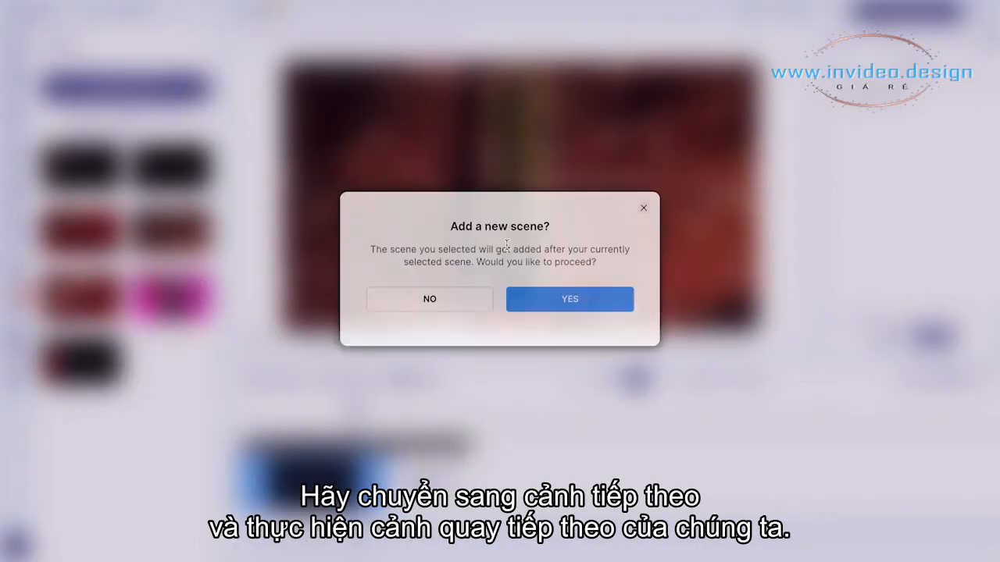
click(545, 313)
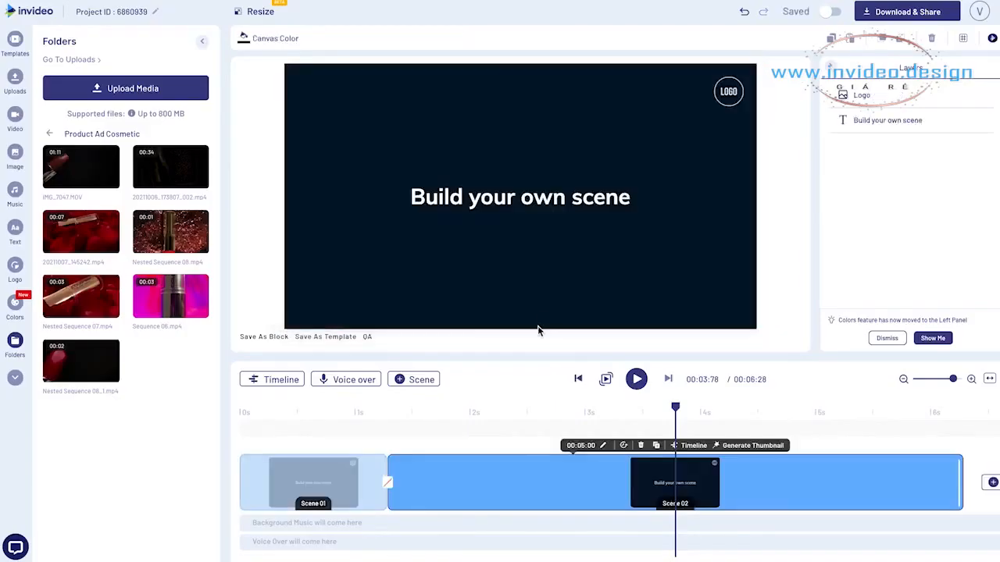
click(479, 205)
key(Delete)
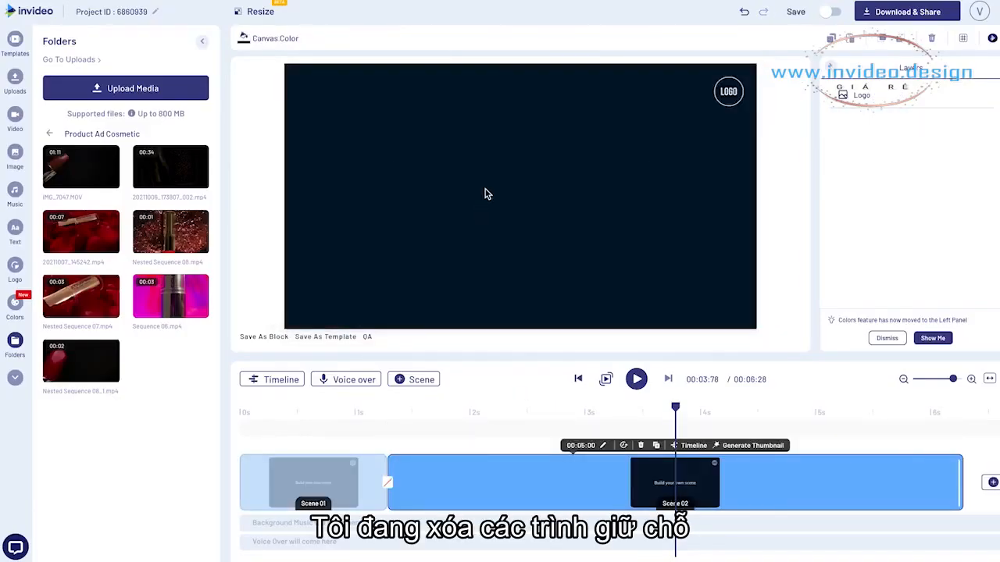
click(719, 93)
key(Delete)
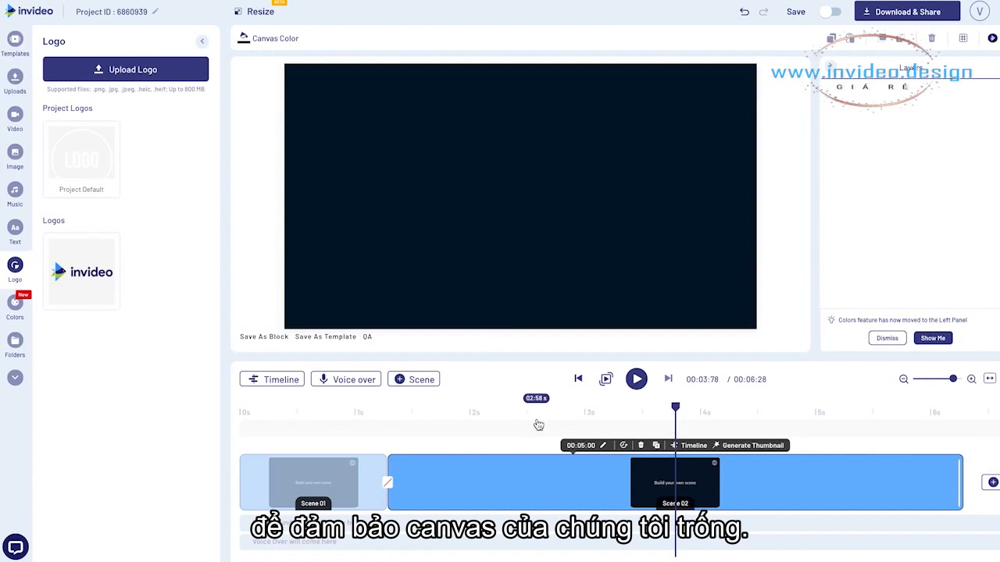
Add the full Nested Sequence 08_1.mp4 clip from the Product Ad Cosmetic folder to scene 2
click(15, 81)
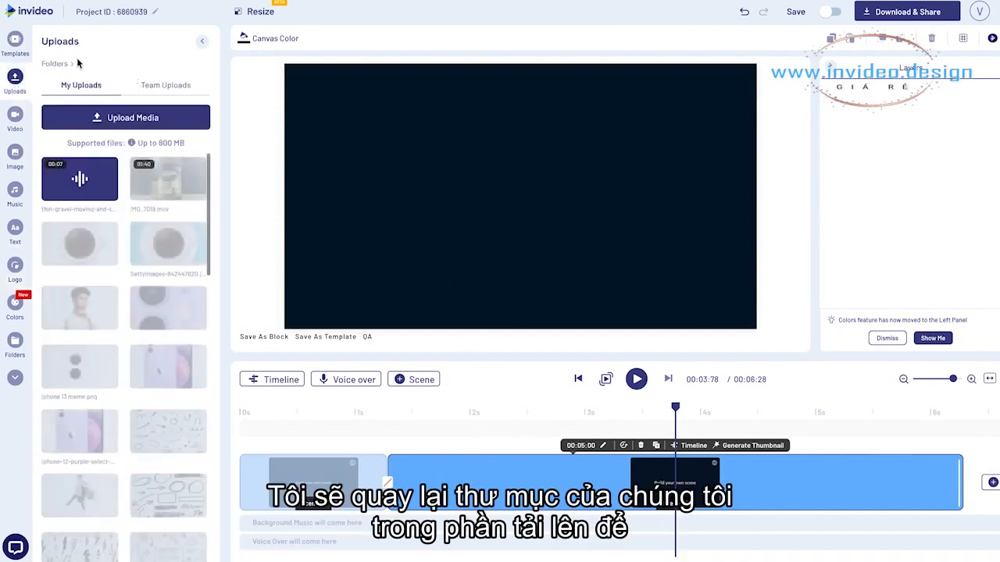
click(73, 62)
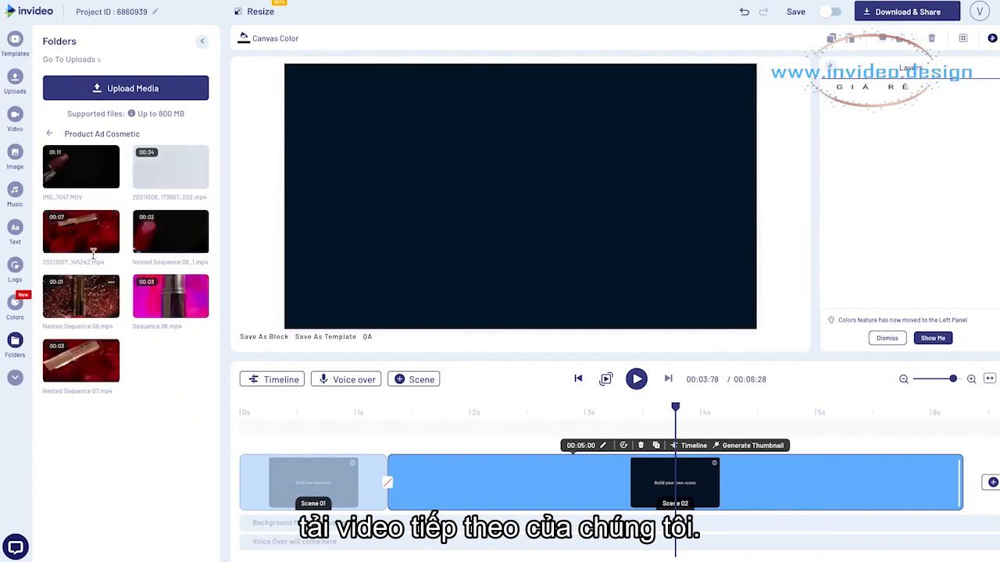
click(175, 249)
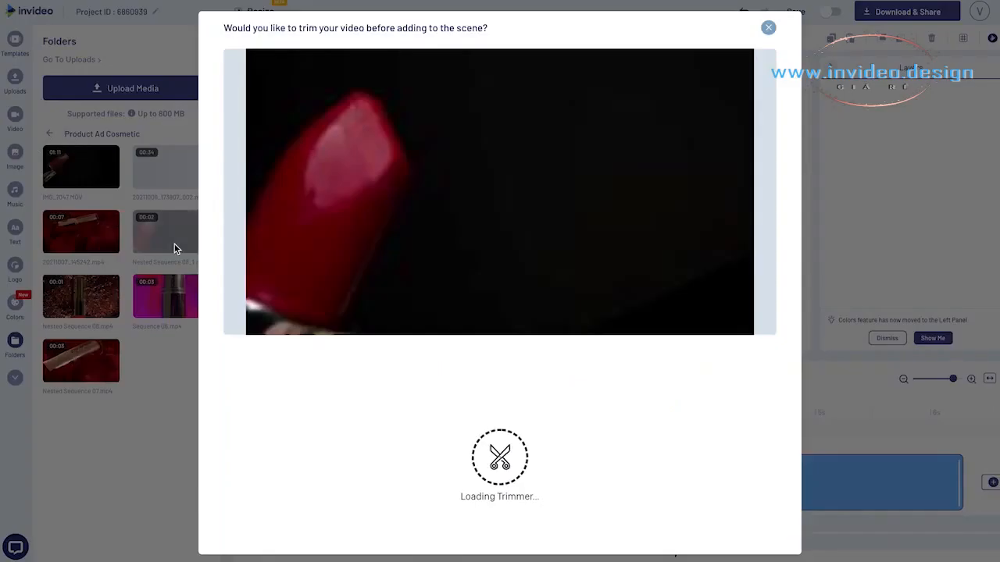
drag(289, 349, 434, 363)
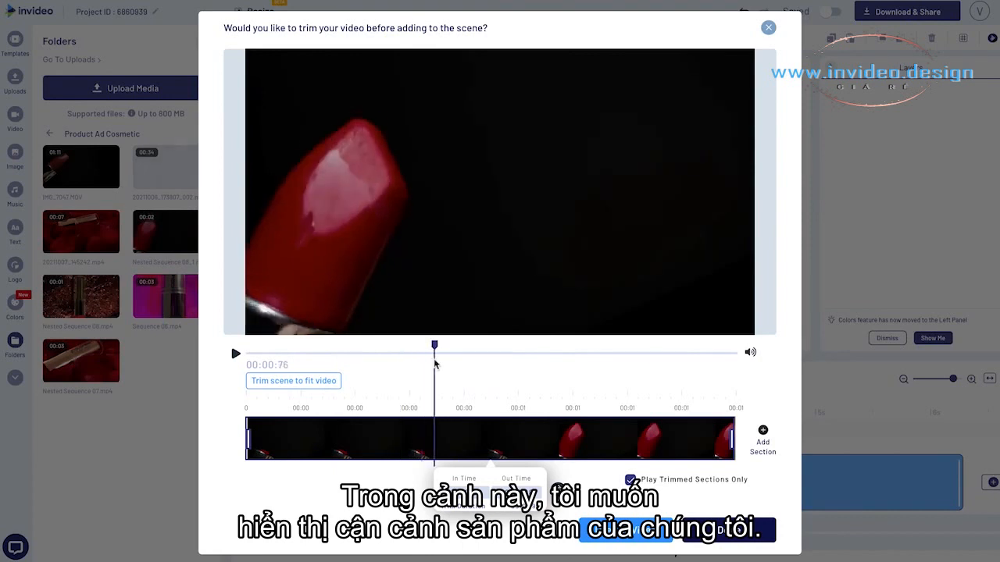
click(728, 530)
Extend scene 2 to about 2 seconds, check its layer in the advanced timeline, and play the video from the start
drag(490, 402, 582, 417)
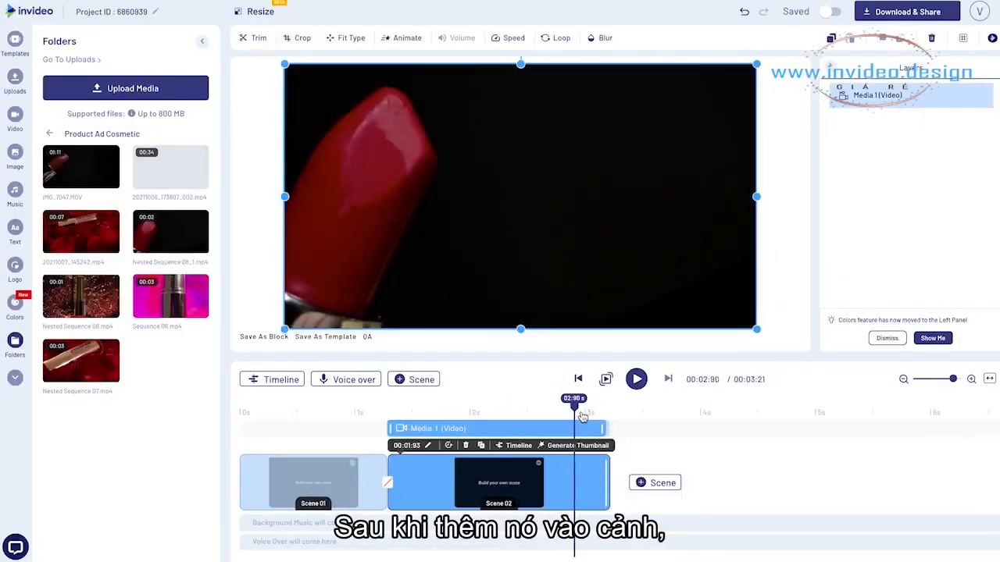
mouse_move(609, 470)
mouse_down()
mouse_move(647, 470)
mouse_move(618, 469)
mouse_up()
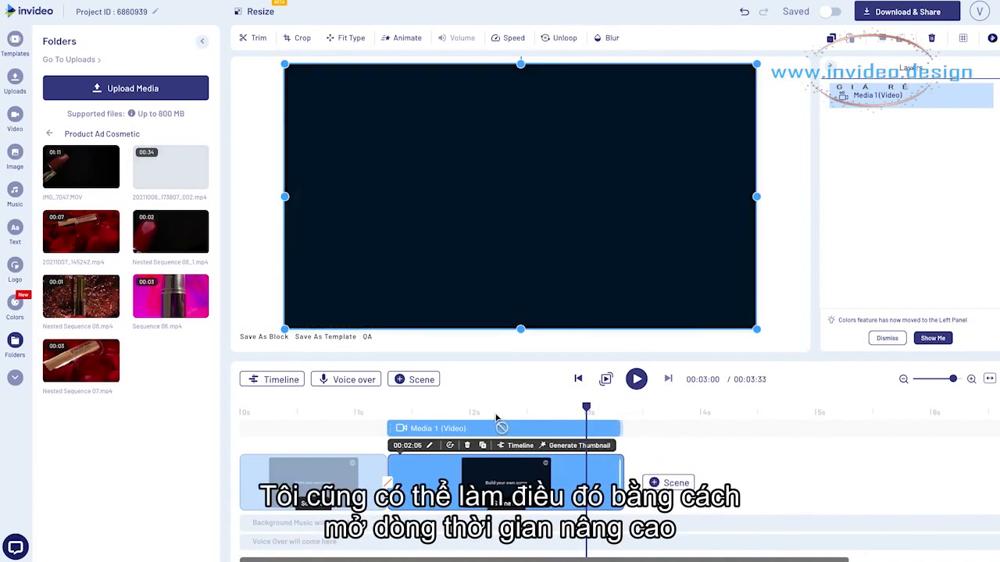
click(281, 380)
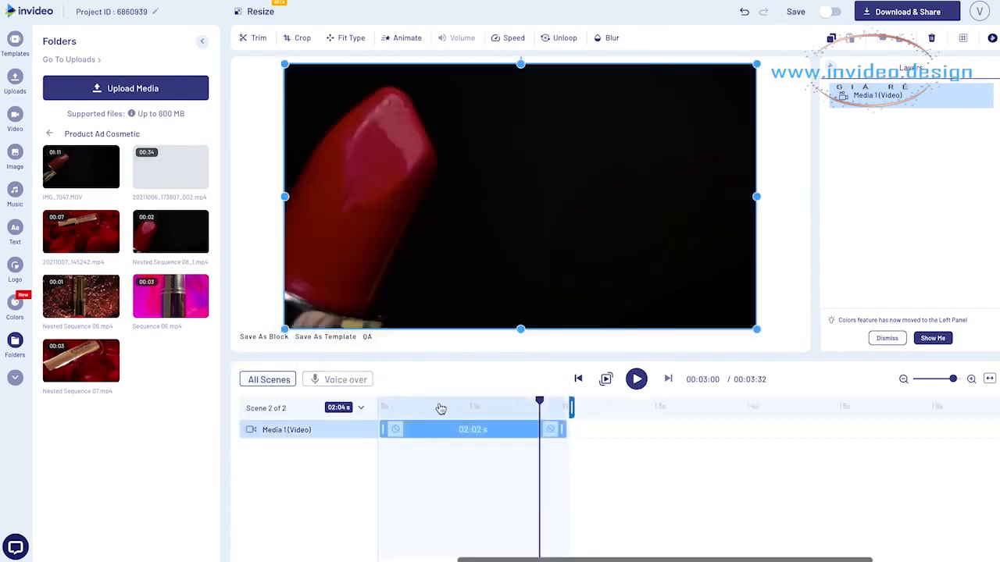
click(269, 380)
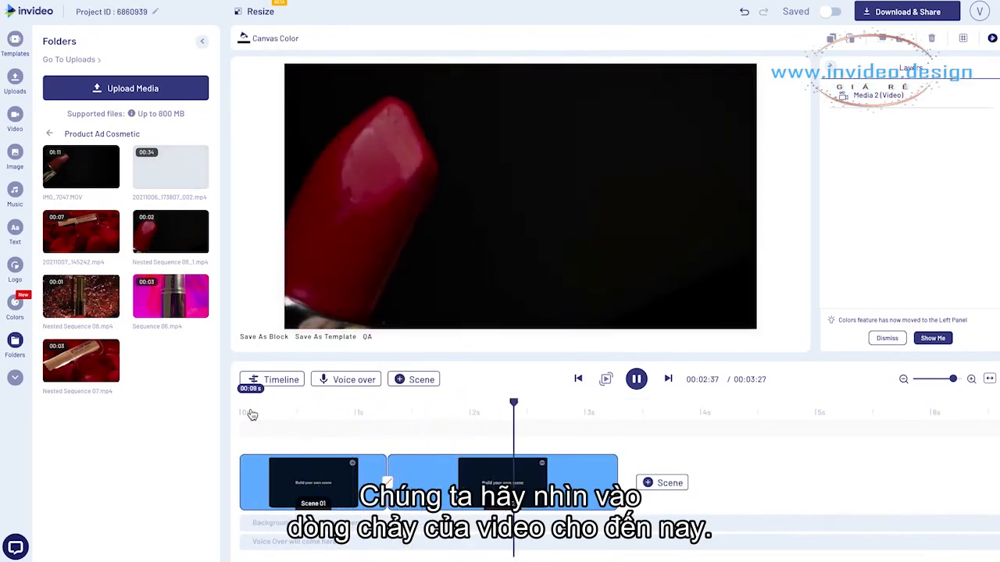
click(251, 415)
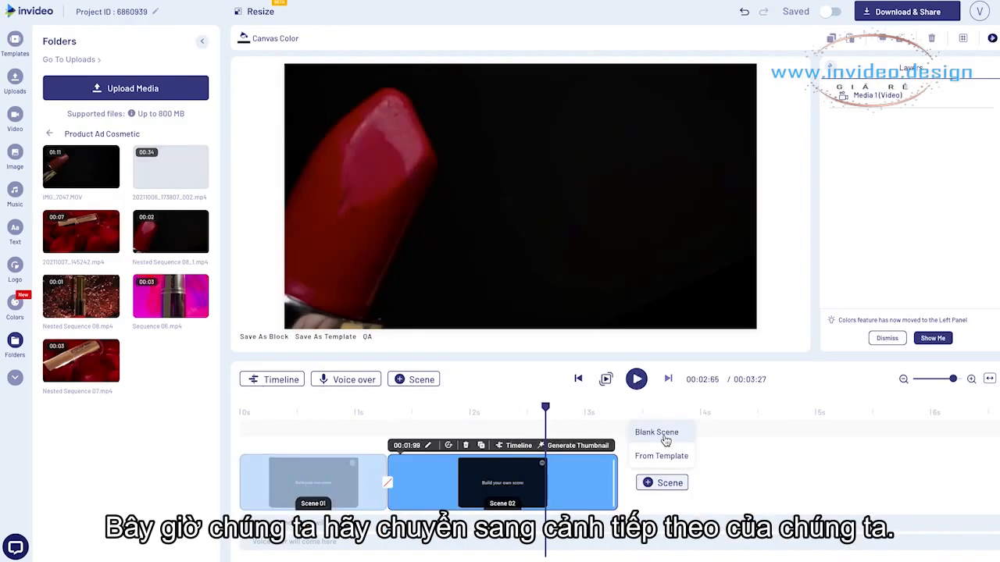
Add a blank third scene and place the 20211007_145242.mp4 clip in it
click(660, 435)
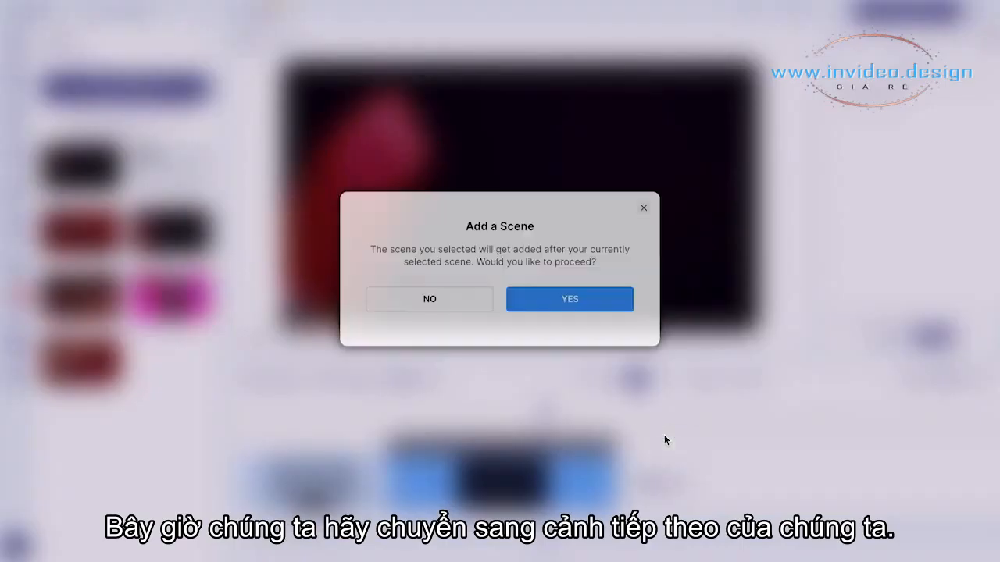
click(571, 312)
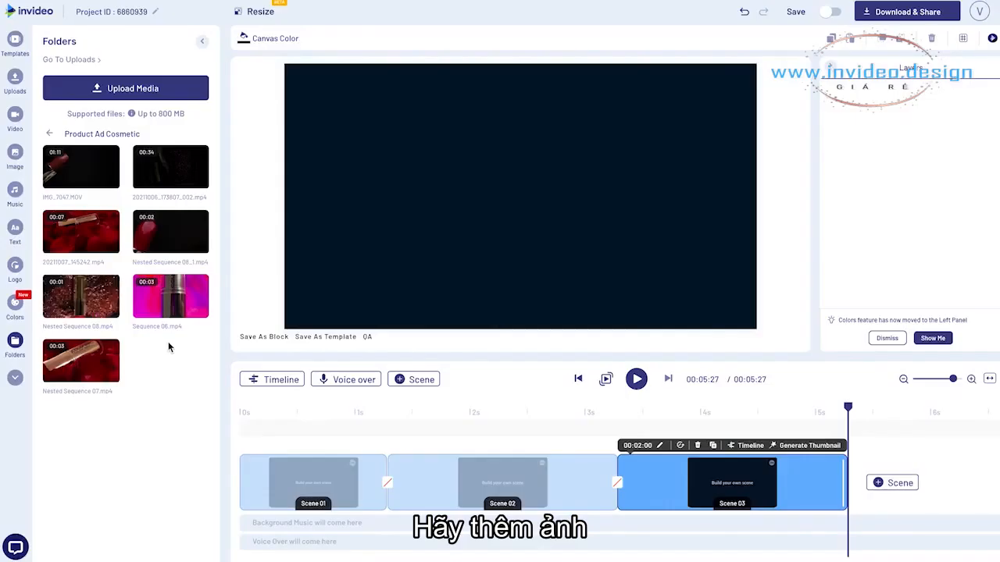
click(88, 239)
drag(296, 344, 459, 365)
click(729, 531)
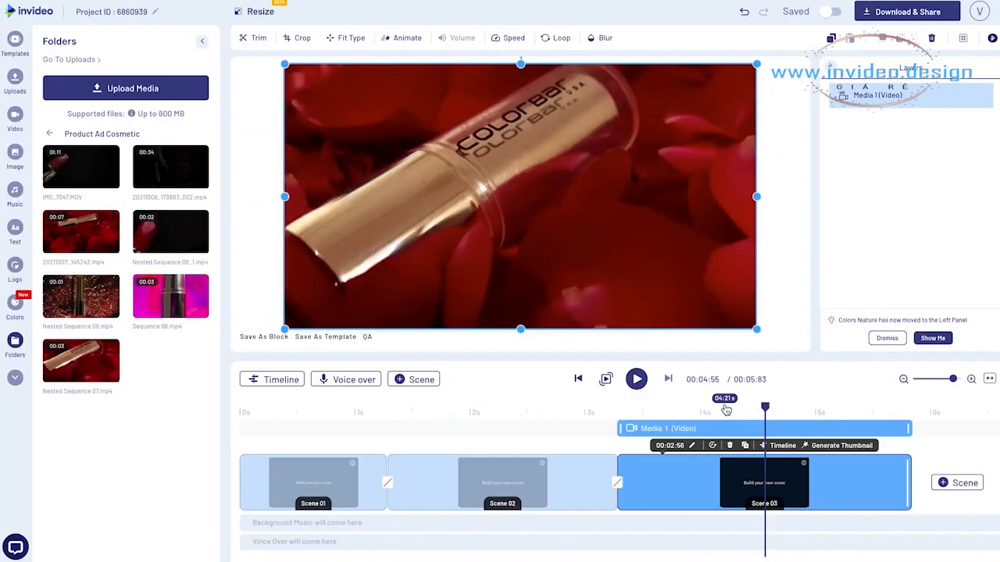
Find the cut point in the rose-petal clip and shorten scene 3 to 00:01:62
drag(709, 408, 754, 404)
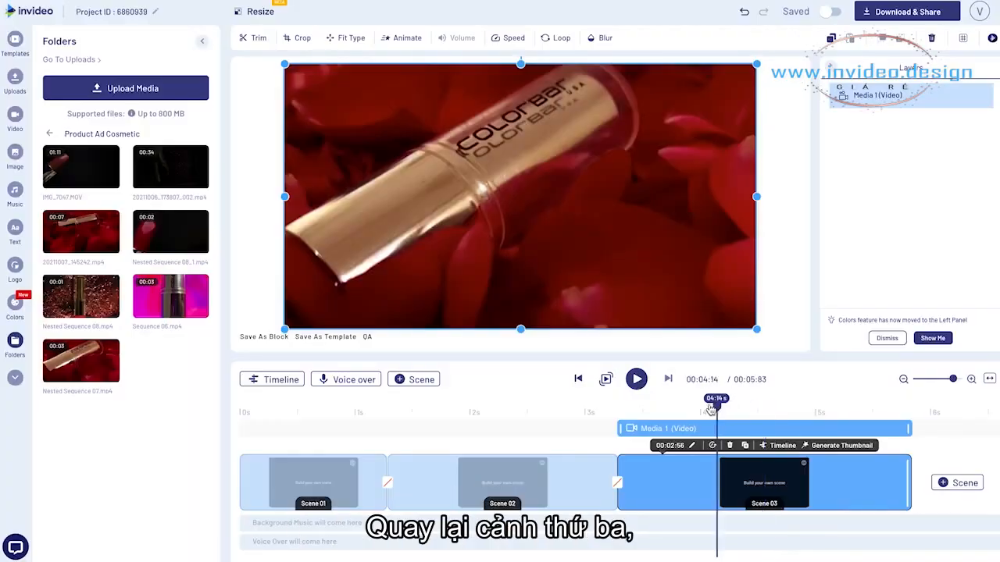
drag(713, 407, 796, 407)
drag(900, 467, 804, 465)
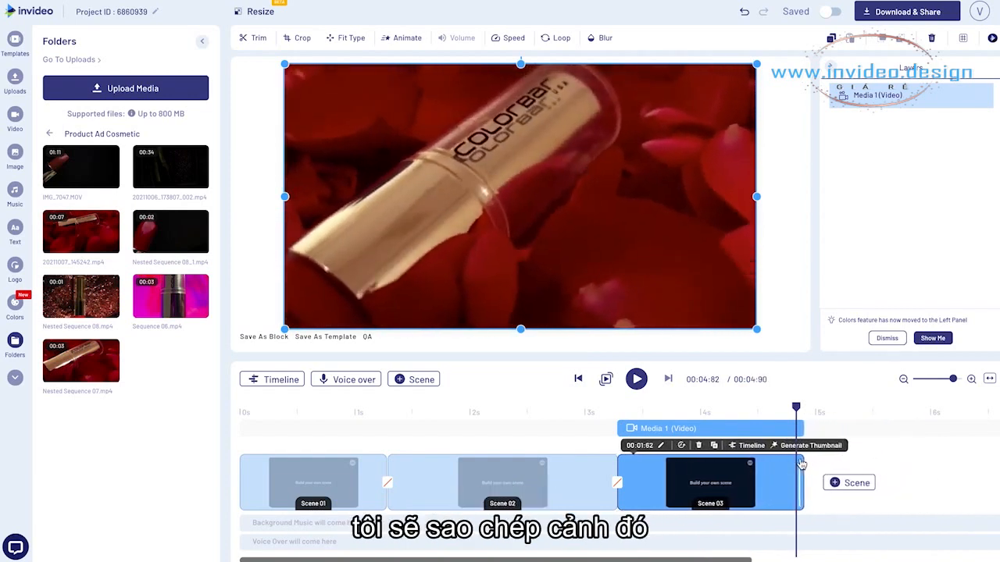
Duplicate scene 3, extend the copy's video layer to 2.60 s, and trim its start to about 1.50 s
click(714, 446)
click(599, 321)
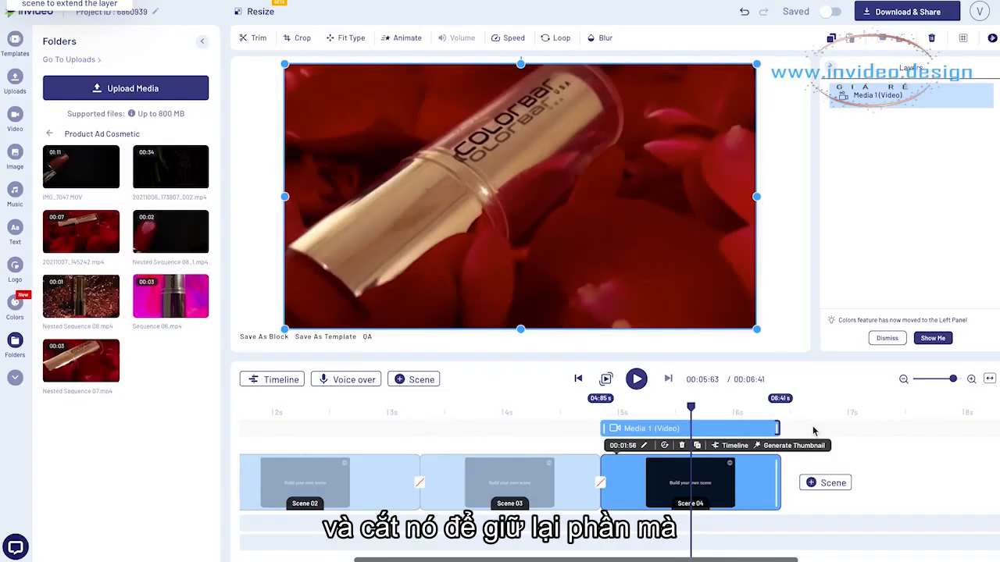
click(719, 445)
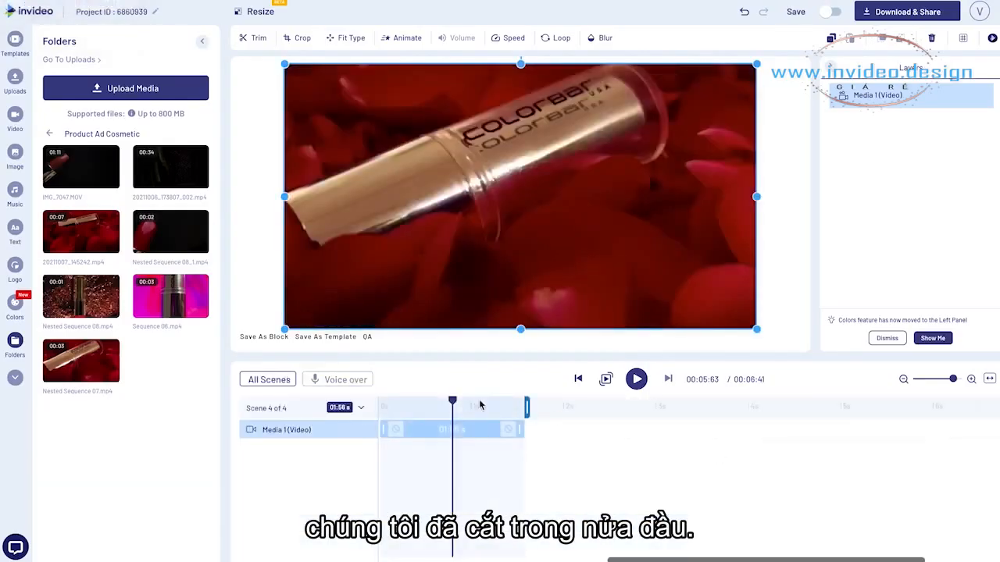
drag(517, 430, 619, 429)
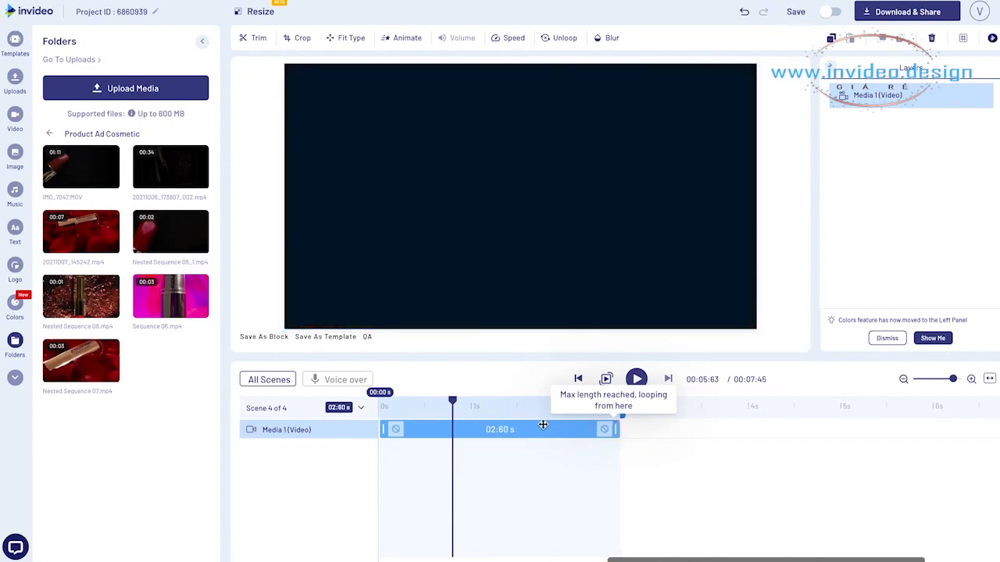
drag(505, 415, 515, 414)
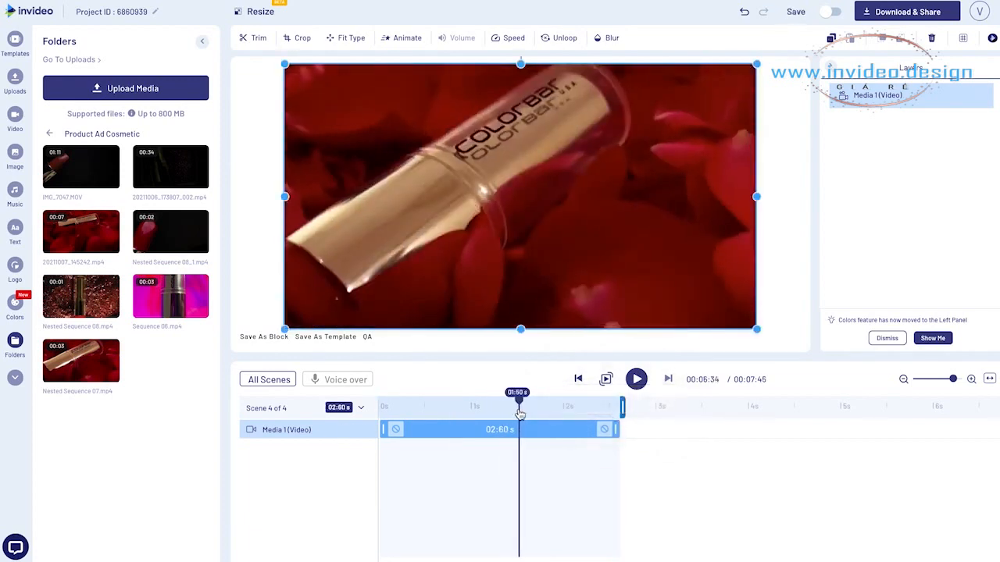
drag(383, 430, 521, 429)
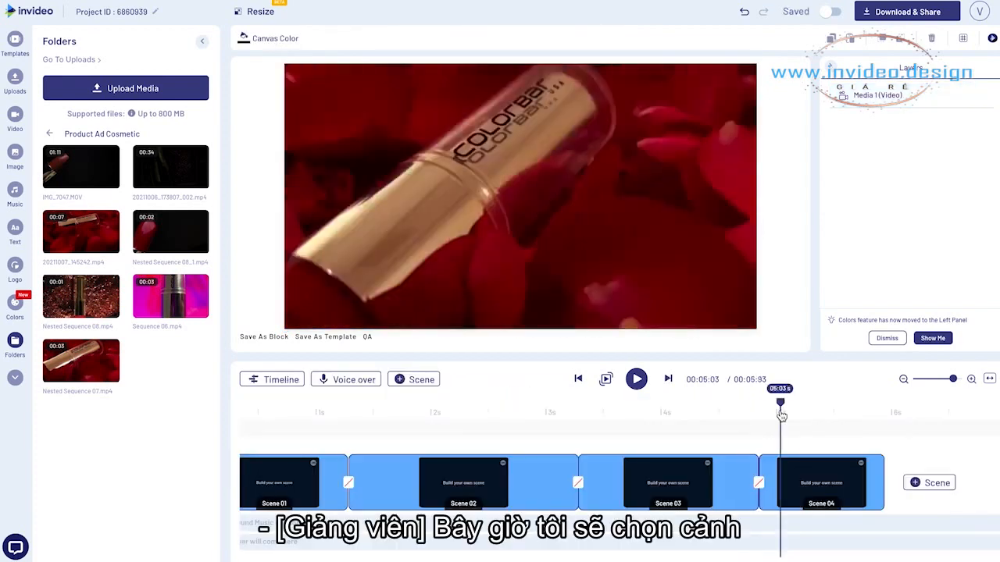
Crop the video in scene 4 tightly around the brand name on the lipstick and play back the result
click(806, 478)
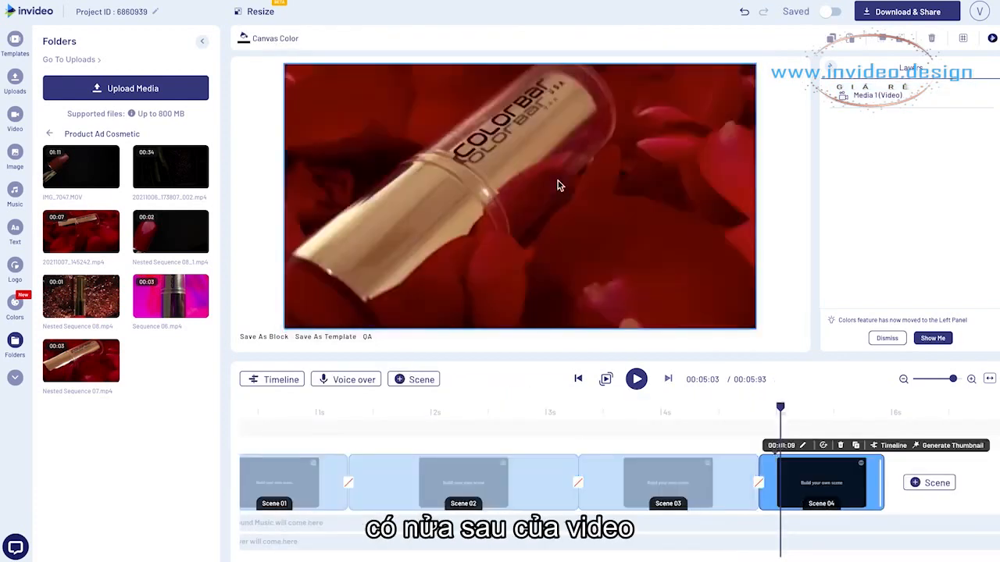
click(557, 185)
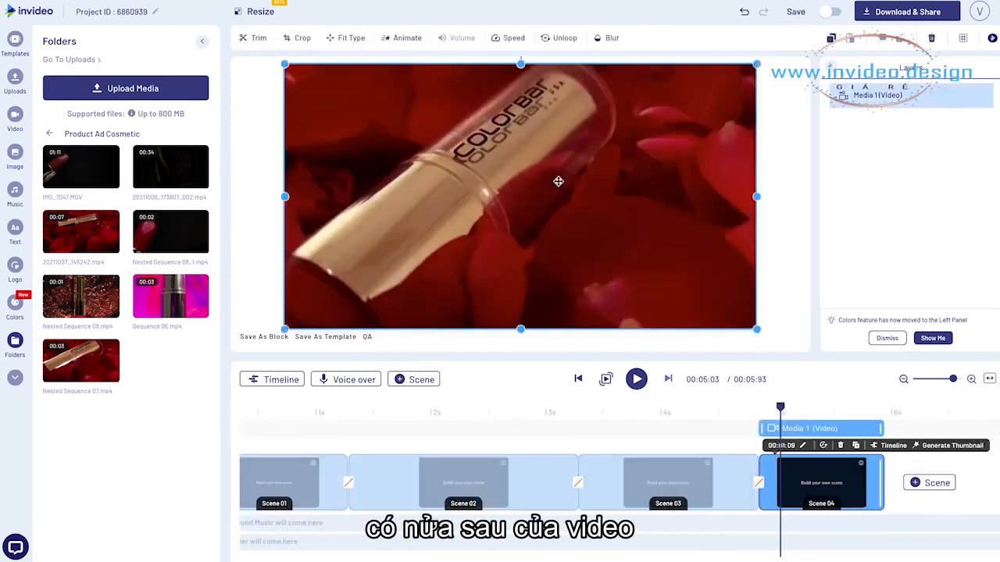
click(299, 38)
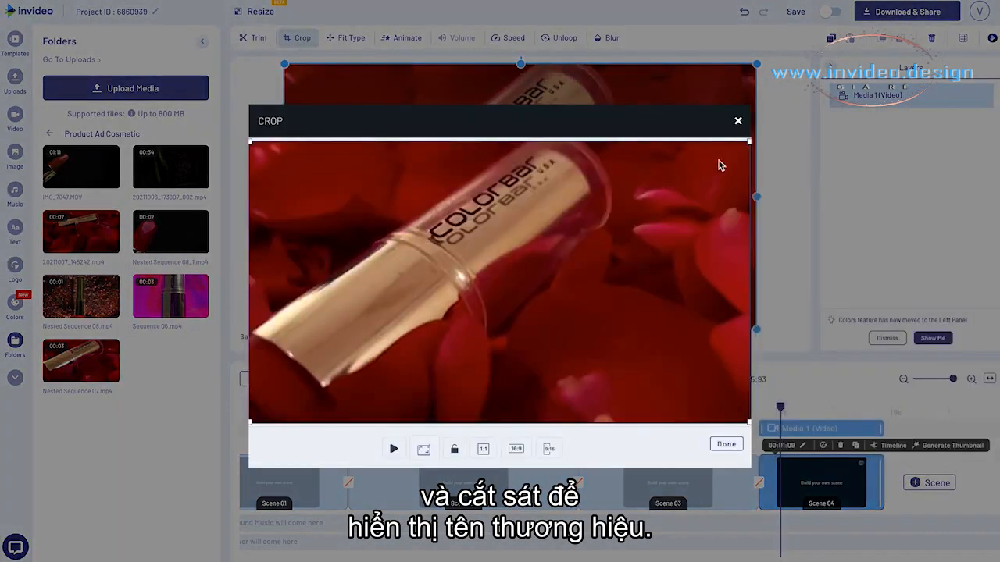
drag(748, 141, 573, 250)
drag(458, 305, 512, 227)
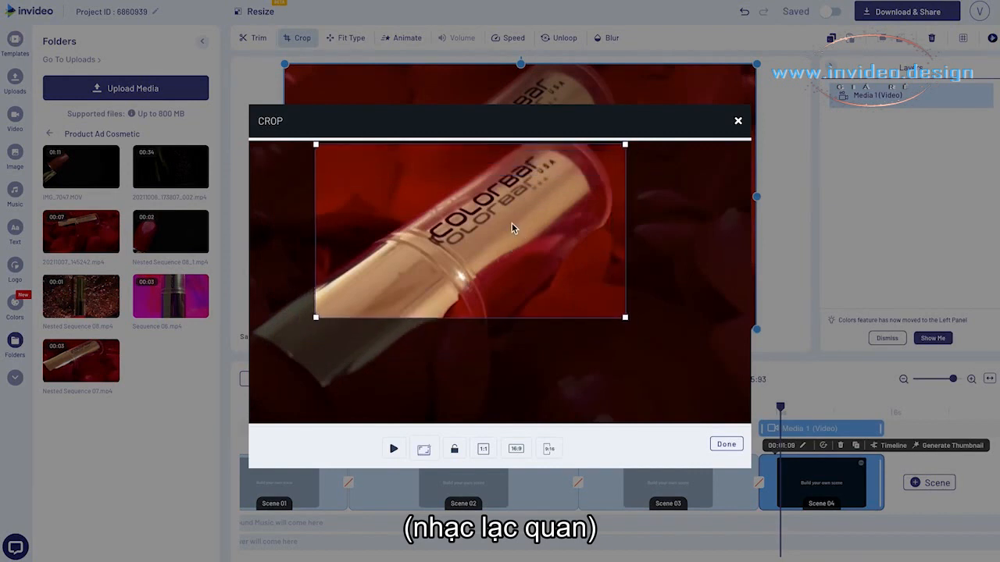
click(726, 446)
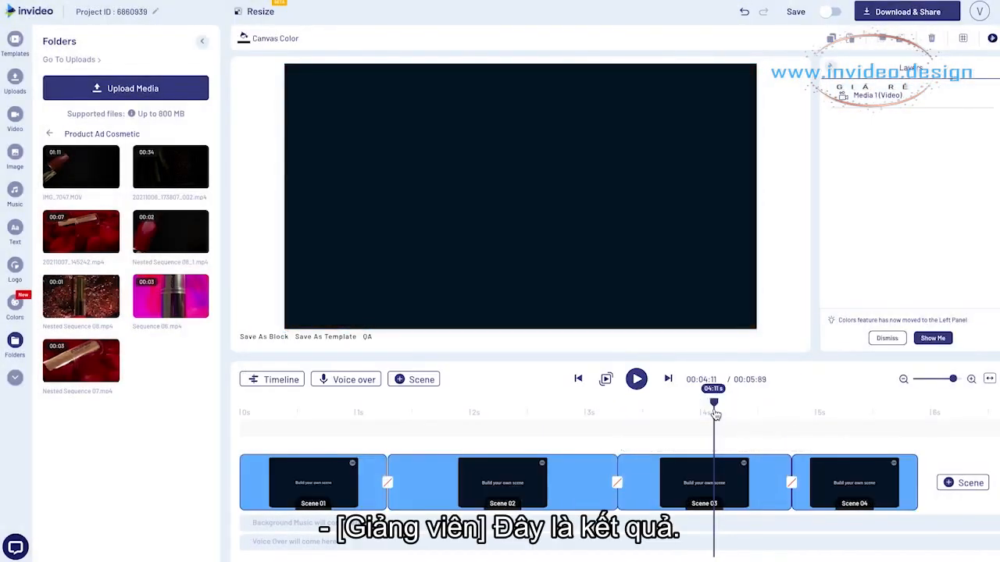
key(space)
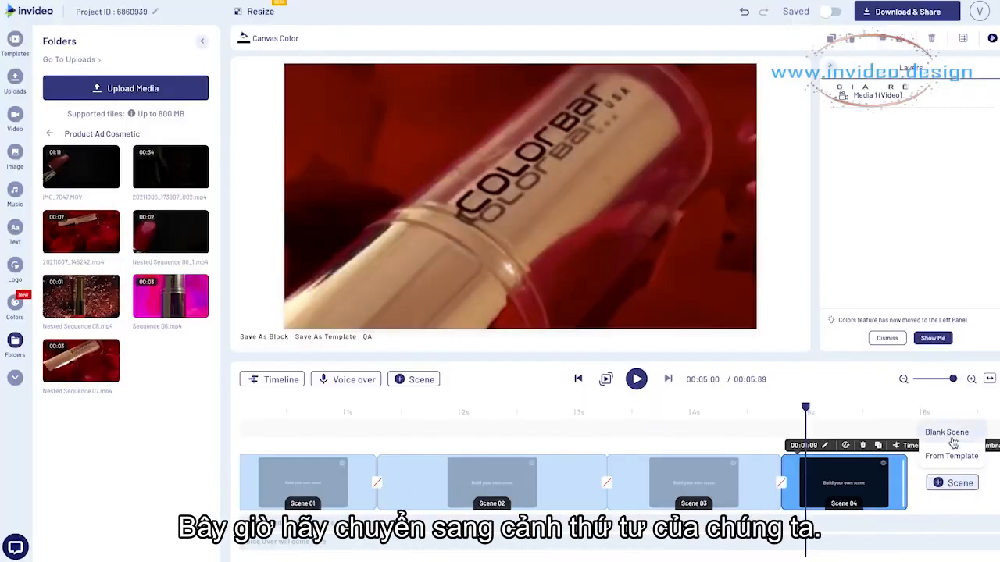
Add a blank fifth scene and delete its placeholder text and logo
click(950, 434)
click(595, 314)
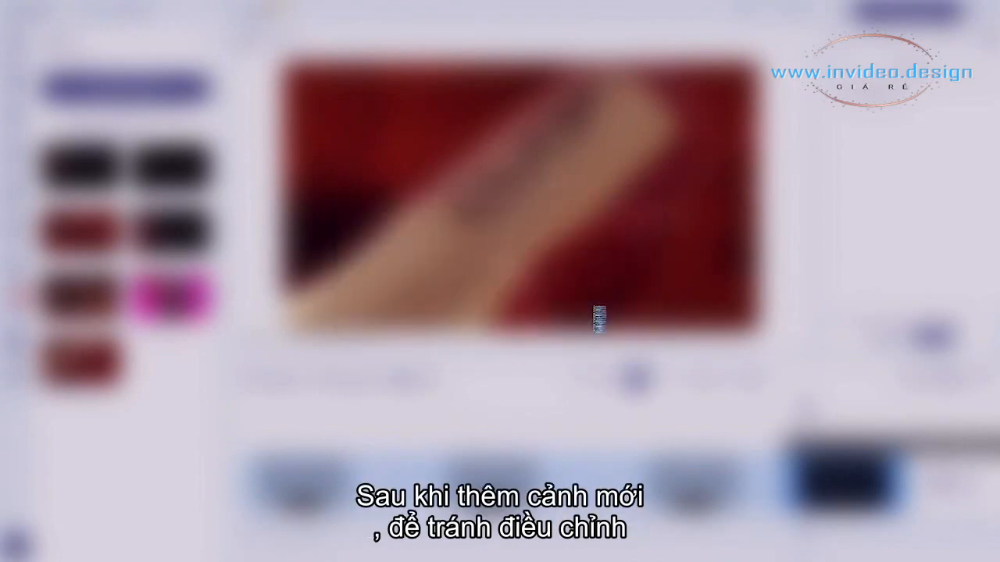
click(578, 200)
key(Delete)
click(731, 94)
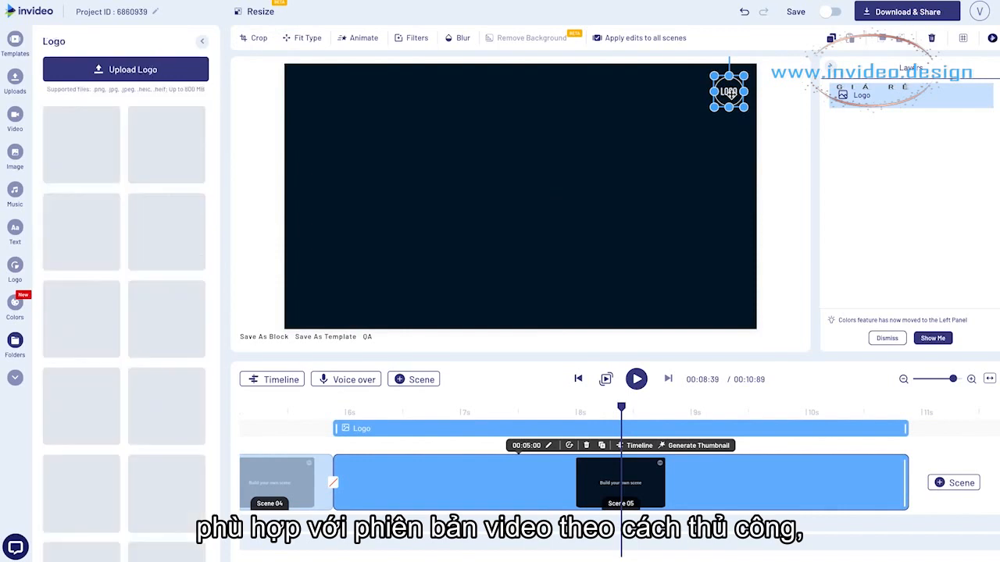
key(Delete)
Set the duration of scene 5 to 2 seconds
click(528, 444)
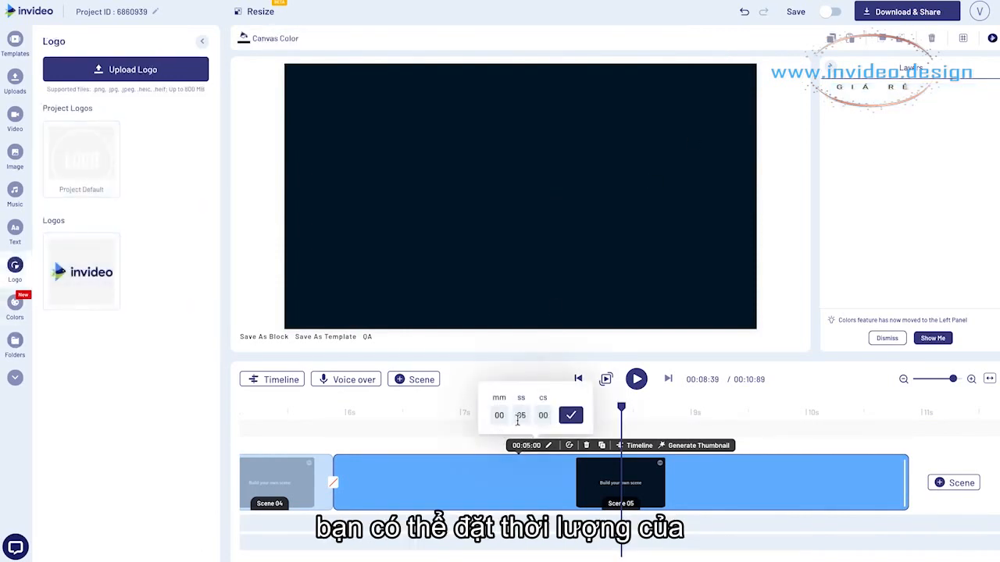
click(527, 417)
key(BackSpace)
text(3)
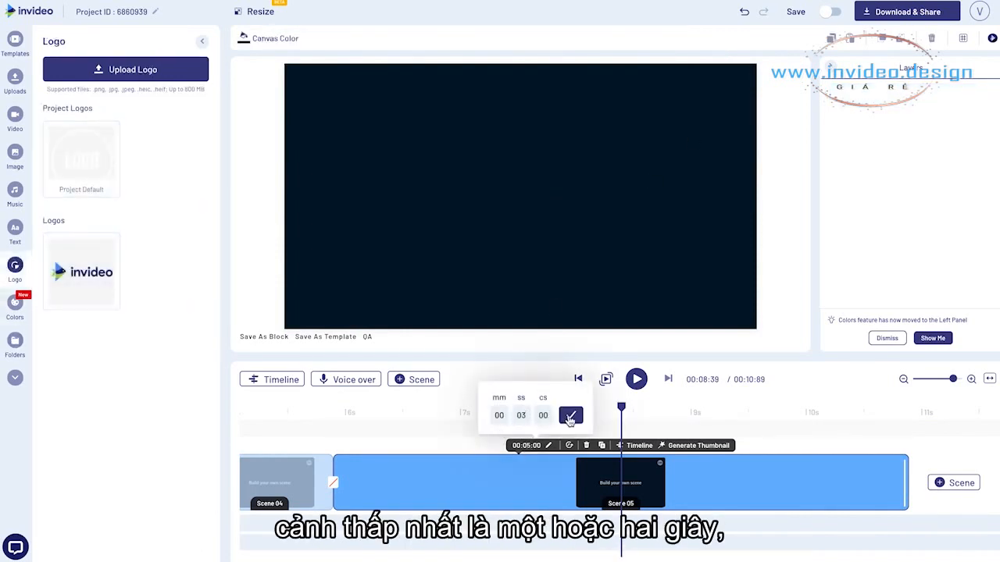
key(BackSpace)
text(2)
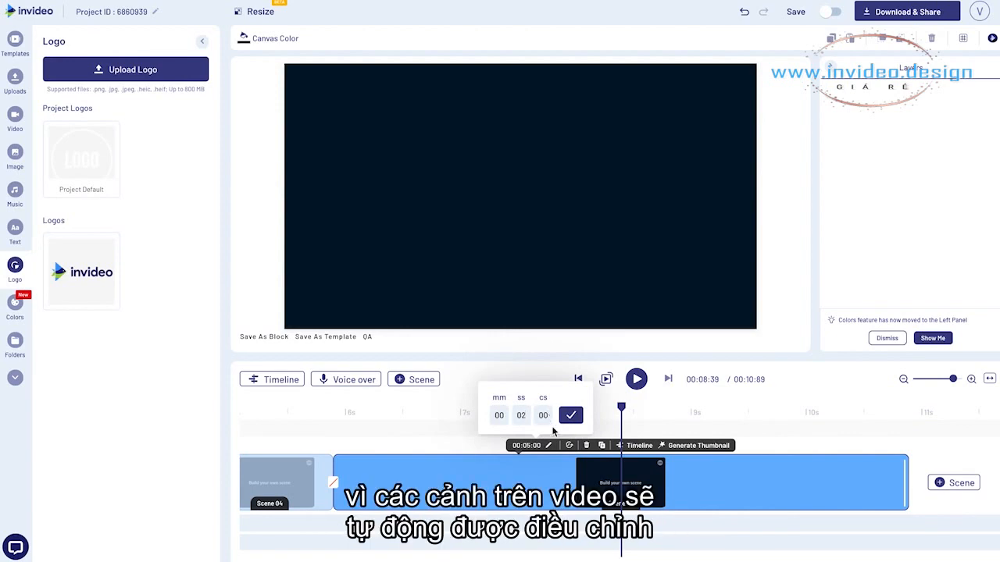
click(569, 417)
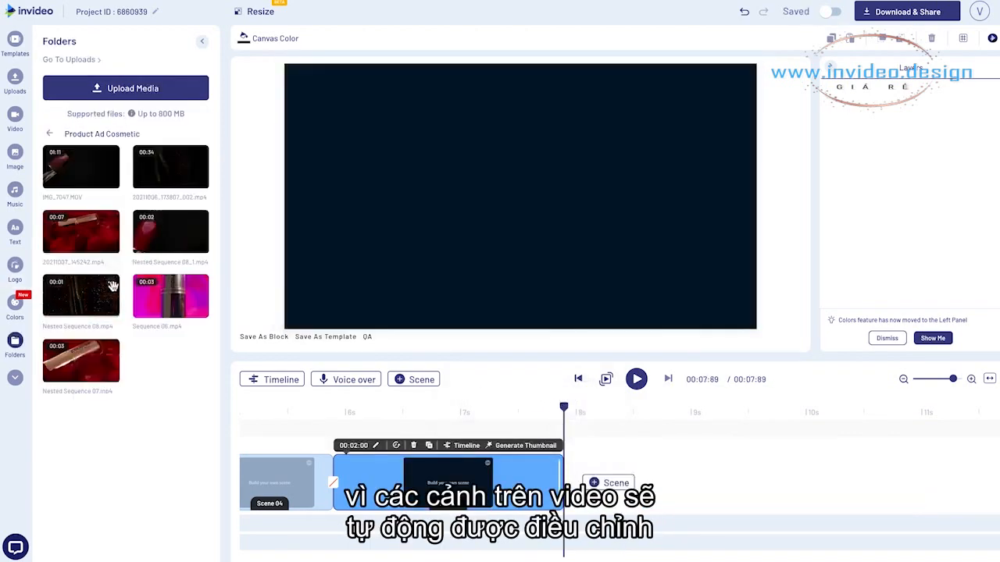
Preview the vertical clip Sequence 06.mp4 and add it untrimmed to scene 5
click(170, 297)
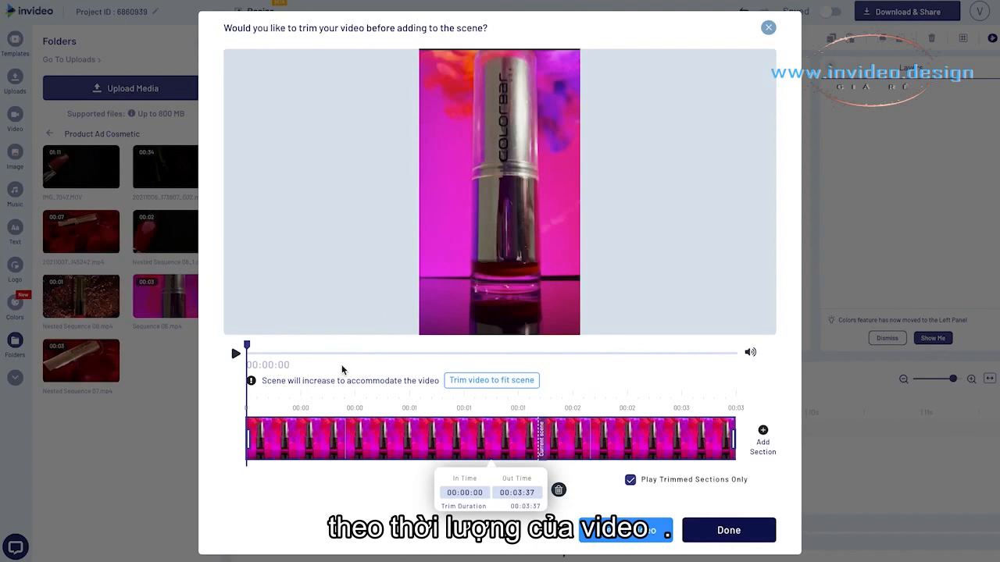
click(235, 353)
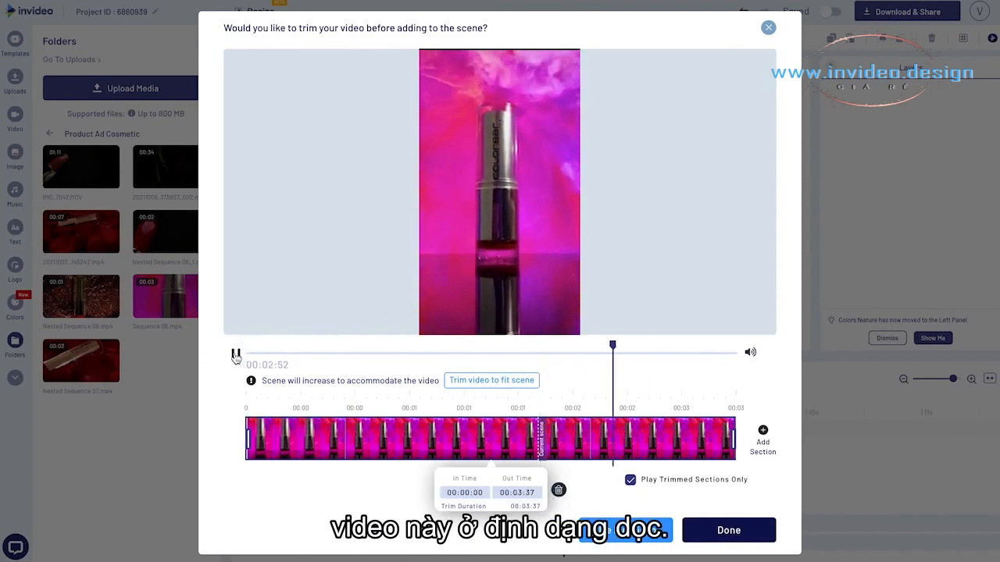
click(719, 529)
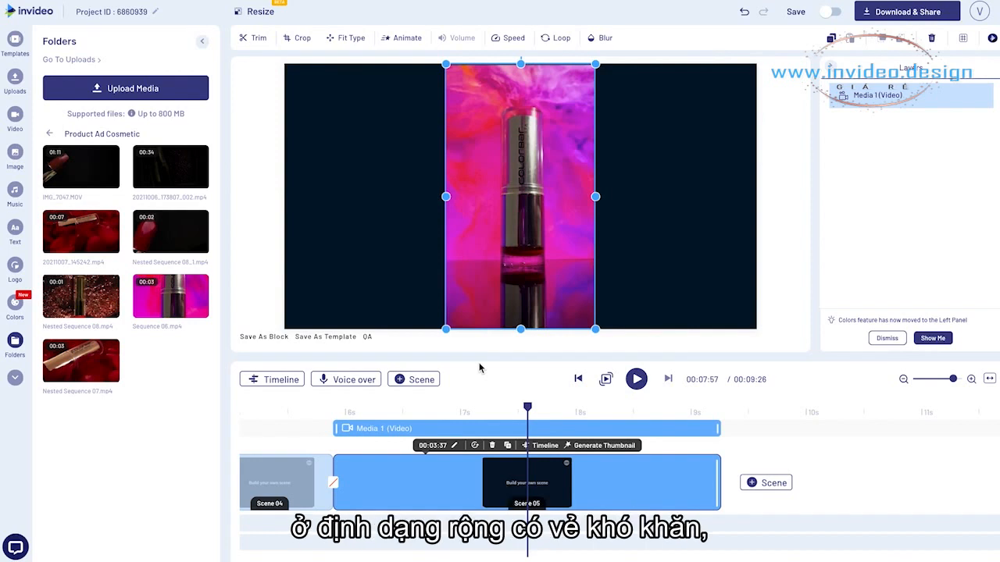
Open scene 5 in the advanced timeline, make two copies of its vertical clip, and place them on either side of the original
click(273, 380)
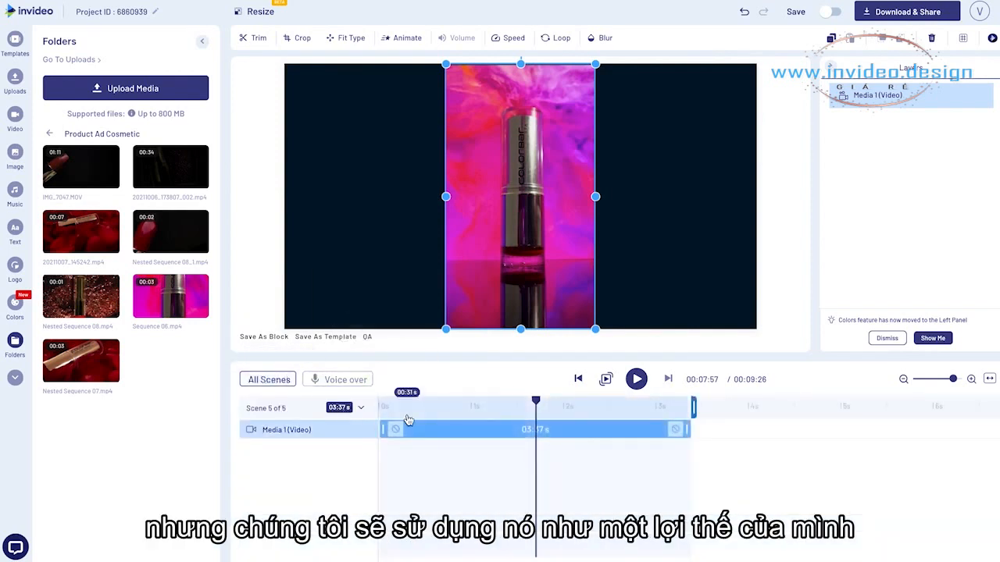
key(ctrl+c)
key(ctrl+v)
drag(493, 258, 335, 259)
key(ctrl+c)
key(ctrl+v)
drag(409, 252, 719, 252)
Enlarge and reposition the three side-by-side clips slightly so they close the gaps and fill the whole canvas
drag(754, 333, 759, 342)
click(529, 239)
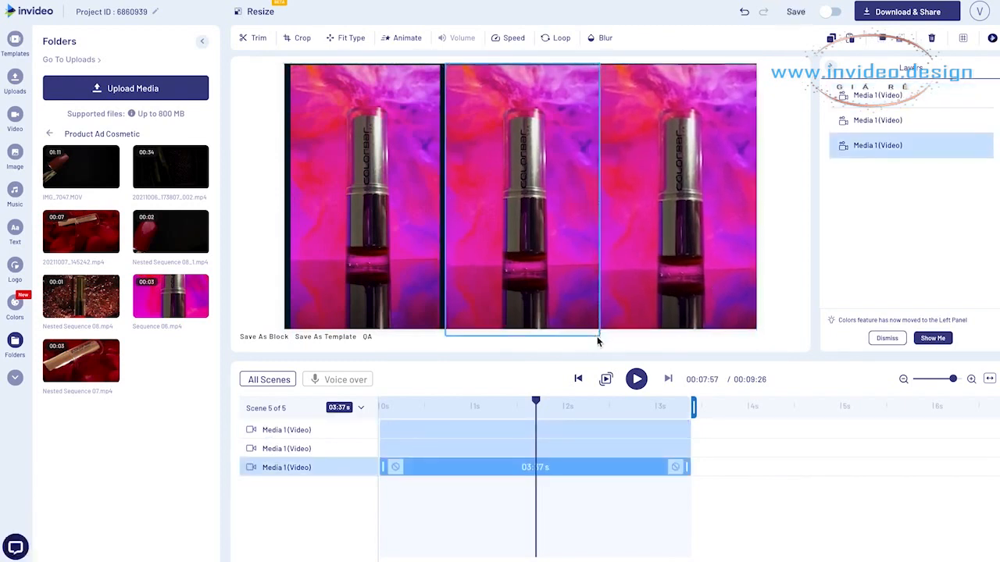
drag(598, 341, 600, 349)
drag(568, 285, 564, 287)
drag(443, 65, 440, 64)
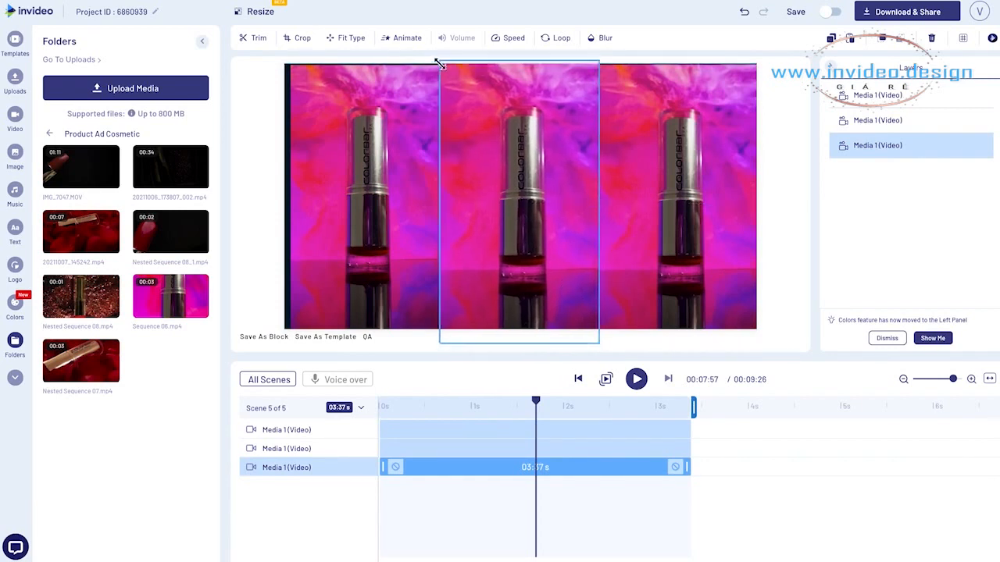
click(362, 130)
drag(290, 65, 283, 63)
drag(333, 139, 332, 148)
drag(287, 69, 280, 61)
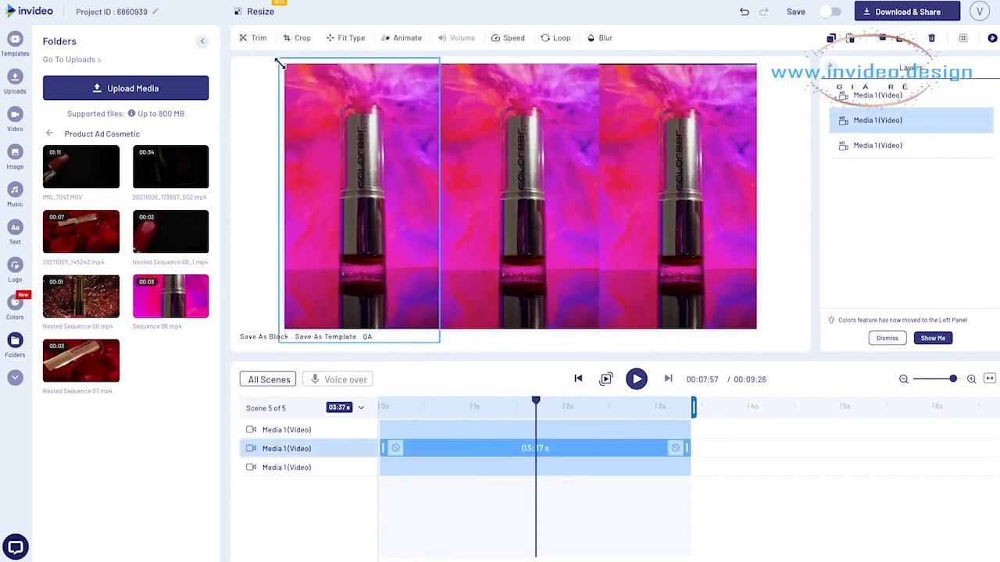
Stagger the starts of the middle, left and right clips in scene 5, shorten the right one to 2.66 s, and preview the timing
drag(381, 450, 423, 428)
key(space)
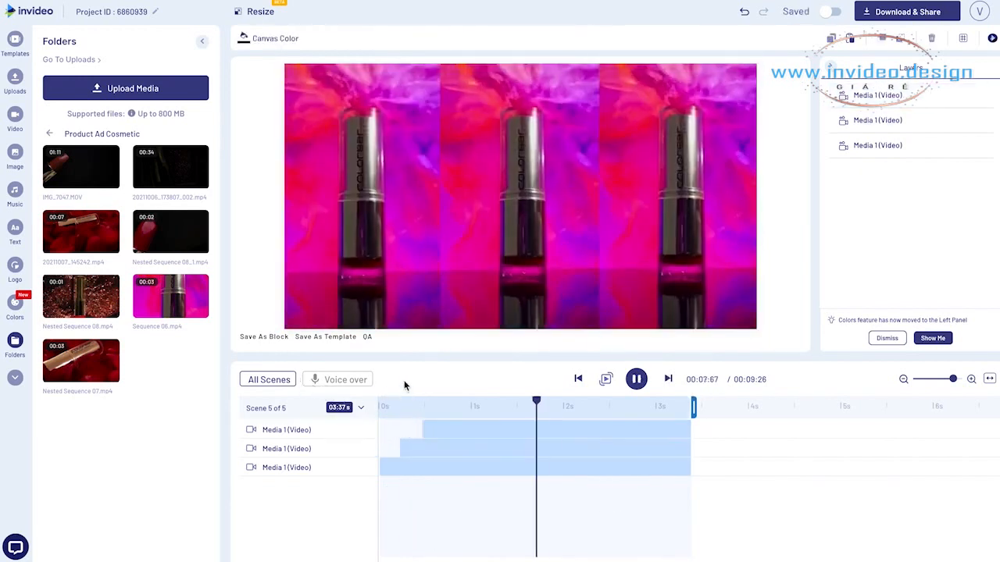
drag(401, 403, 373, 406)
key(space)
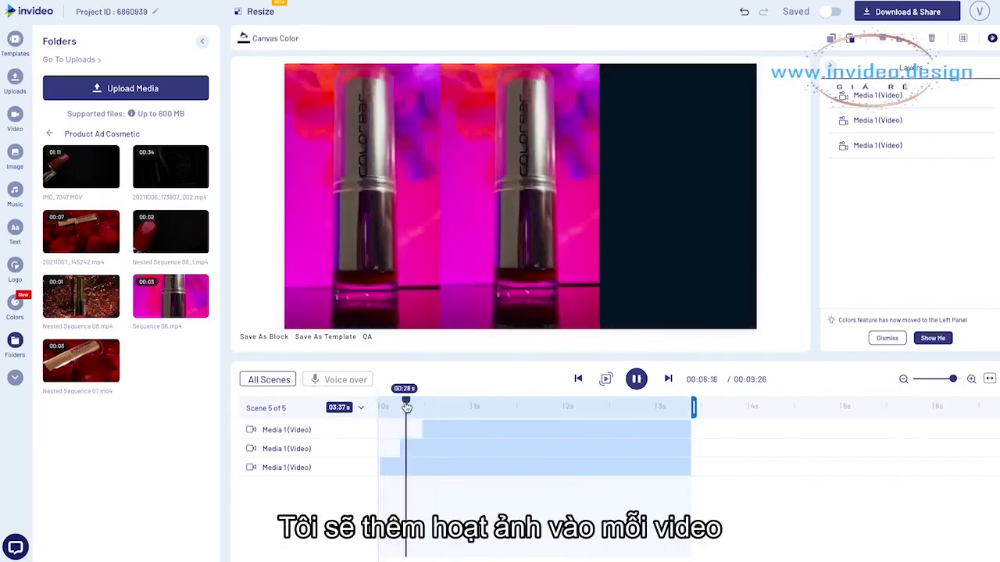
key(space)
click(390, 468)
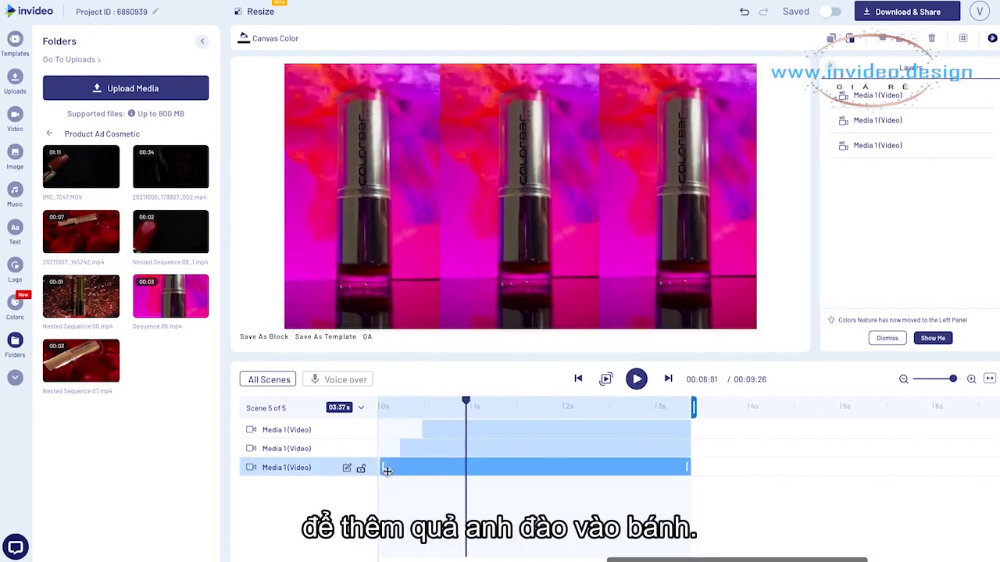
drag(383, 469, 449, 425)
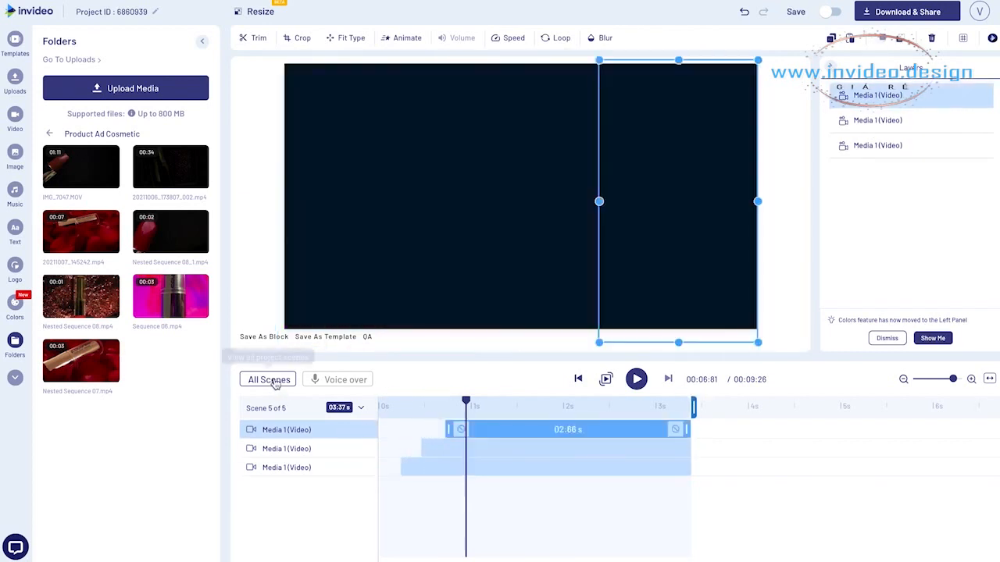
Add a blank sixth scene and delete its placeholder text and logo
click(830, 482)
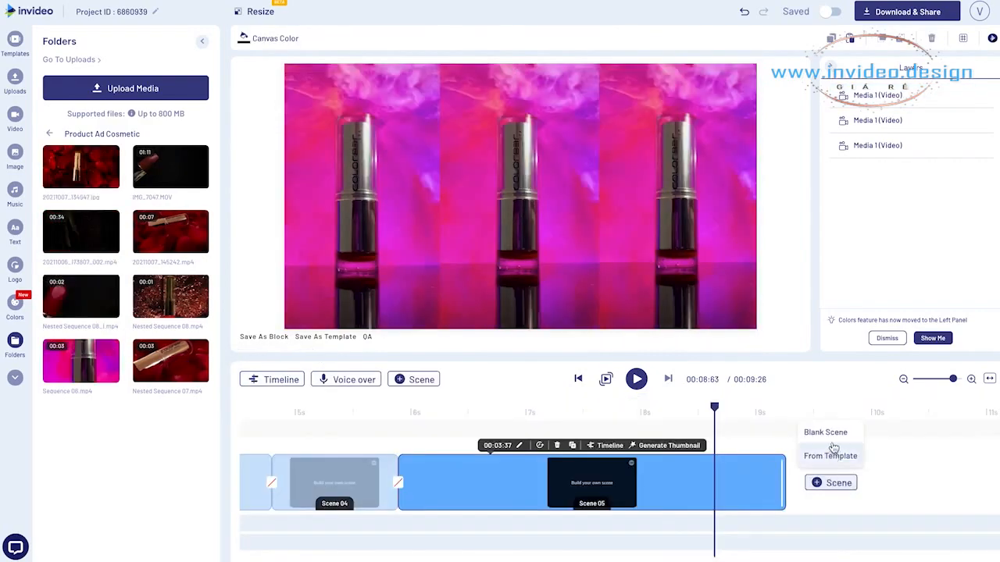
click(835, 436)
click(597, 316)
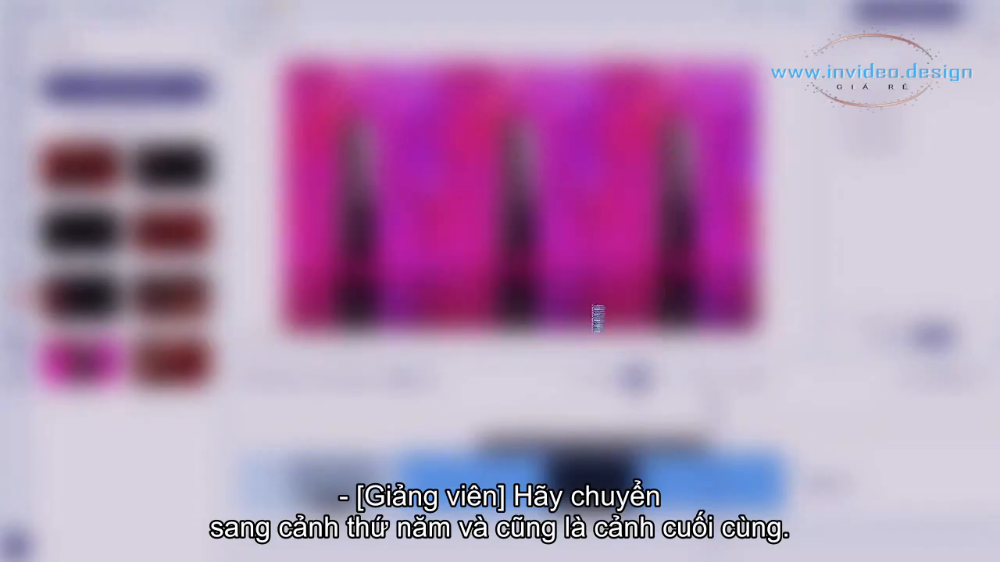
click(529, 204)
key(Delete)
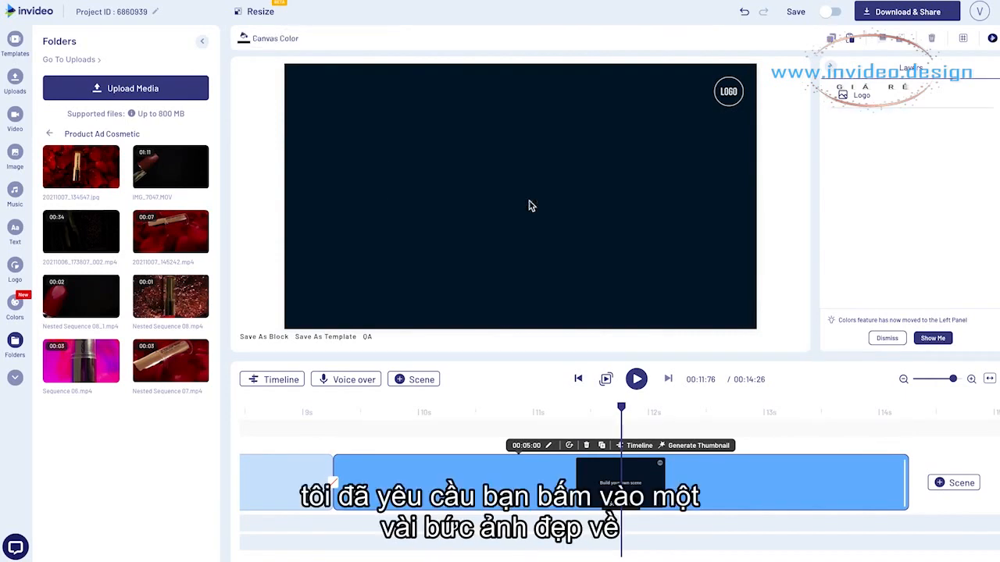
click(738, 91)
key(Delete)
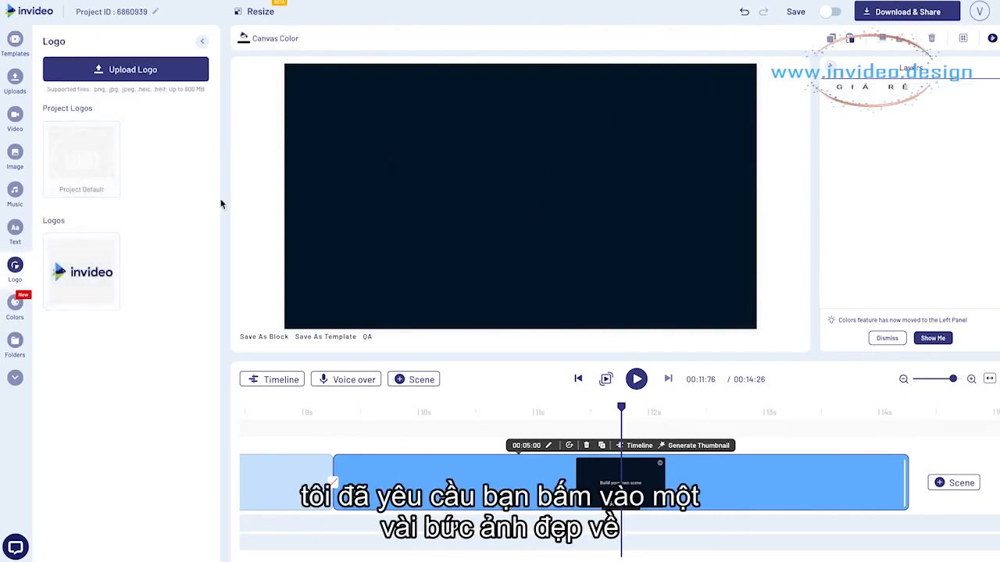
Place the JPG photo of the lipstick on rose petals in scene 6, enlarge it beyond the canvas, and shift it to centre the lipstick
click(18, 82)
click(63, 64)
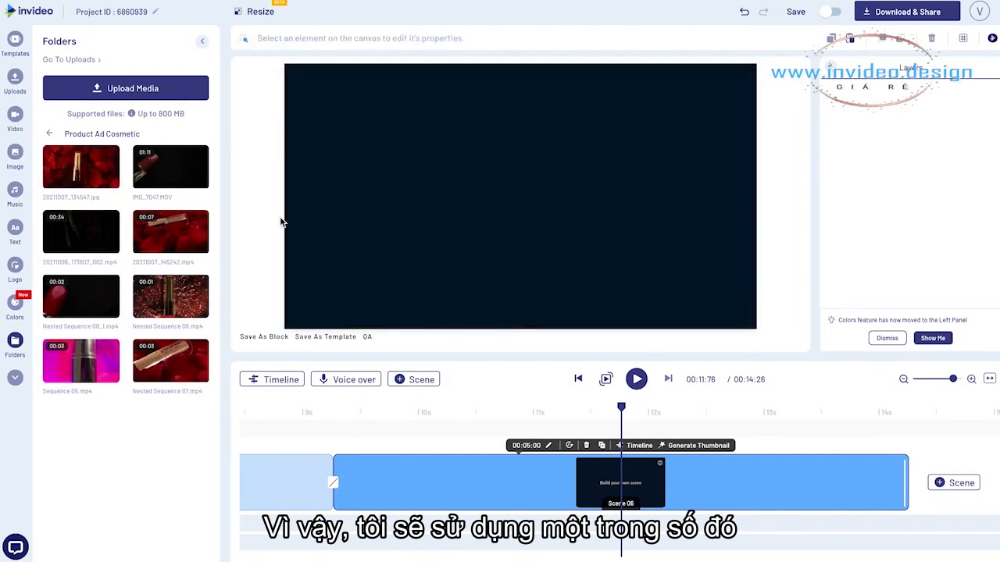
drag(282, 223, 491, 233)
drag(756, 329, 809, 353)
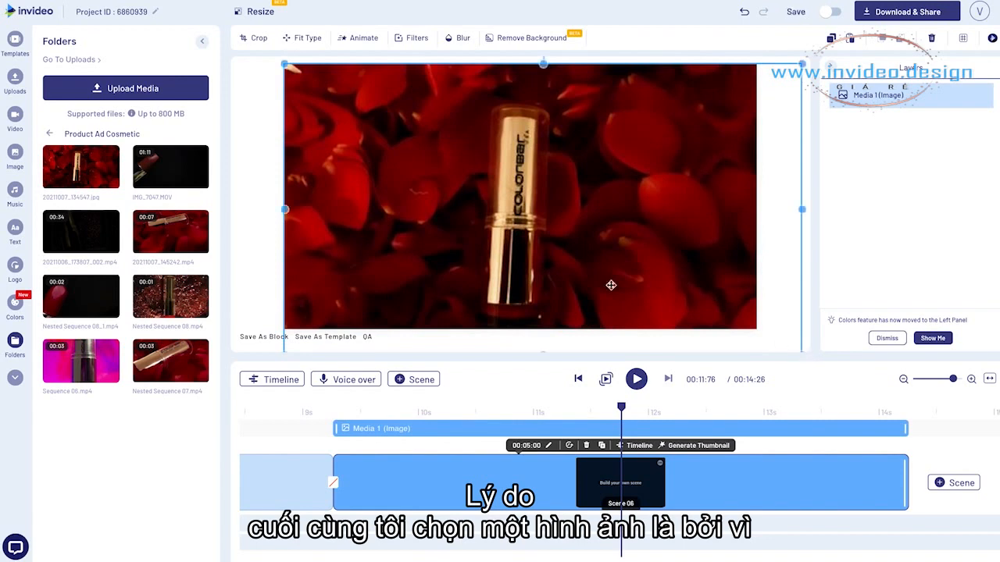
drag(576, 263, 531, 269)
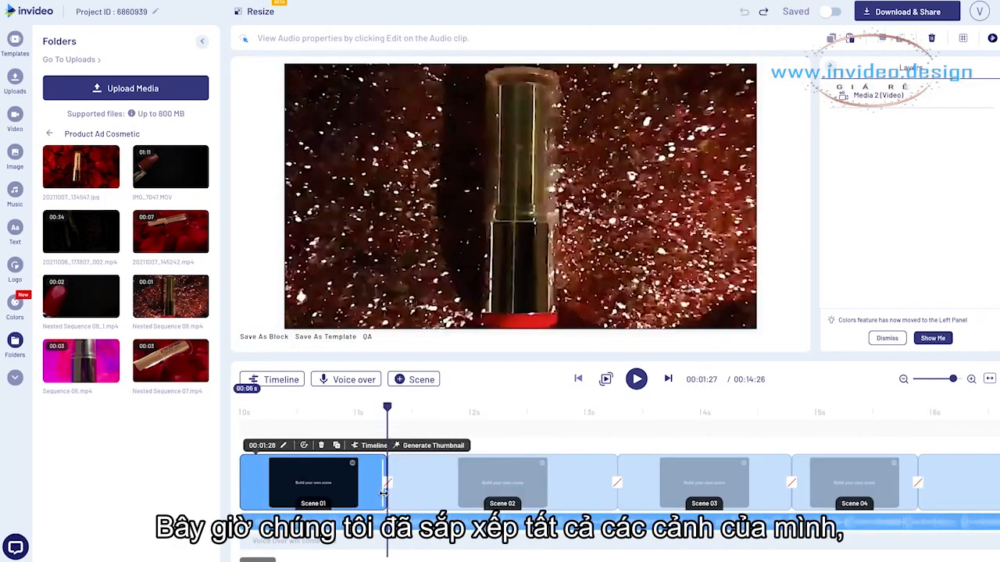
Browse the transitions for the cut between scenes 1 and 2 and apply the one right after Stack Down in the Animations group
click(388, 490)
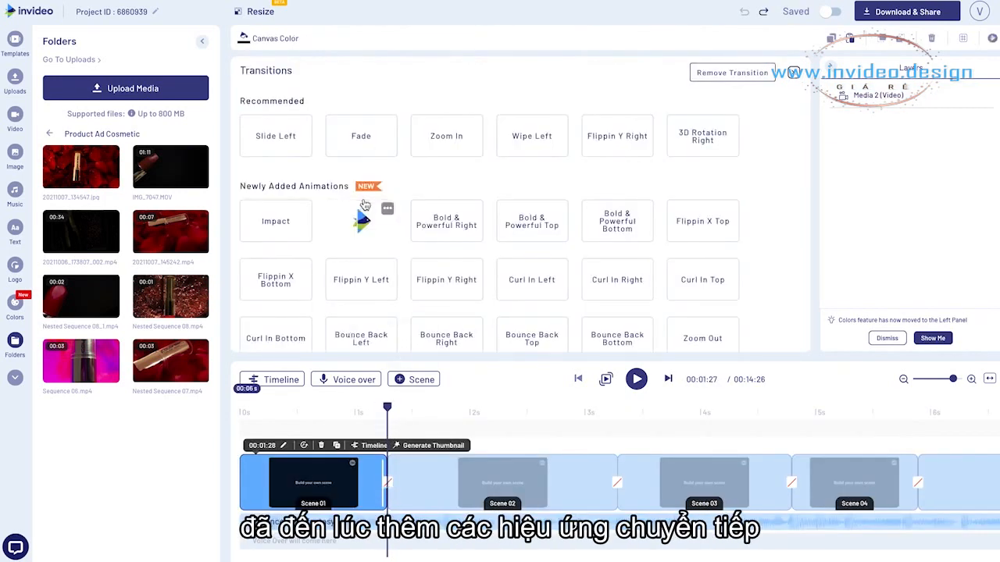
scroll(367, 223, down, 3)
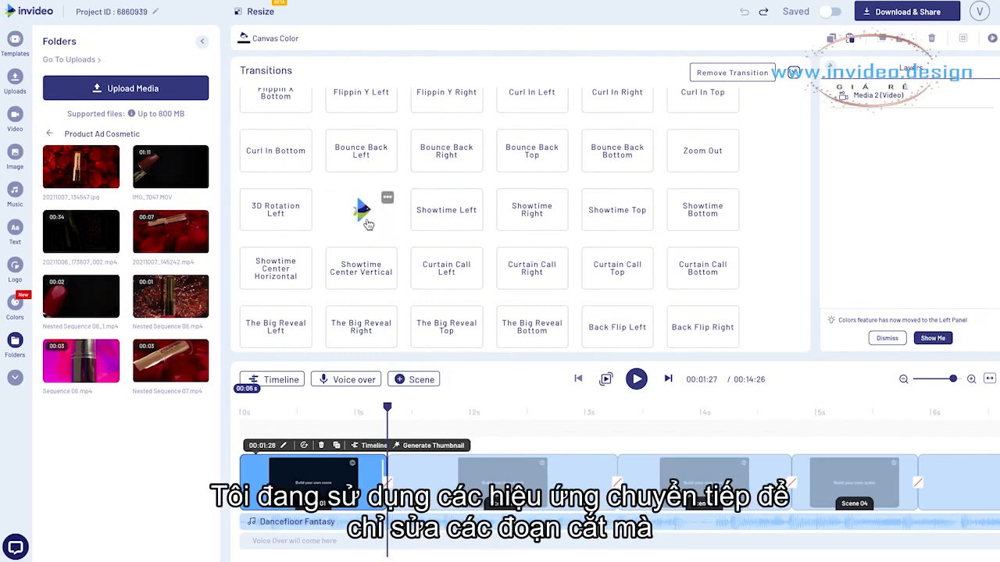
scroll(368, 224, down, 2)
scroll(377, 246, down, 1)
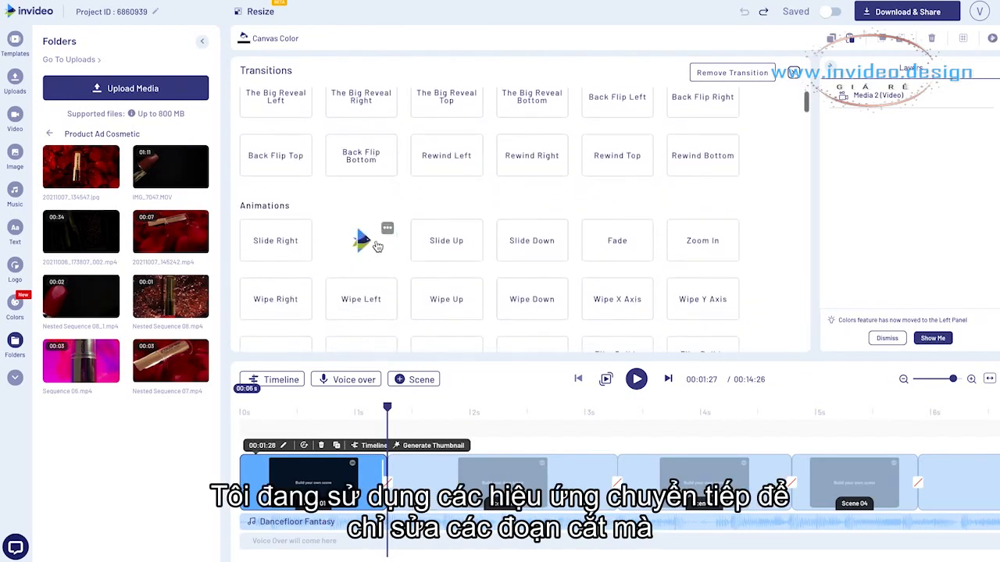
scroll(378, 247, down, 2)
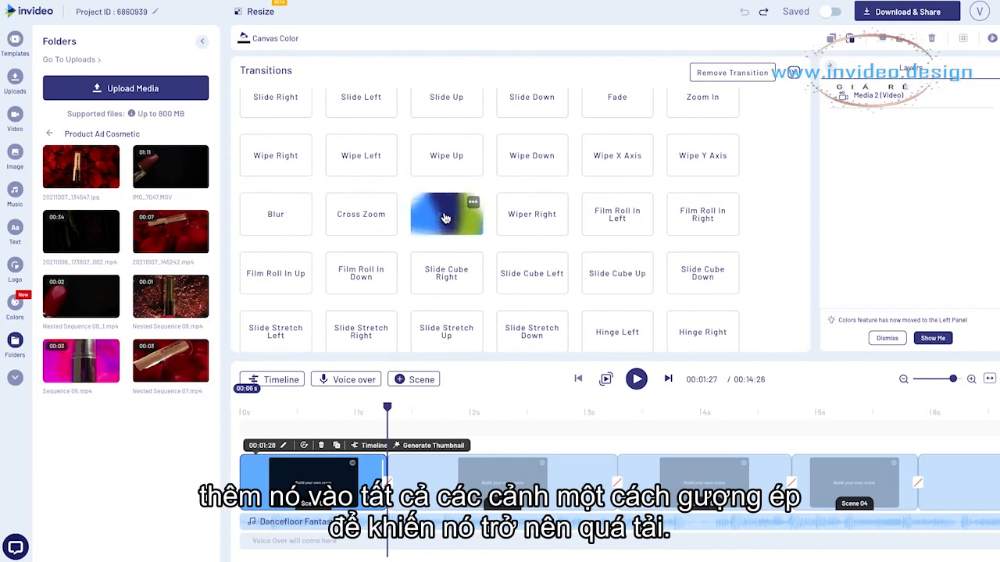
scroll(531, 215, down, 1)
scroll(530, 228, down, 1)
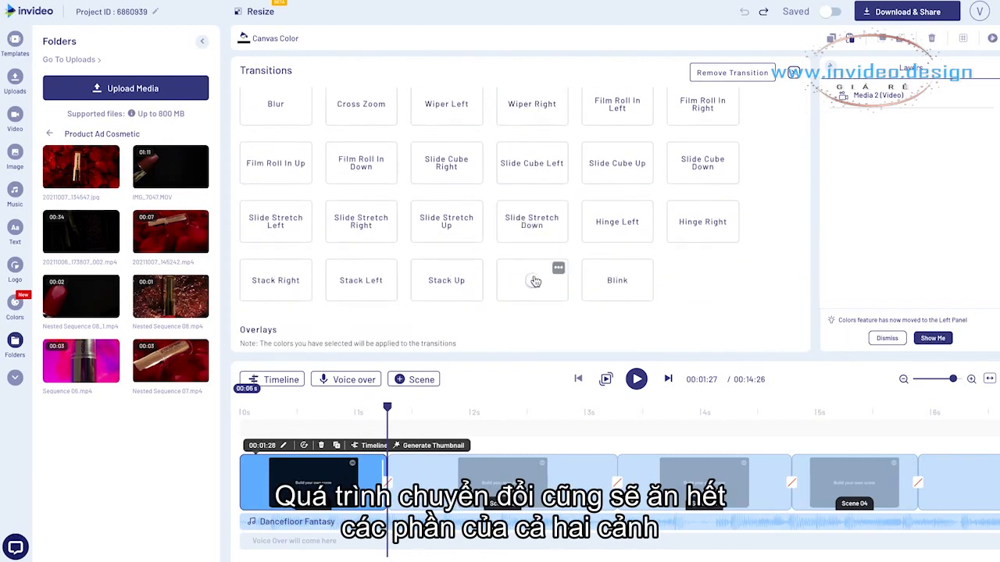
click(614, 296)
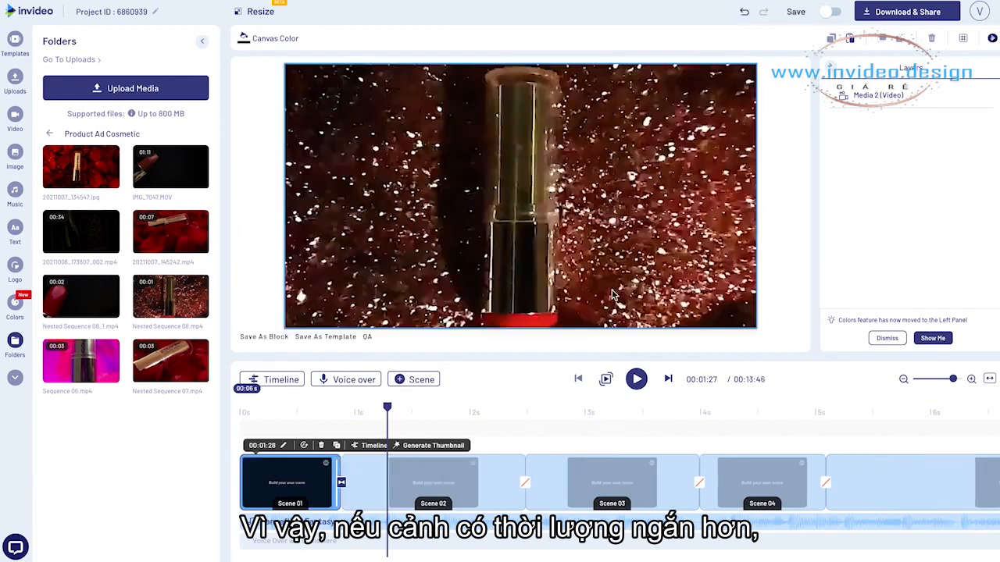
Play the video from the start through scenes 1 and 2 to check the transition between them
click(308, 412)
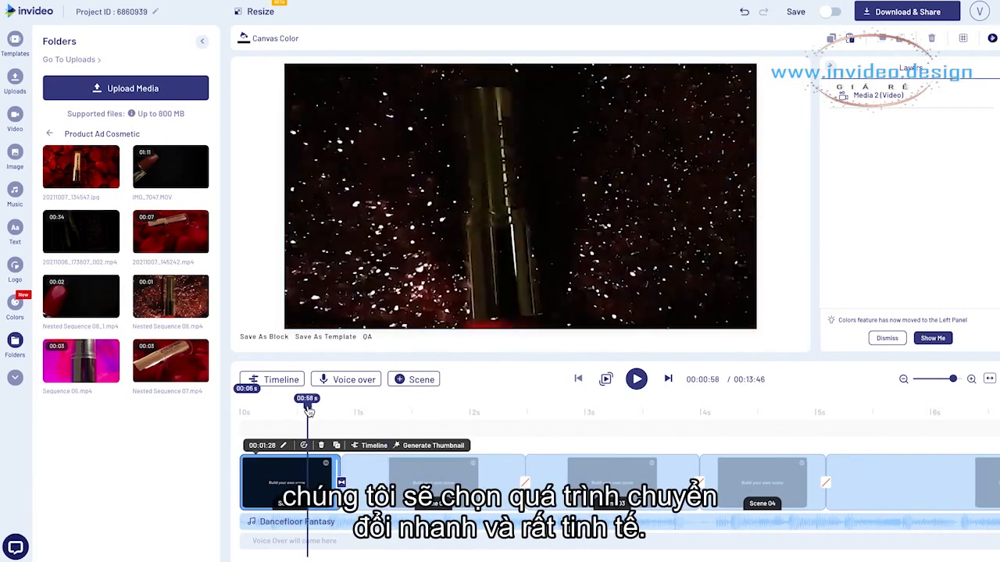
click(243, 413)
key(space)
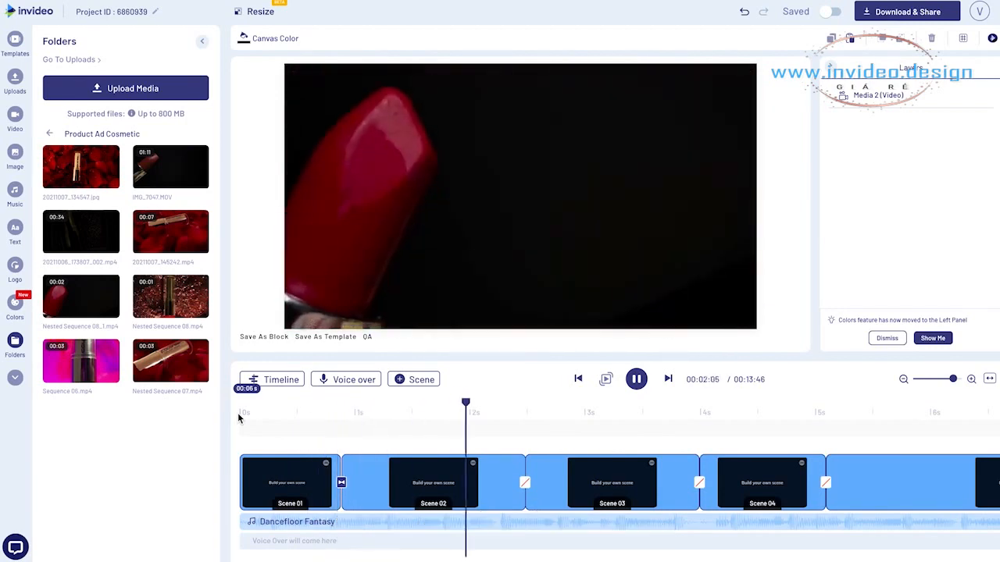
Browse the transitions for the cut between scenes 2 and 3 and apply the first one in the Light Leaks group
click(529, 468)
click(528, 486)
scroll(446, 192, down, 10)
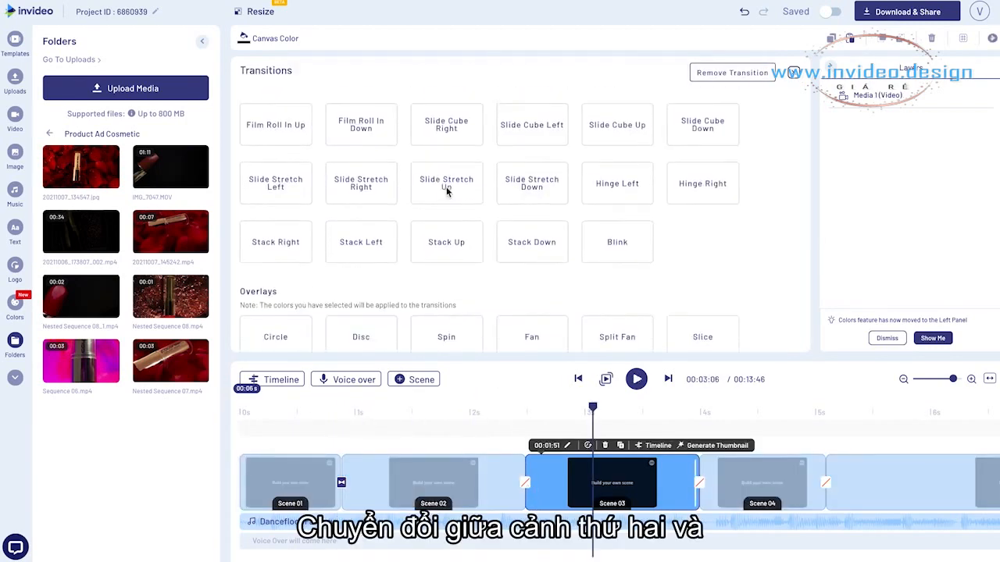
scroll(447, 192, down, 10)
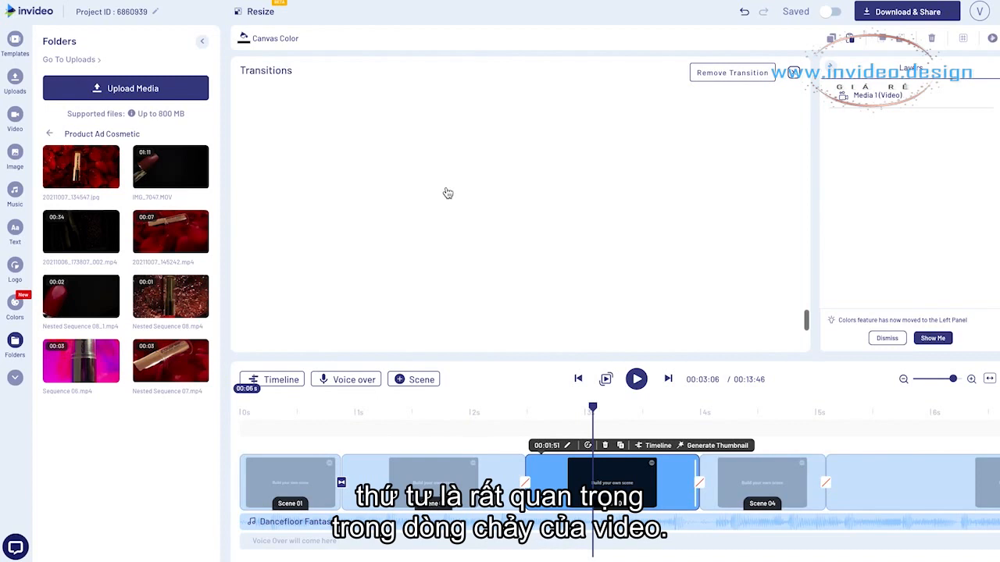
scroll(447, 193, down, 1)
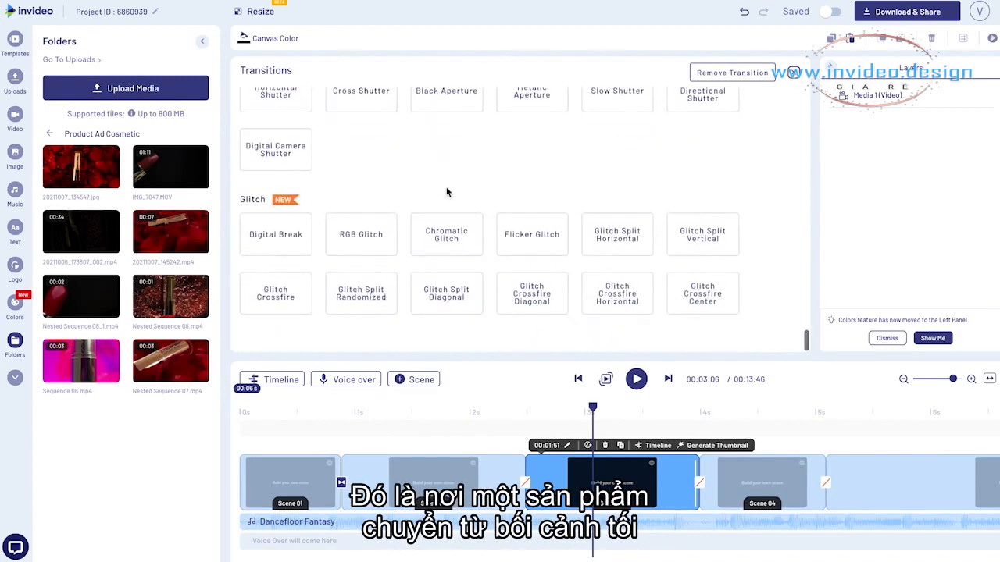
click(441, 191)
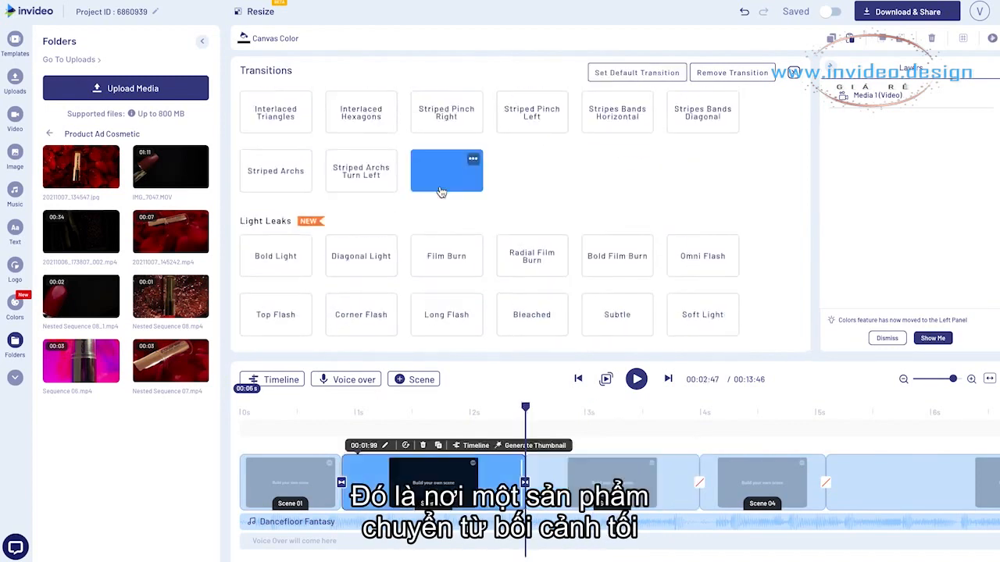
scroll(441, 192, down, 1)
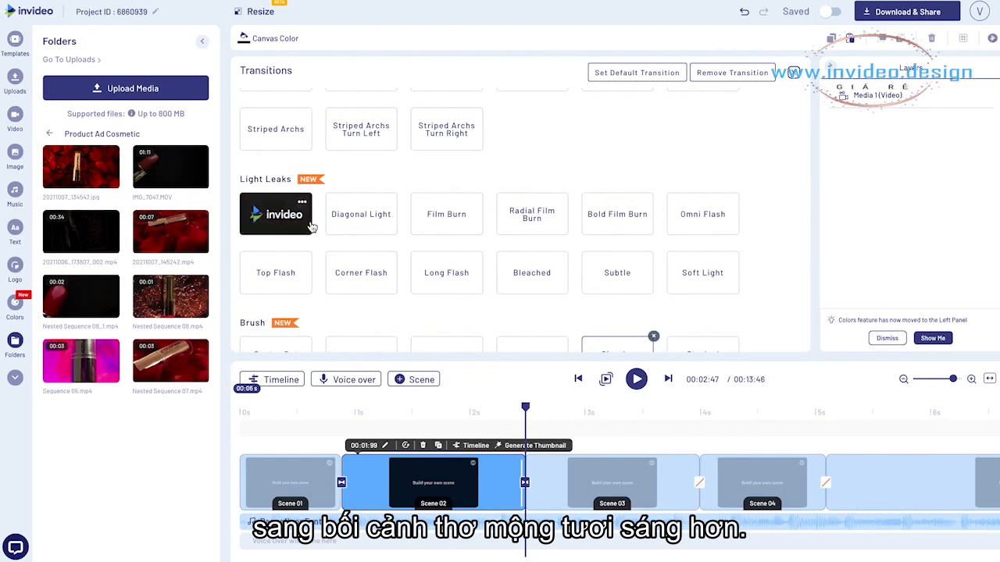
click(278, 221)
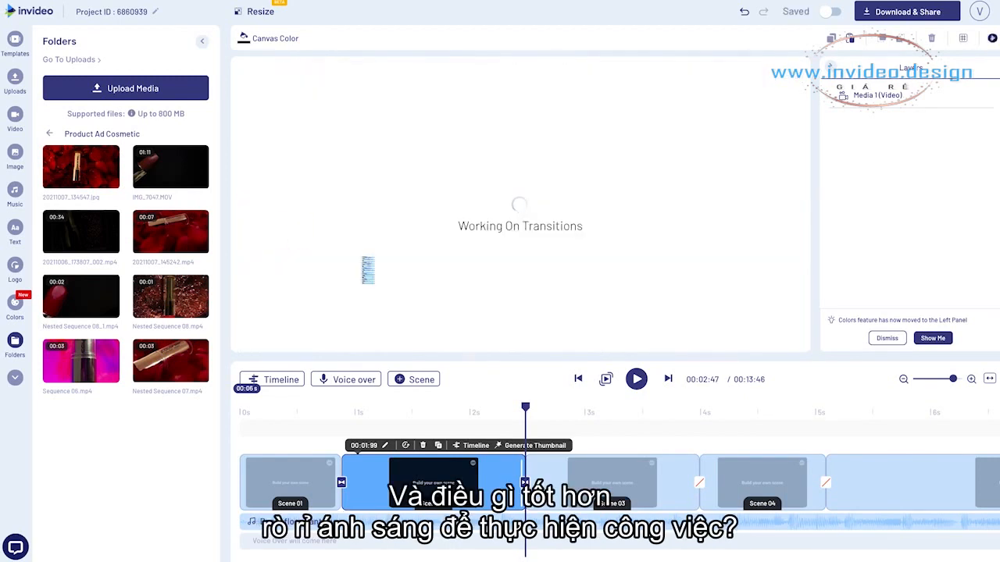
Play the video from scene 2 onward through scene 5 to review its flow and the new transition
click(404, 412)
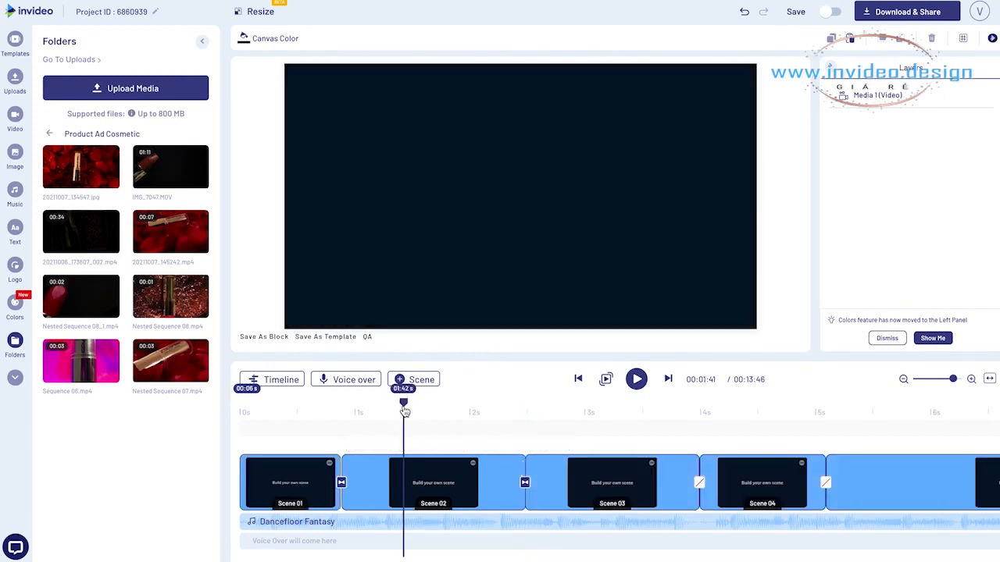
key(space)
click(364, 412)
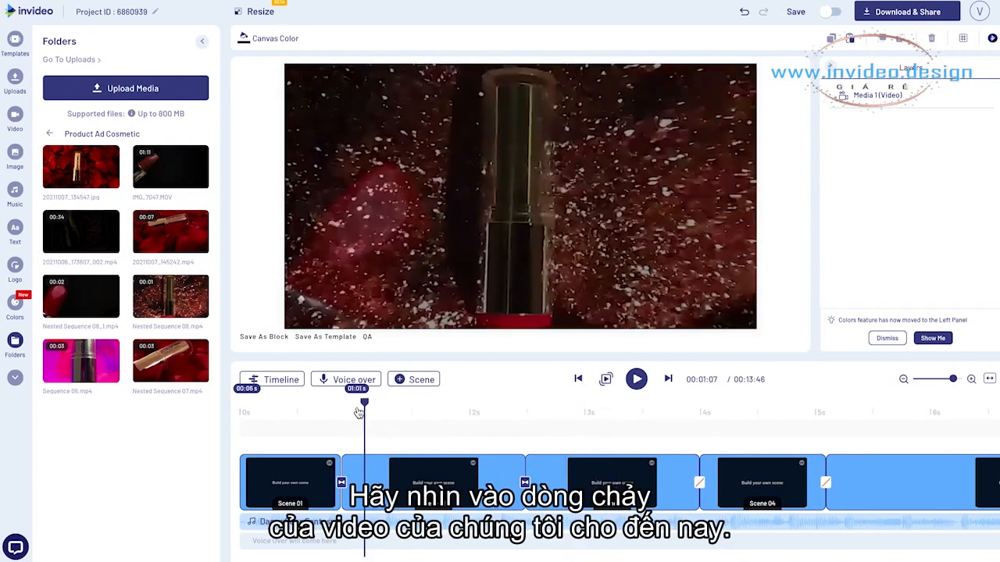
key(space)
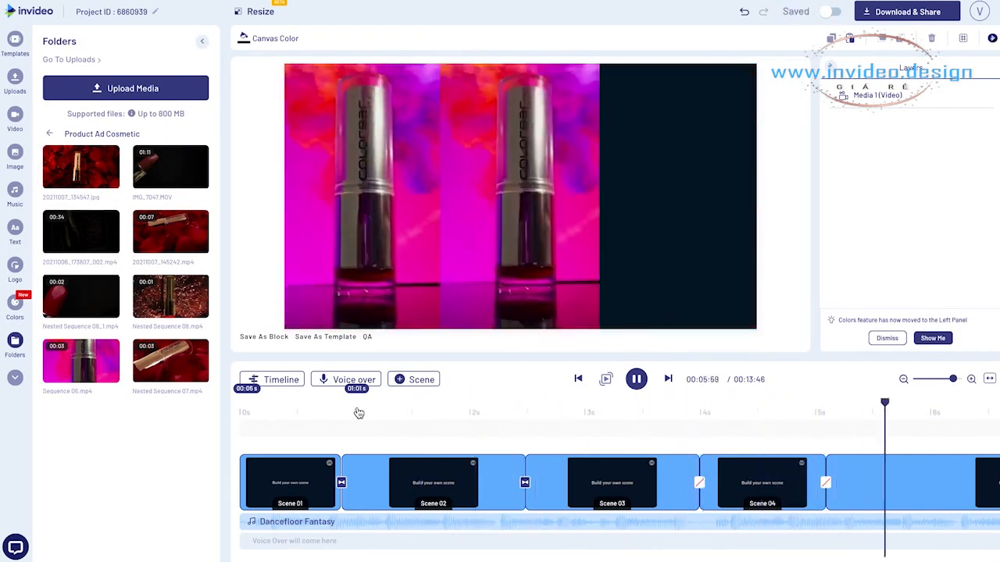
key(space)
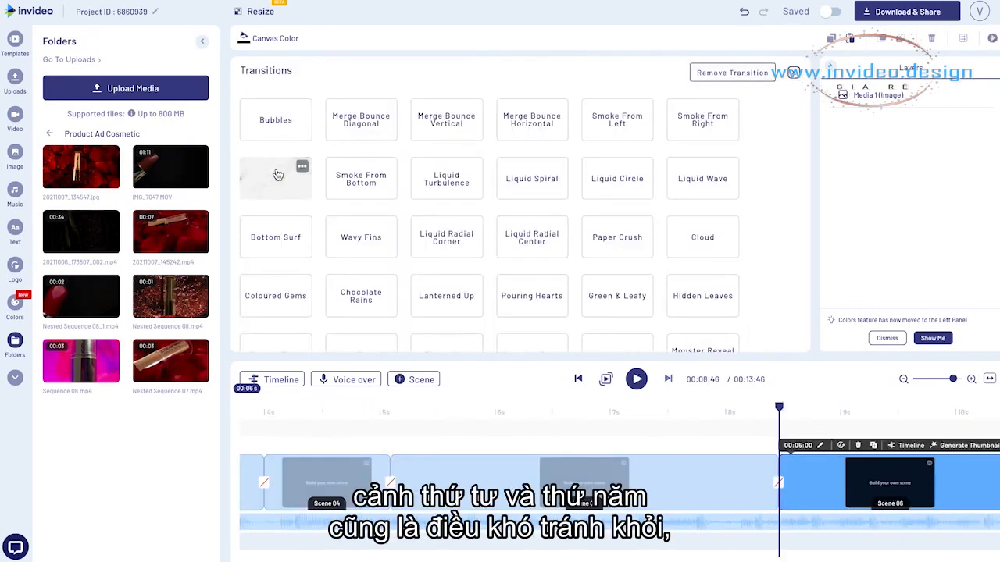
Try the Smoke From Top transition between scenes 5 and 6 and preview it from about 7.57 s
click(276, 173)
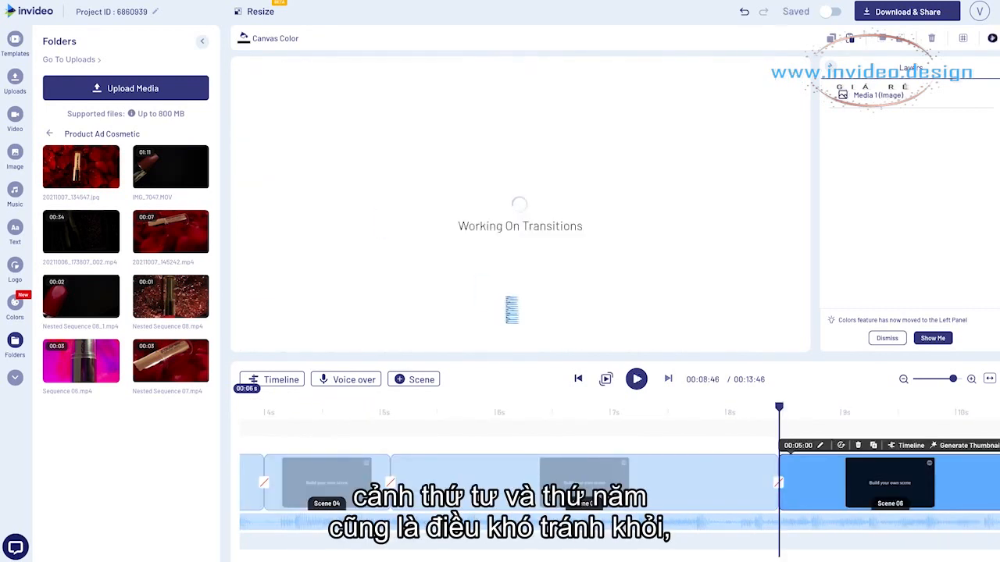
click(680, 417)
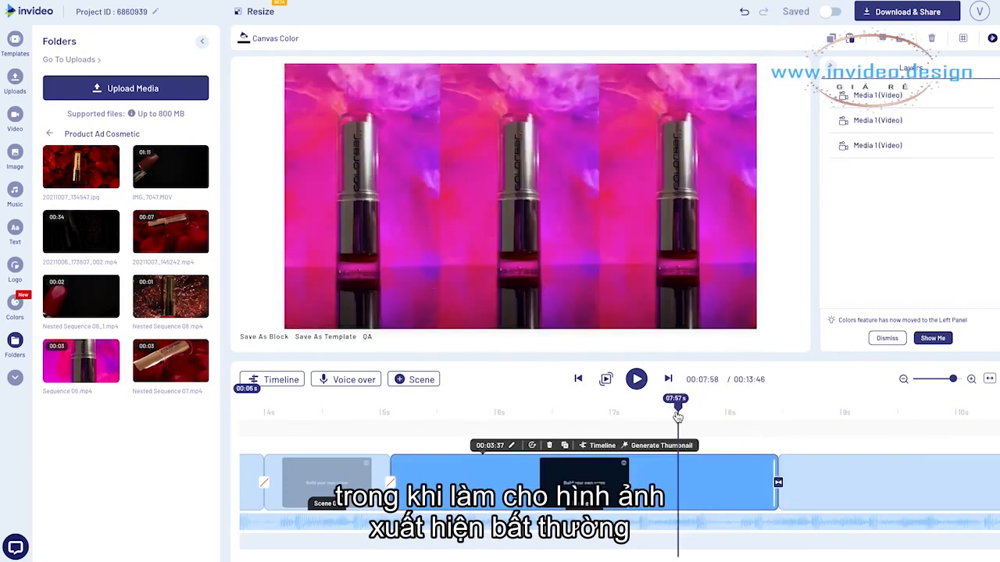
key(space)
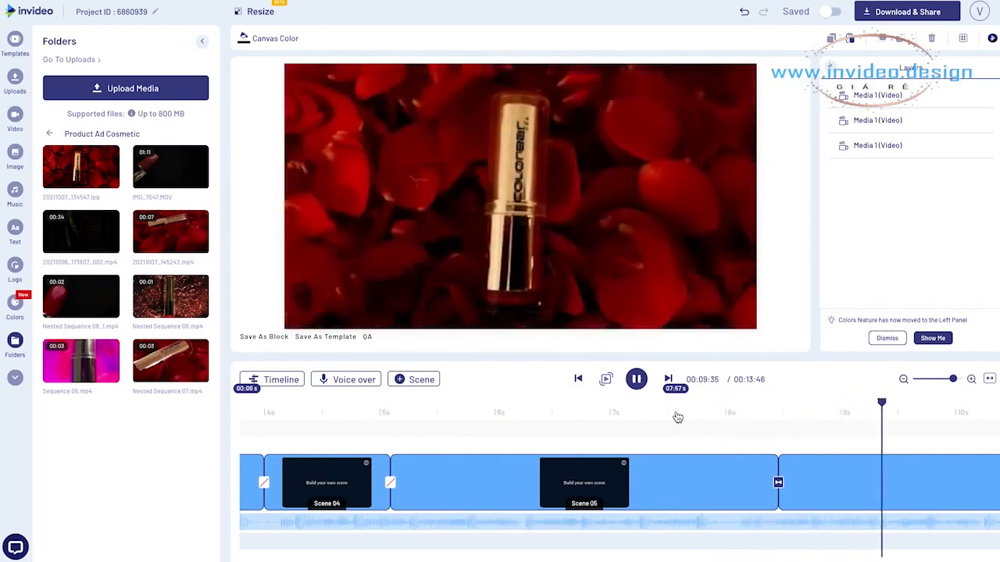
Change the transition between scenes 5 and 6 to Smoke From Bottom and preview it from about 7.24 s
click(778, 482)
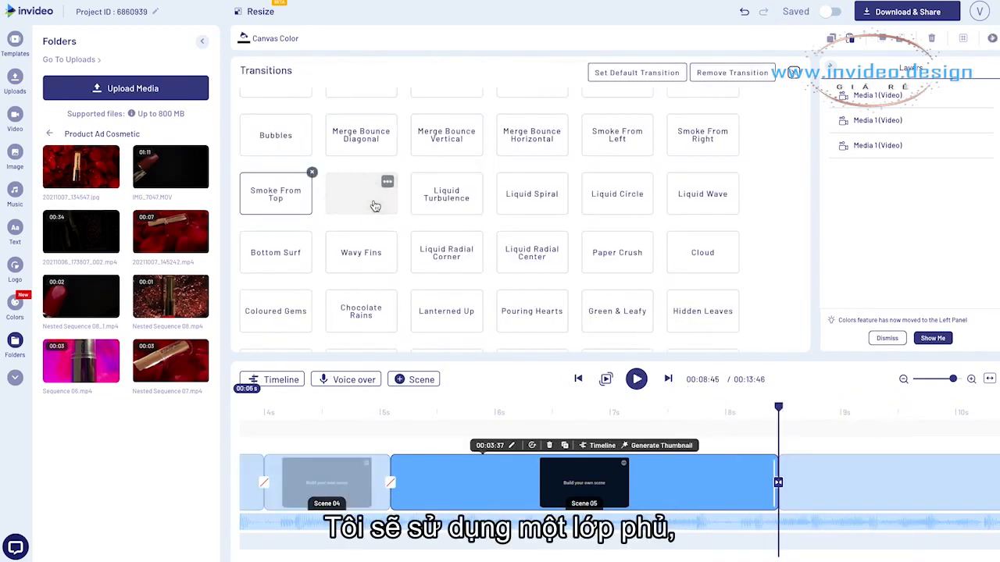
click(375, 205)
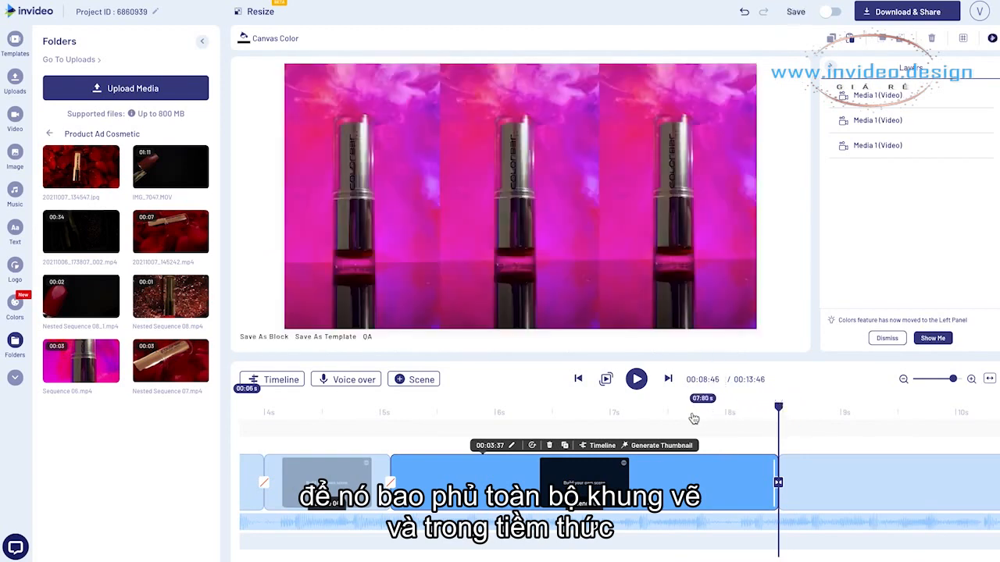
click(640, 420)
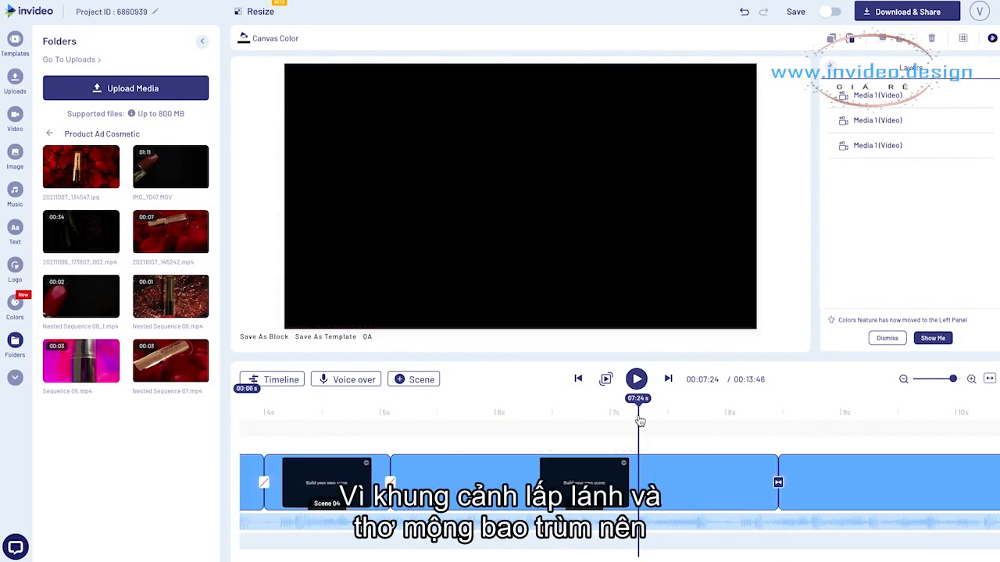
key(space)
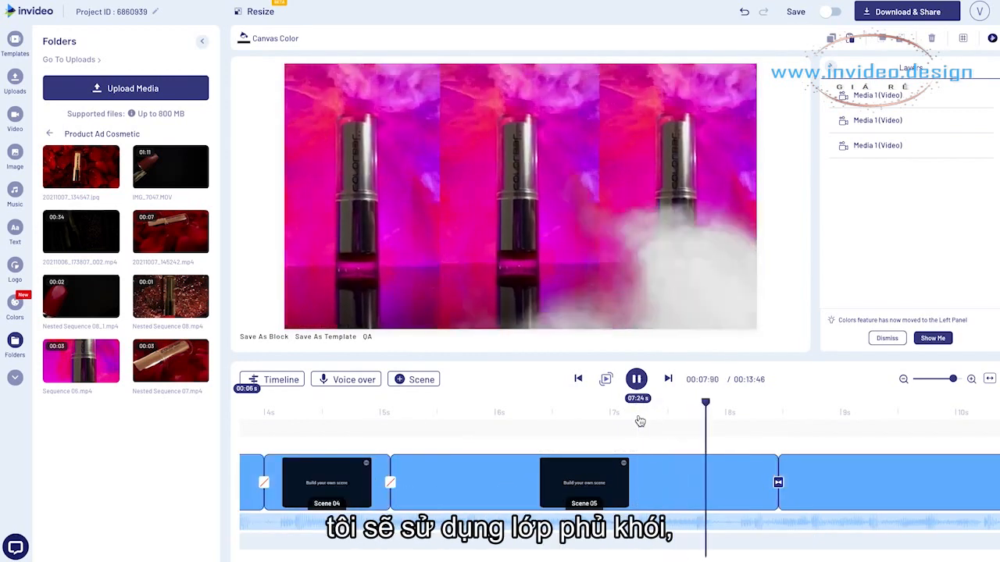
key(space)
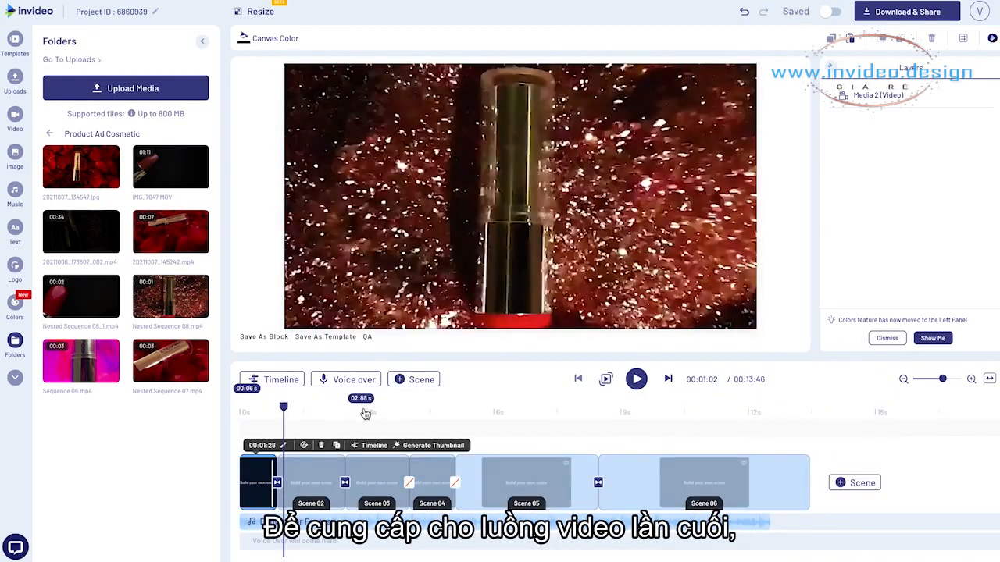
Open scene 5's layer timeline and apply the Disco Station In entrance animation to the leftmost lipstick clip
click(366, 413)
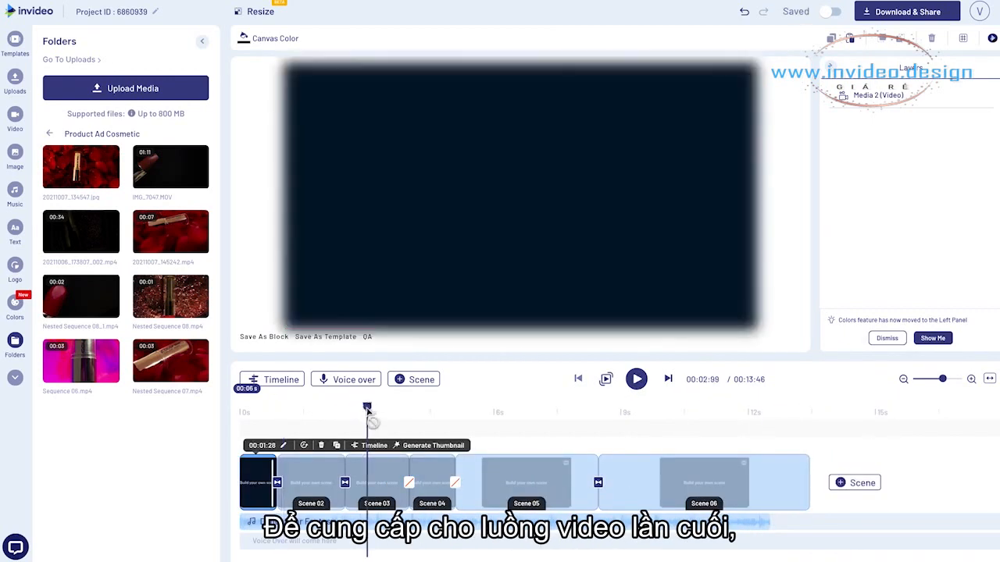
click(420, 415)
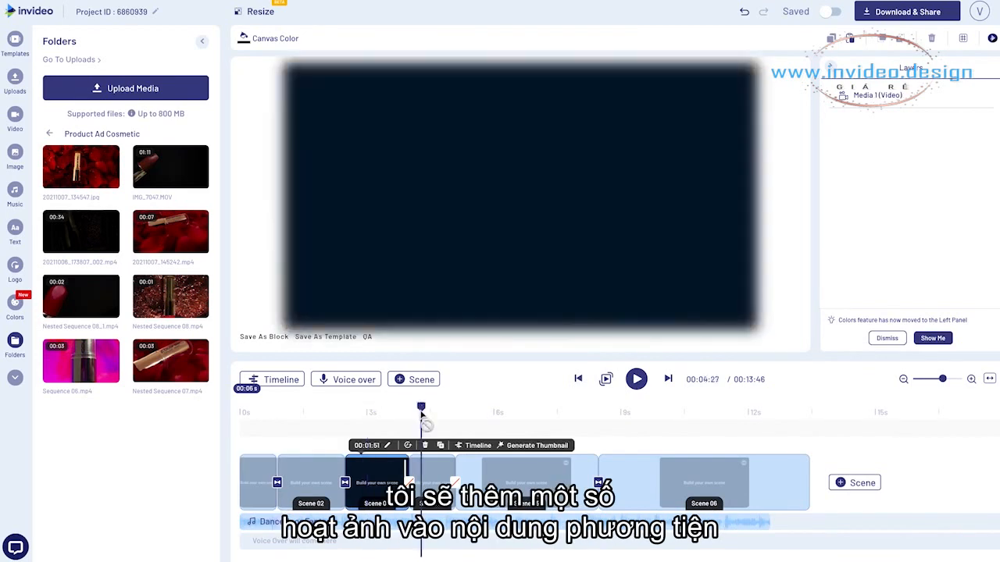
click(490, 416)
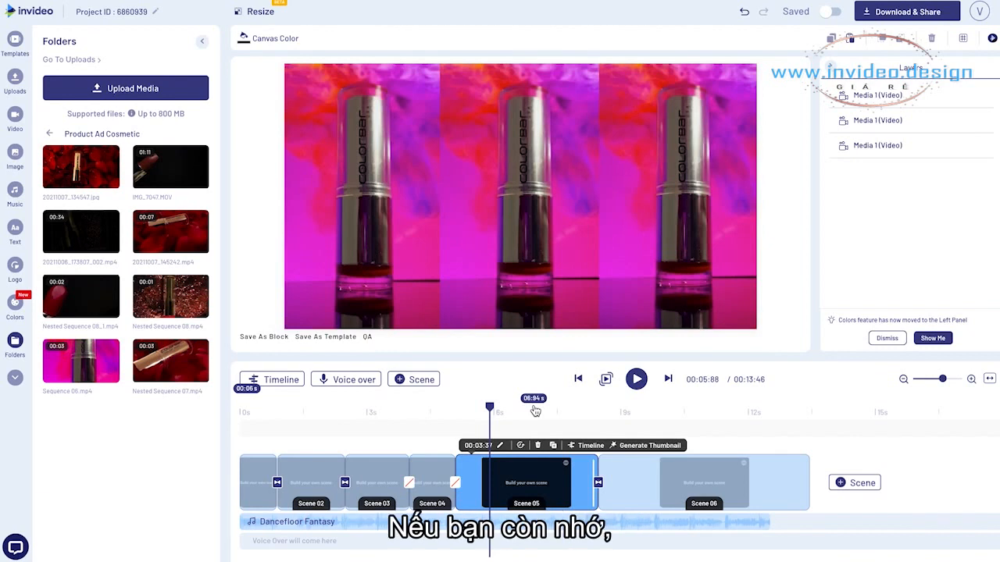
click(285, 381)
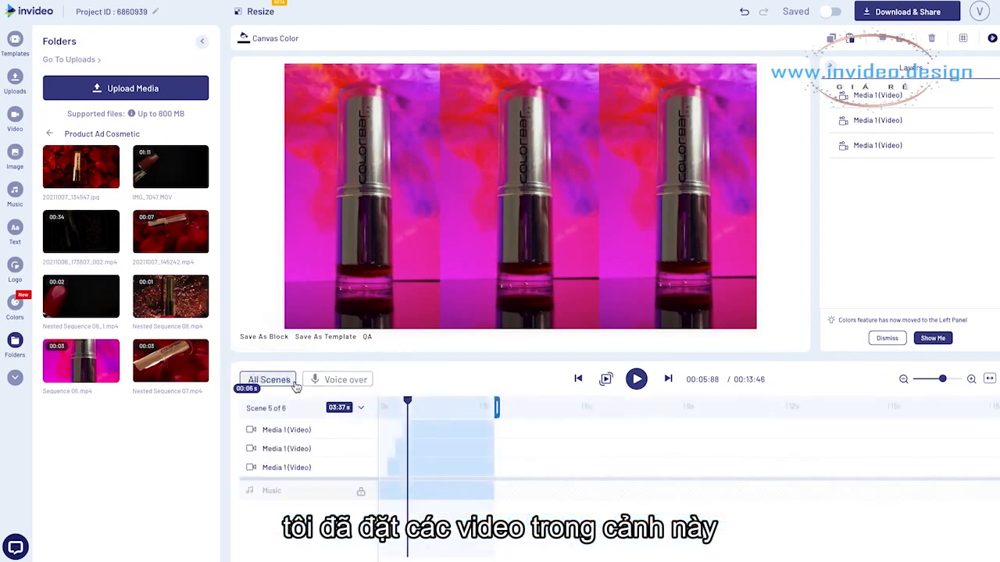
click(395, 467)
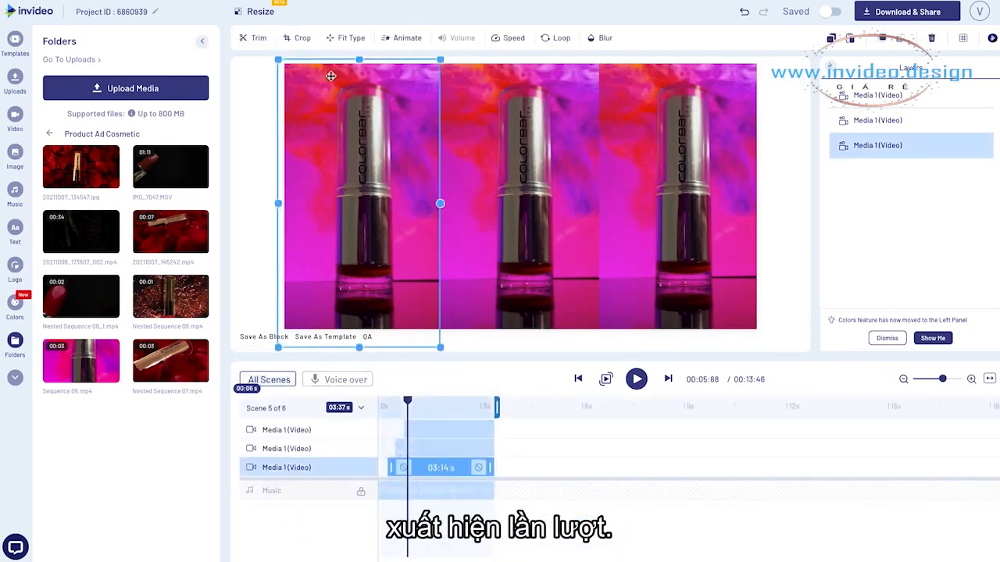
click(402, 38)
click(115, 137)
scroll(130, 261, down, 4)
scroll(117, 328, down, 5)
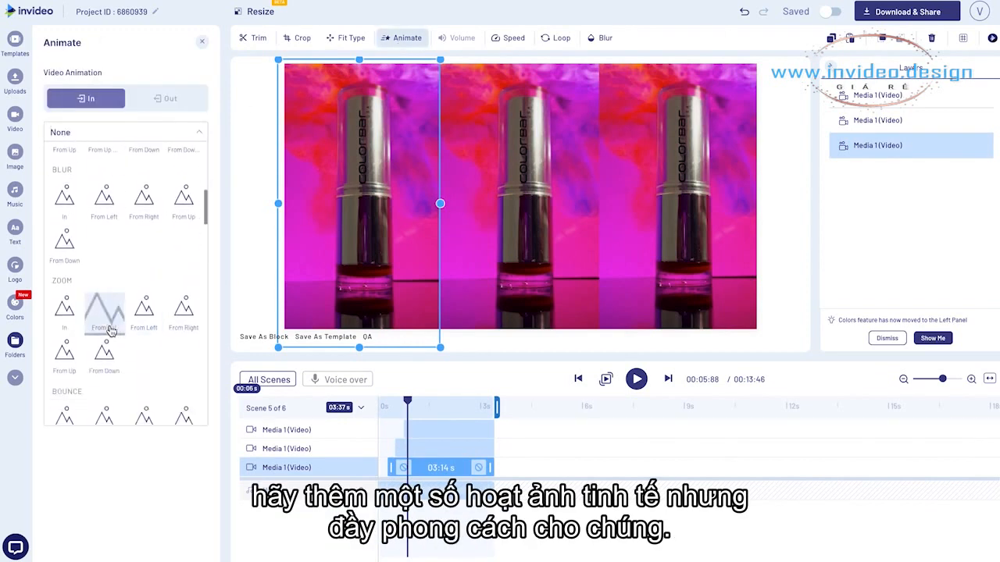
scroll(98, 265, down, 3)
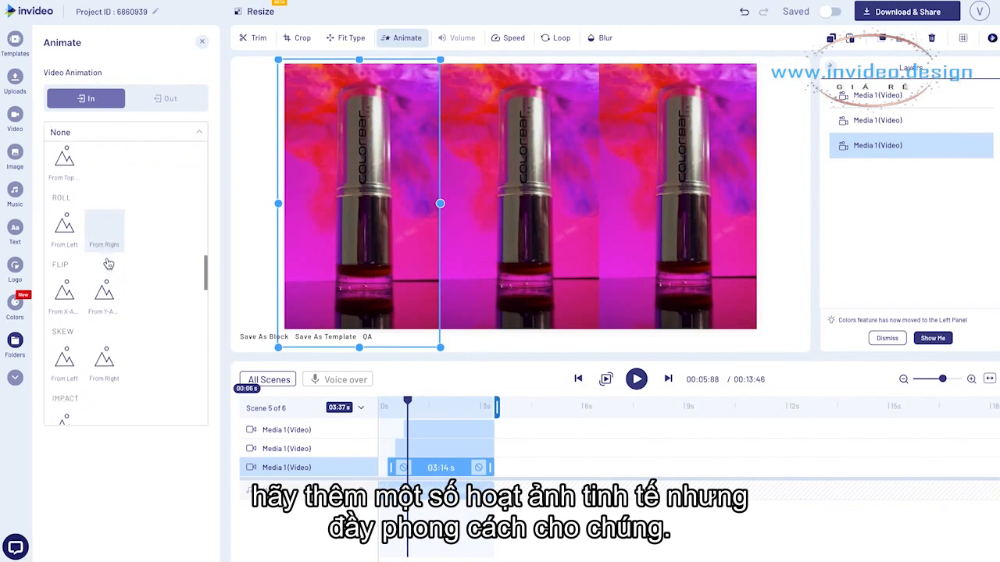
scroll(78, 266, down, 4)
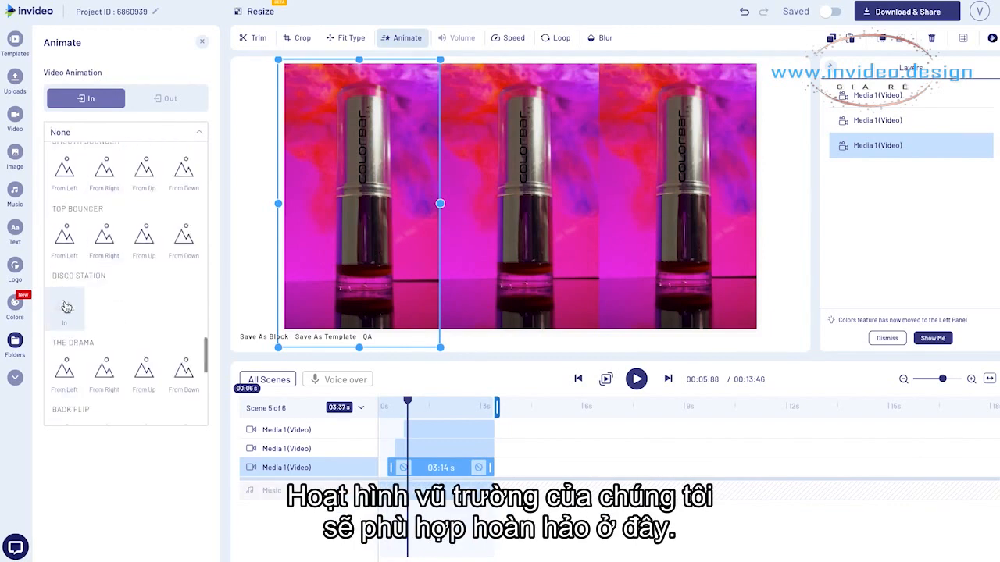
click(66, 307)
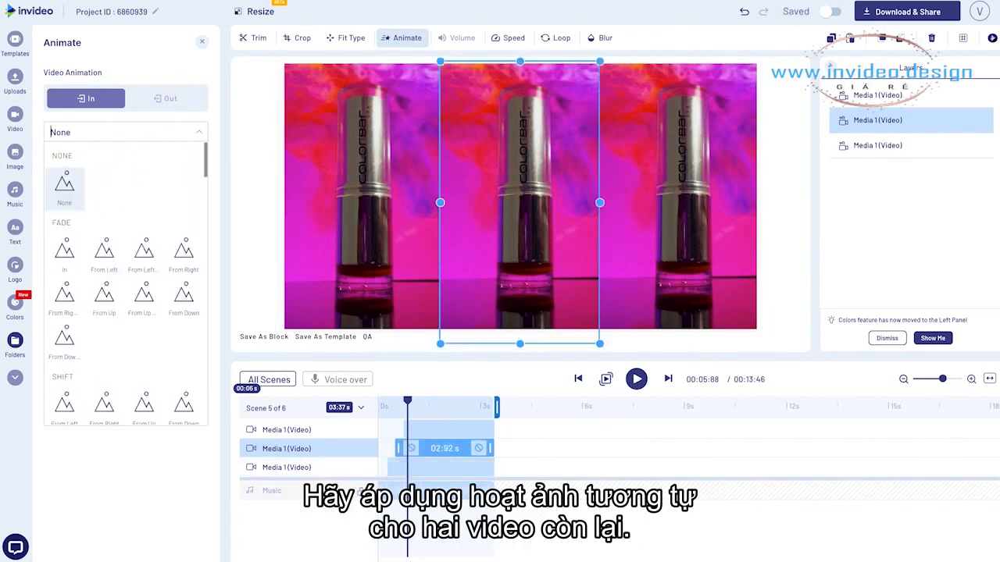
Apply the Disco Station In entrance animation to the middle and right clips in scene 5, and preview the scene
text(dis)
click(66, 188)
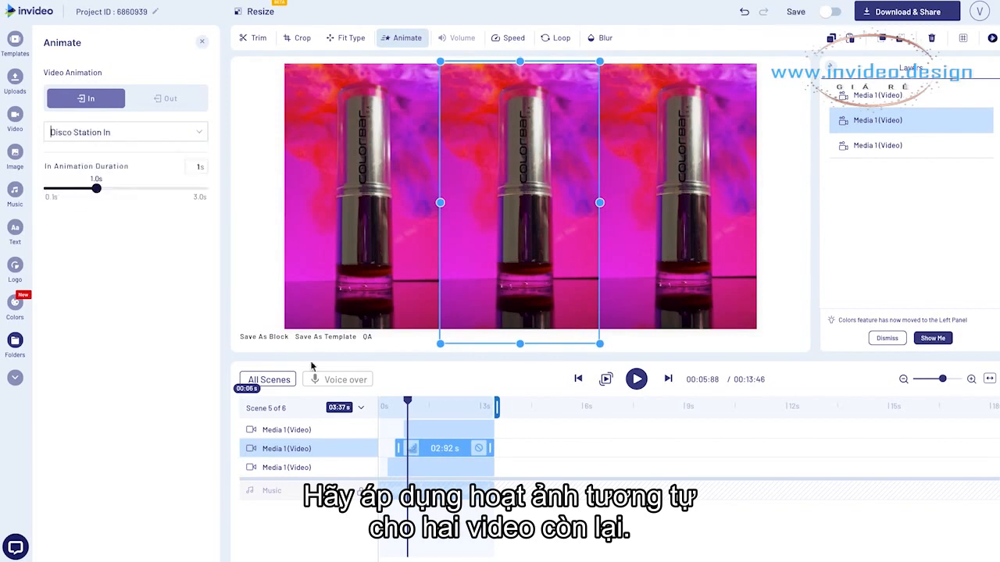
click(408, 429)
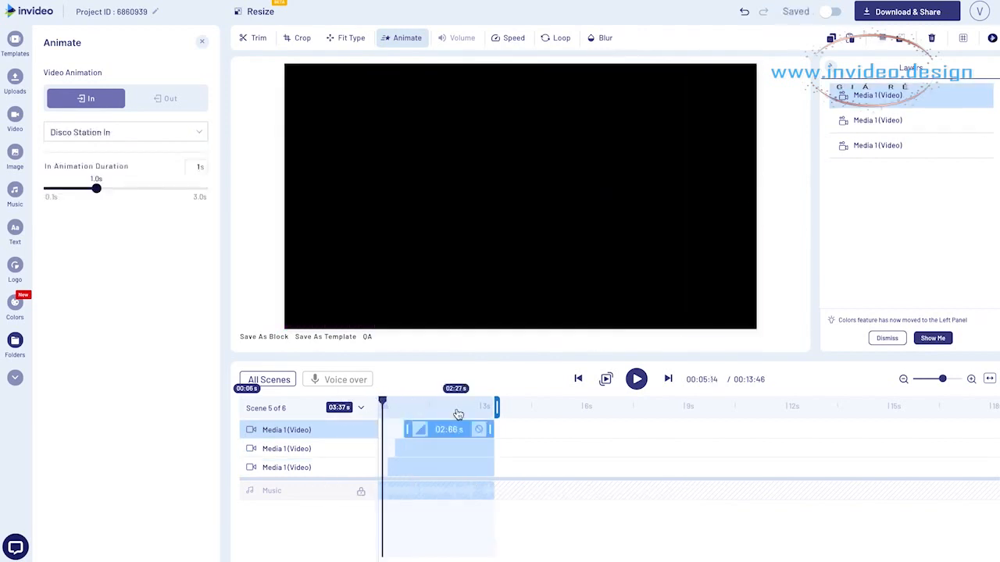
key(space)
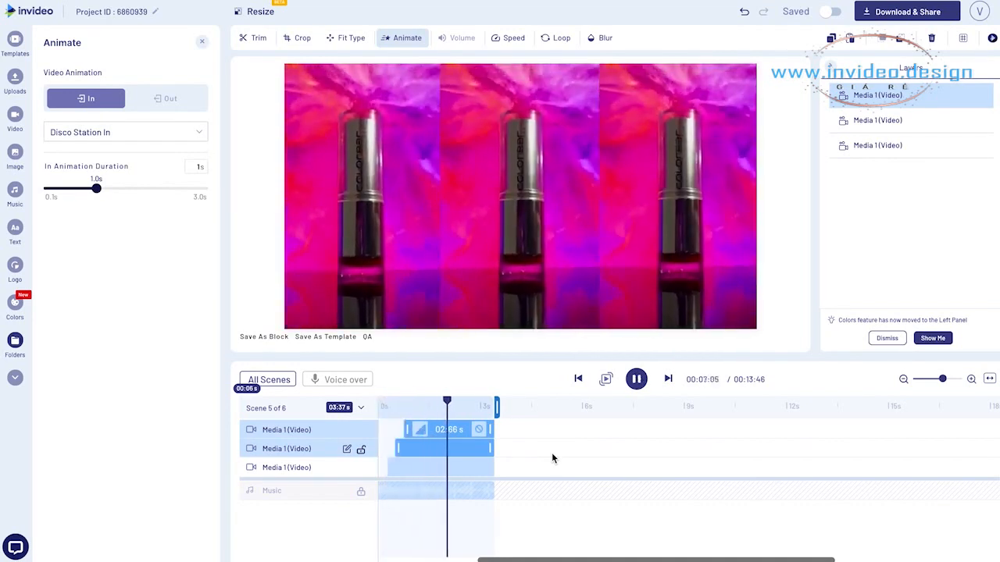
Browse the entrance animations for the lipstick photo in scene 6, apply Groovy From Up, and move the playhead back into scene 5
click(361, 39)
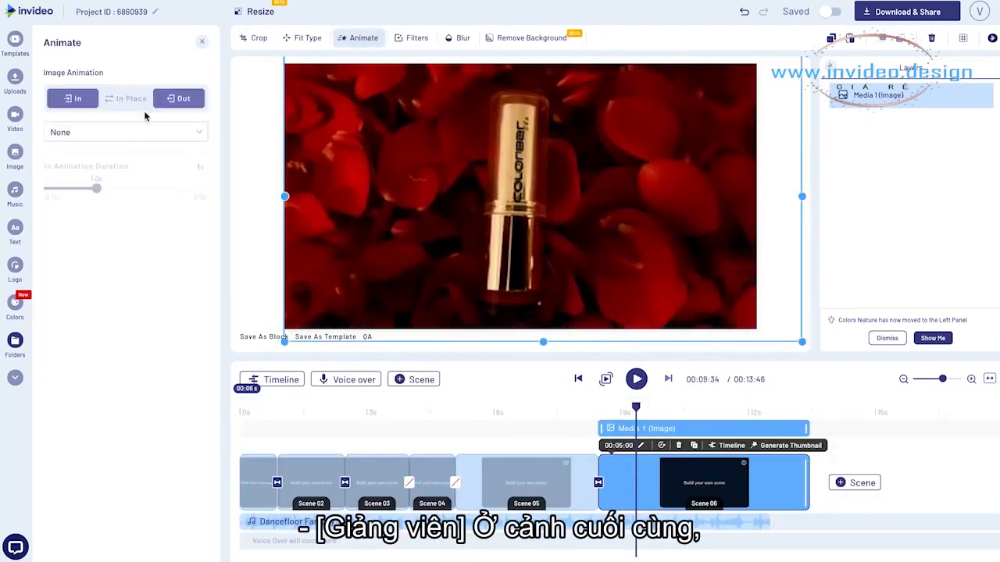
click(99, 141)
scroll(117, 234, down, 10)
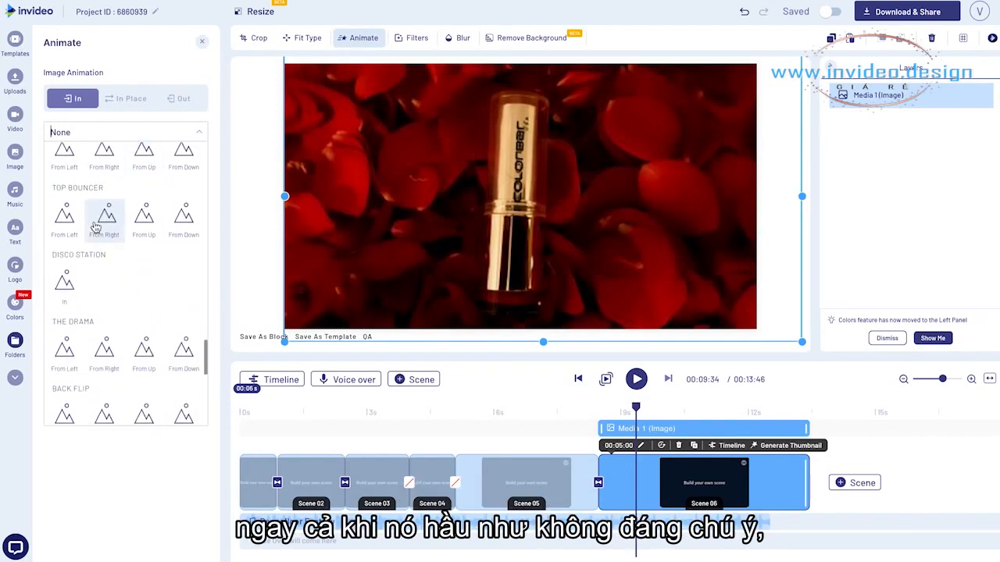
scroll(125, 231, up, 3)
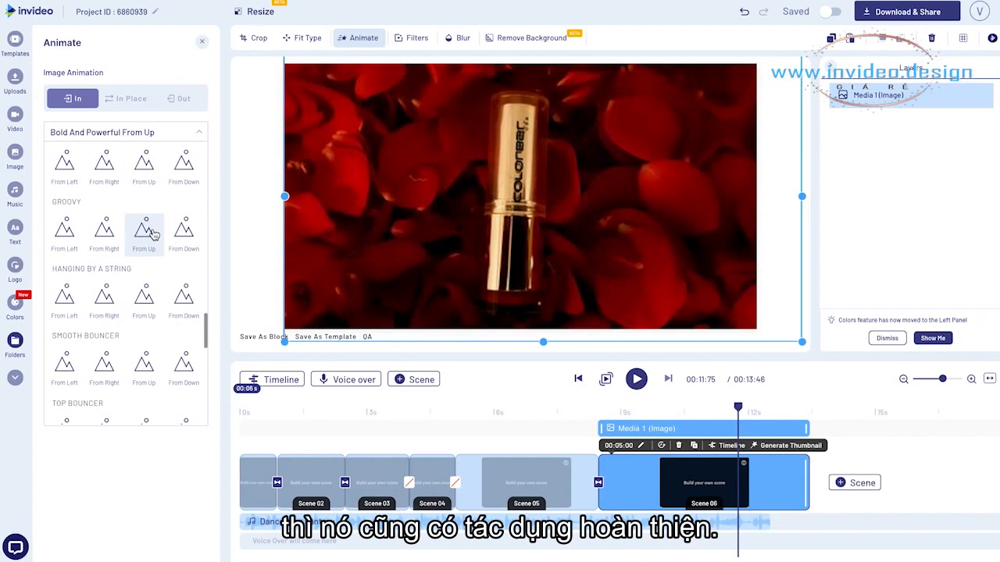
click(152, 234)
click(539, 412)
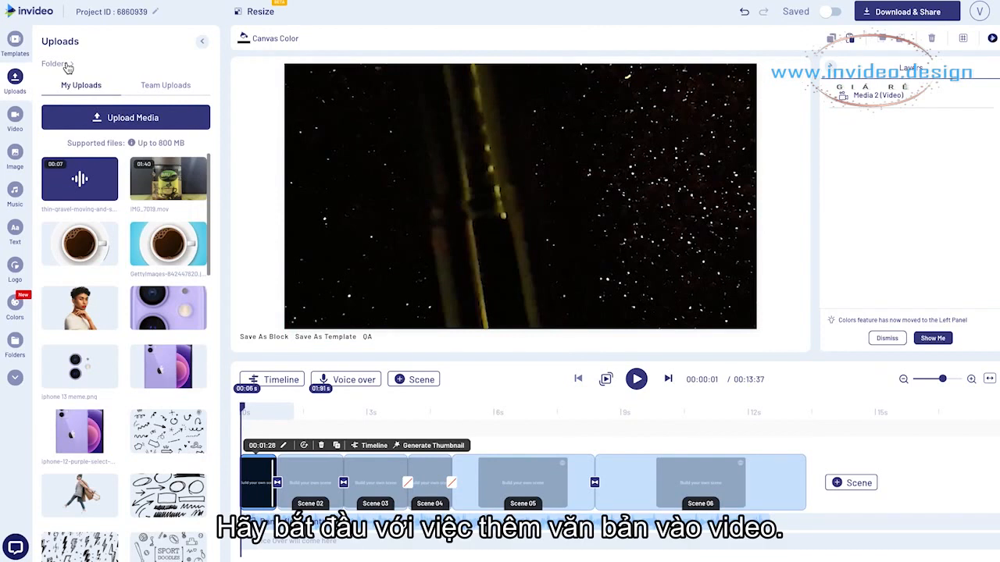
Add a text in the Basic style "Elegance" to scene 2 at about 1.51 s
click(14, 232)
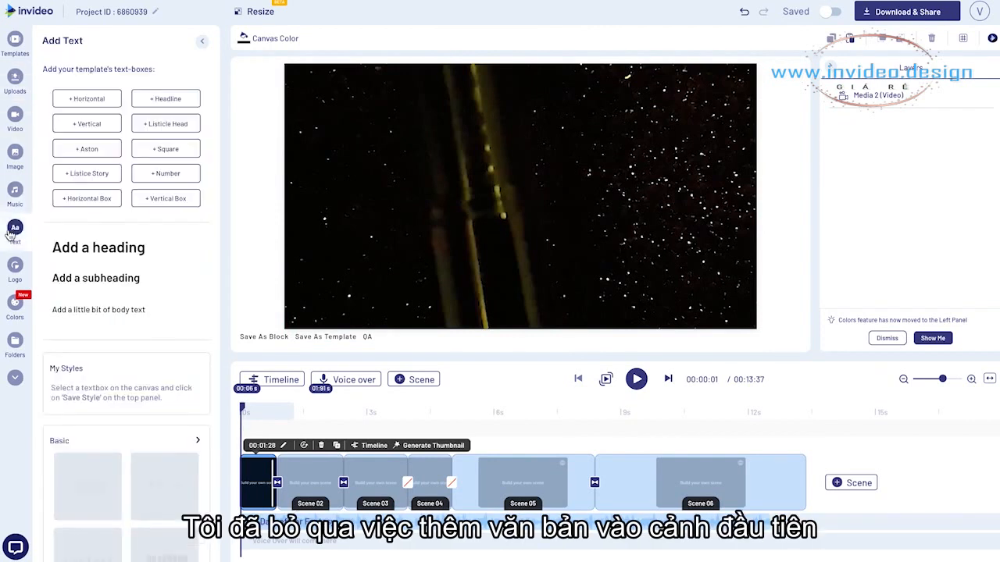
click(297, 477)
drag(289, 417, 305, 423)
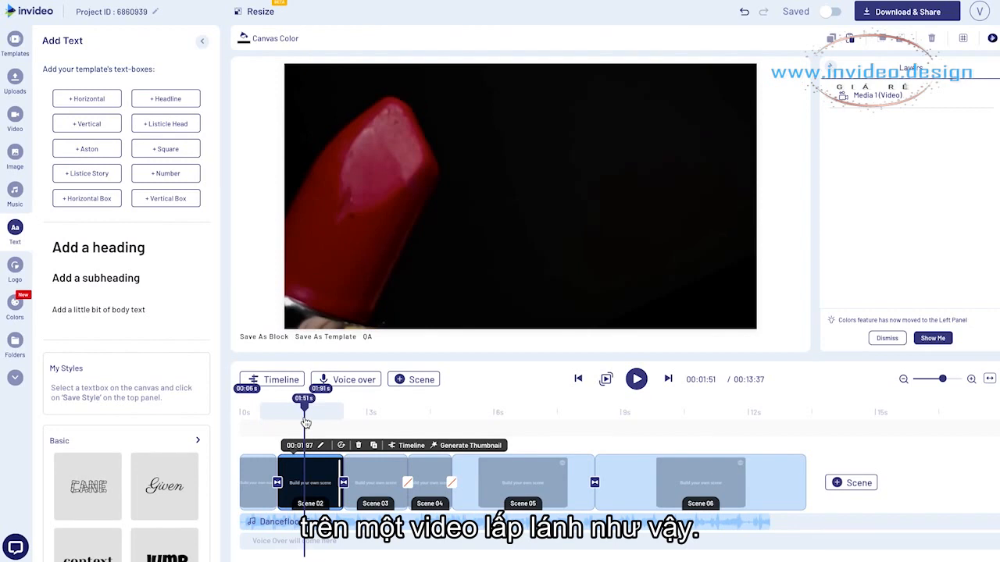
click(198, 441)
scroll(167, 273, down, 10)
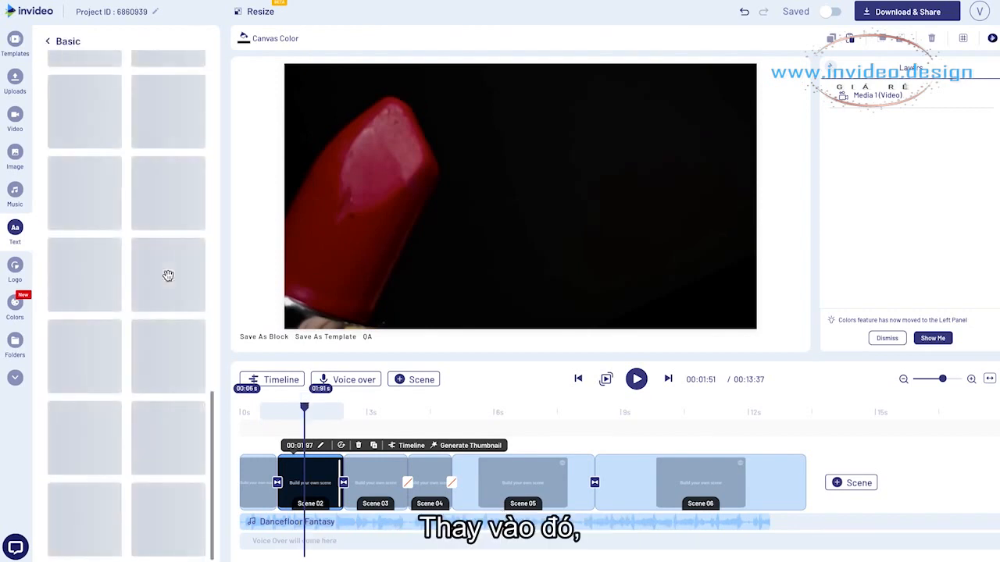
scroll(168, 274, down, 10)
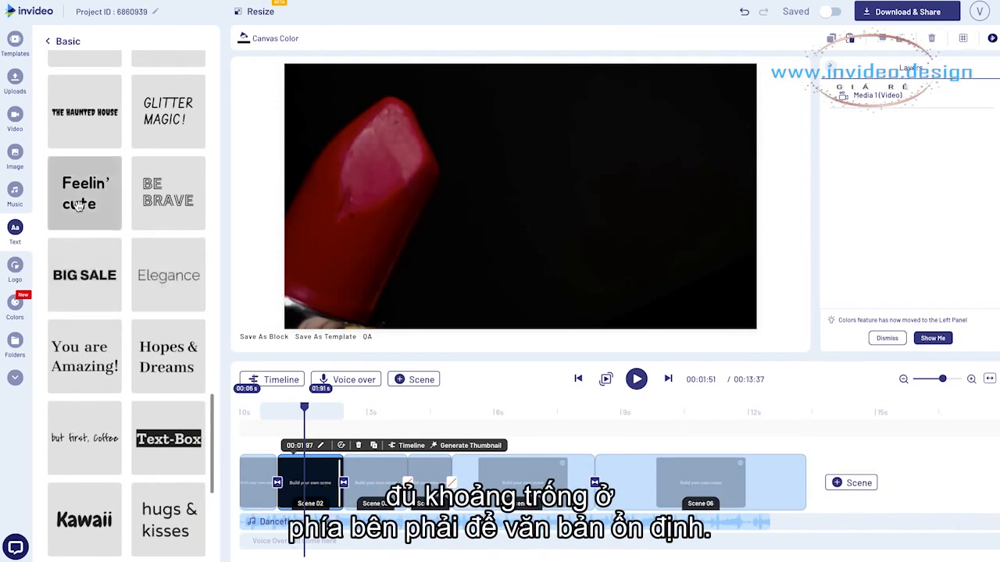
scroll(163, 203, up, 4)
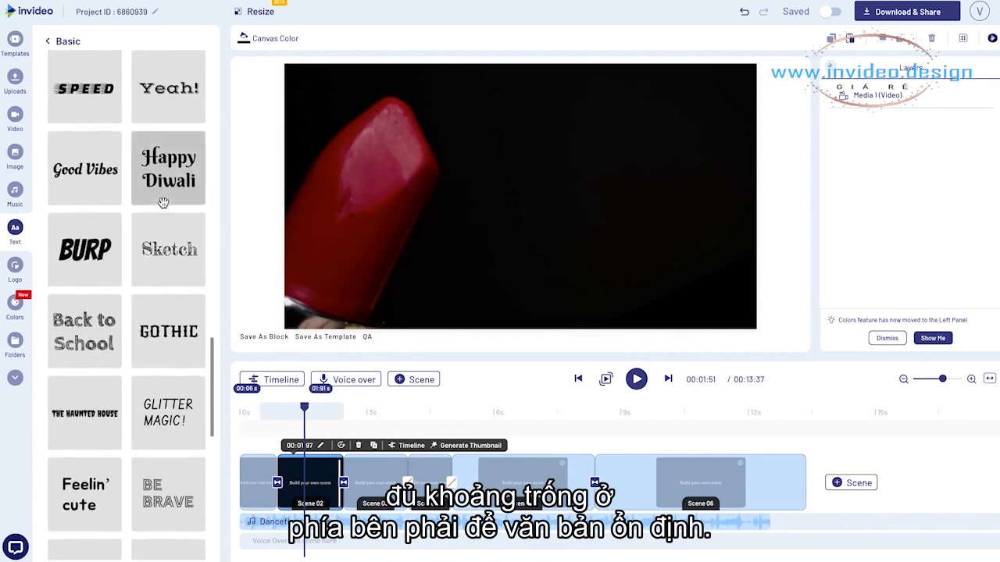
scroll(178, 420, down, 5)
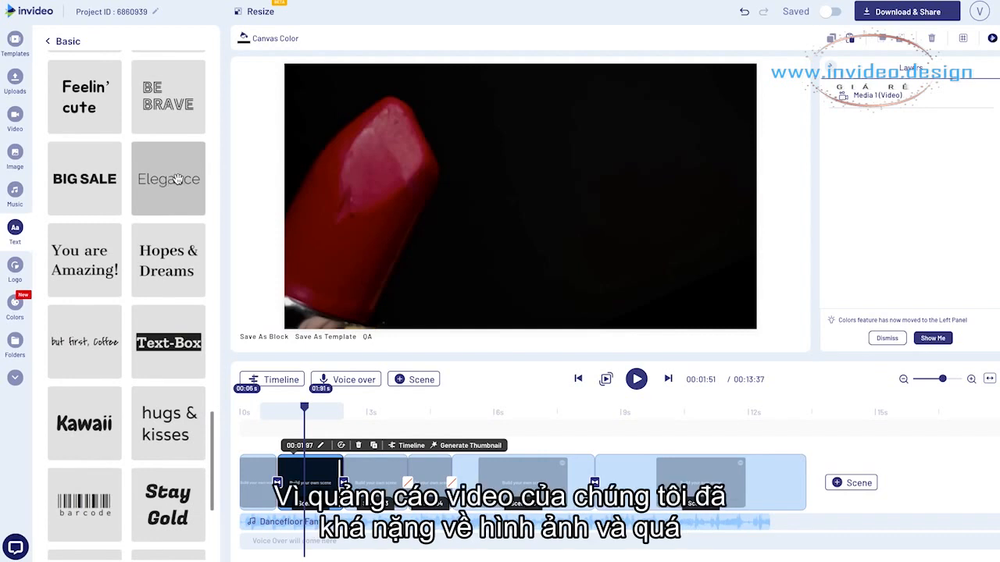
click(178, 179)
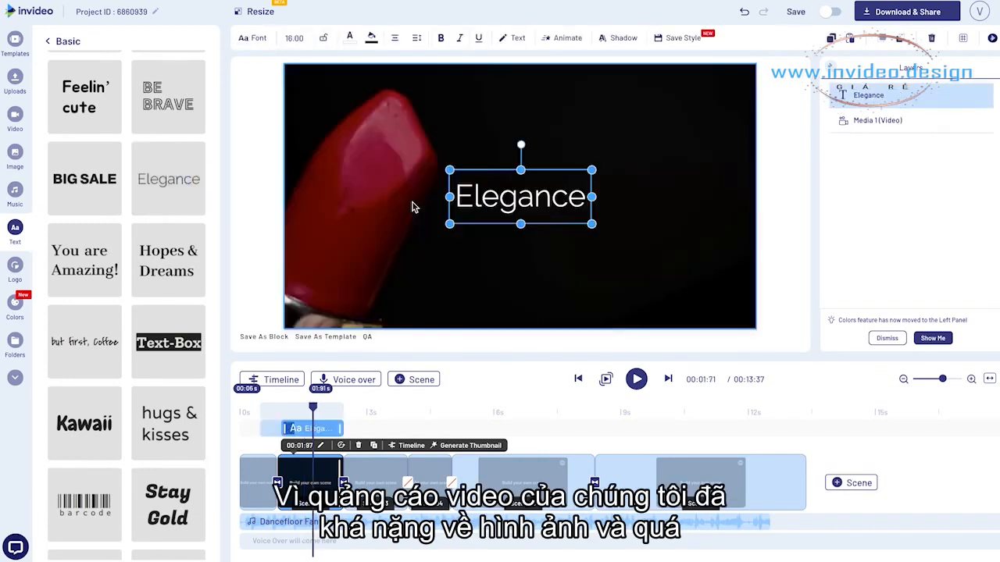
Reword the scene 2 text as "Matte Lipstick" and enlarge its box to fit one line beside the lipstick
click(551, 200)
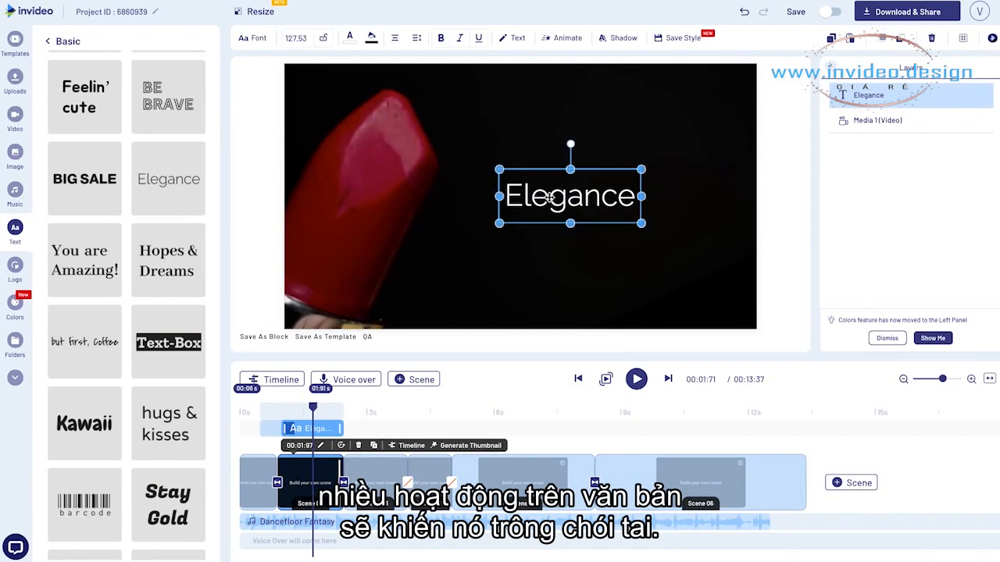
double_click(551, 198)
text(Matte)
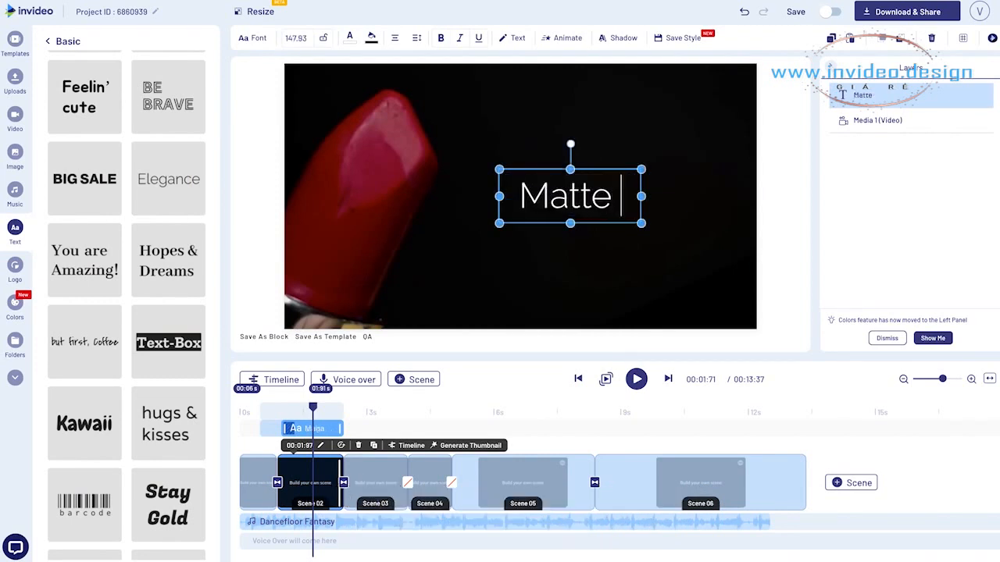
text( Lipstick)
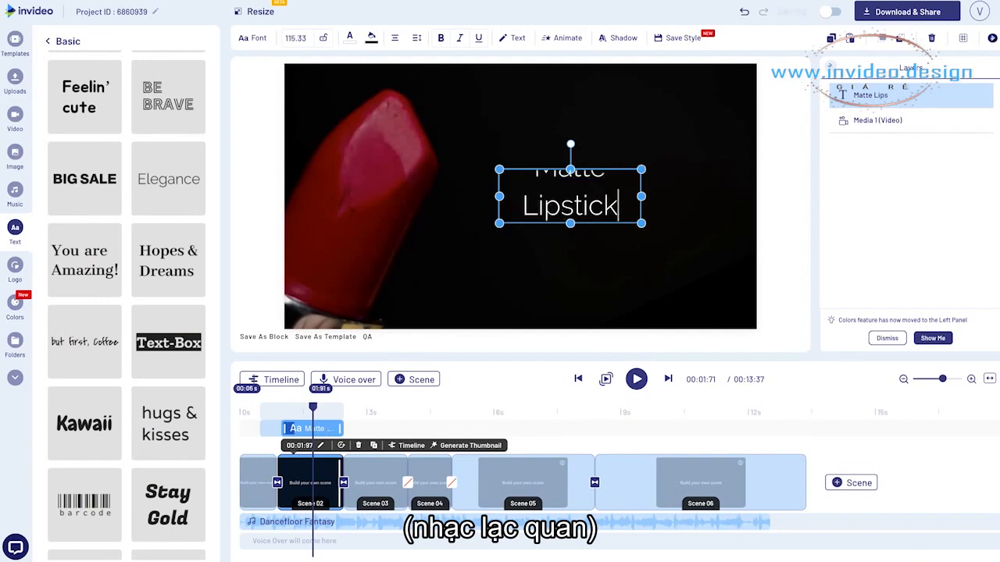
drag(642, 224, 726, 267)
drag(611, 240, 615, 232)
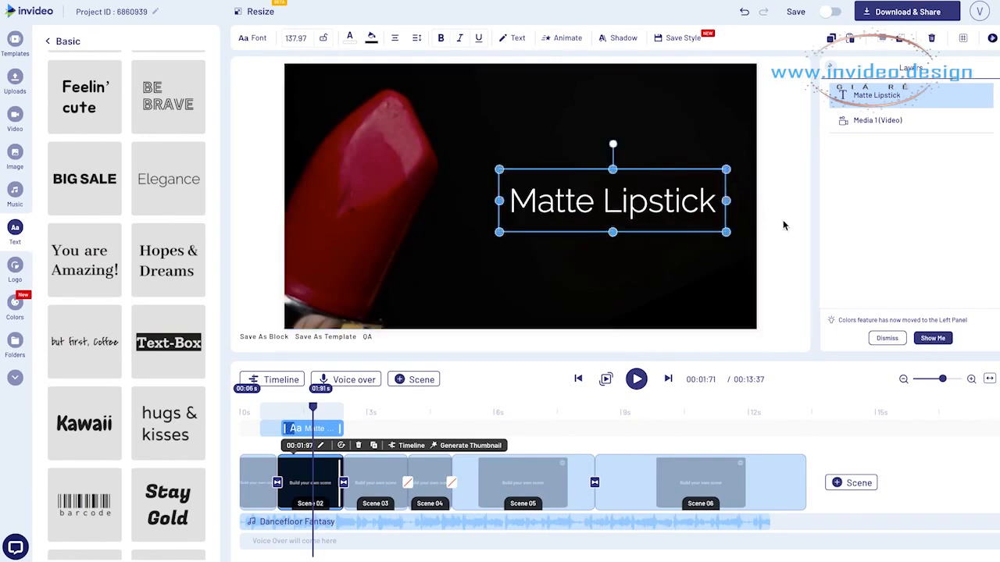
click(782, 220)
Copy the "Matte Lipstick" text into scene 3 and place it in the lower-right corner of the frame
click(610, 200)
key(ctrl+c)
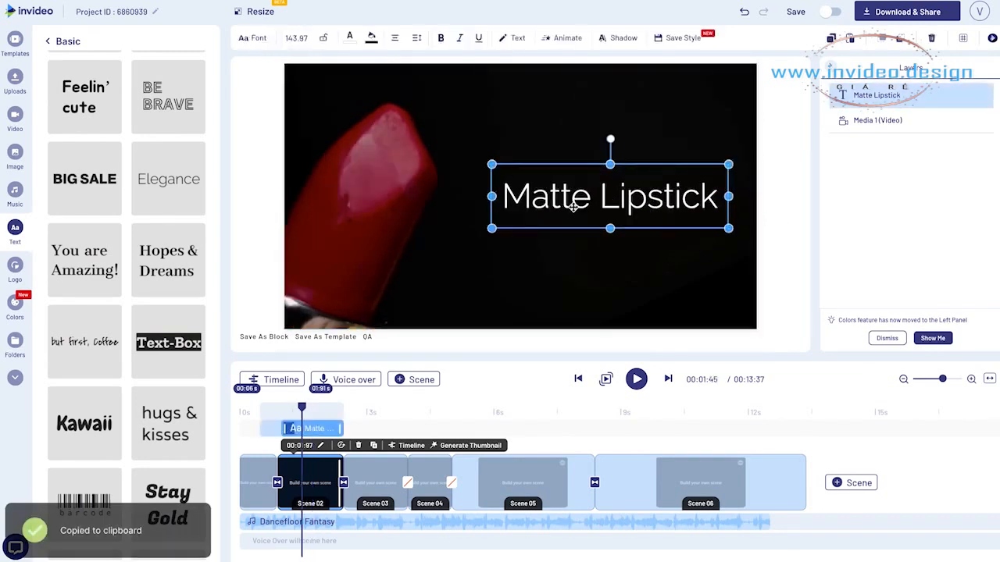
click(363, 428)
key(ctrl+v)
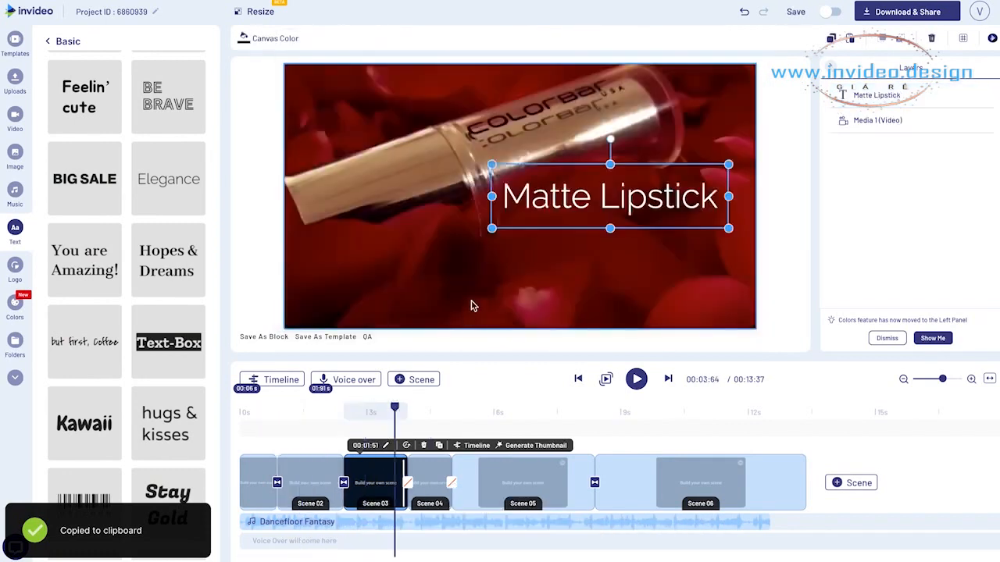
drag(583, 200, 613, 298)
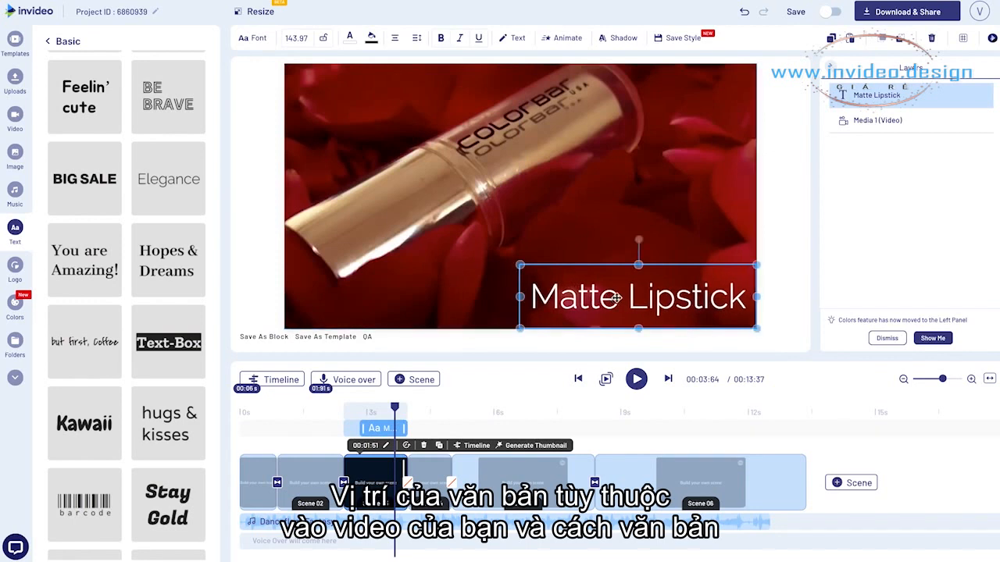
Replace the scene 3 text's wording with "Skincare infused" and paste a copy of the text into scene 4
double_click(622, 297)
key(ctrl+v)
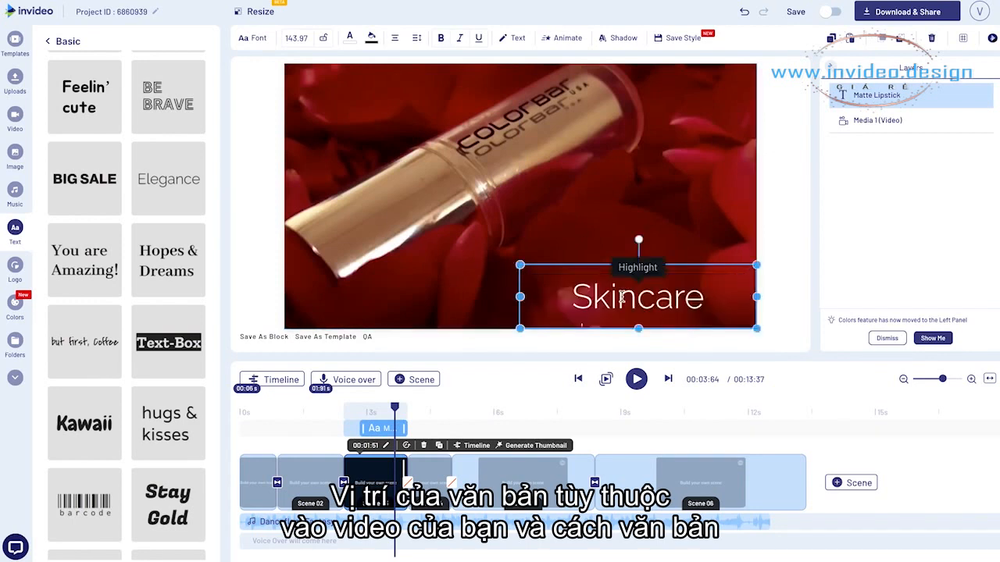
key(ctrl+v)
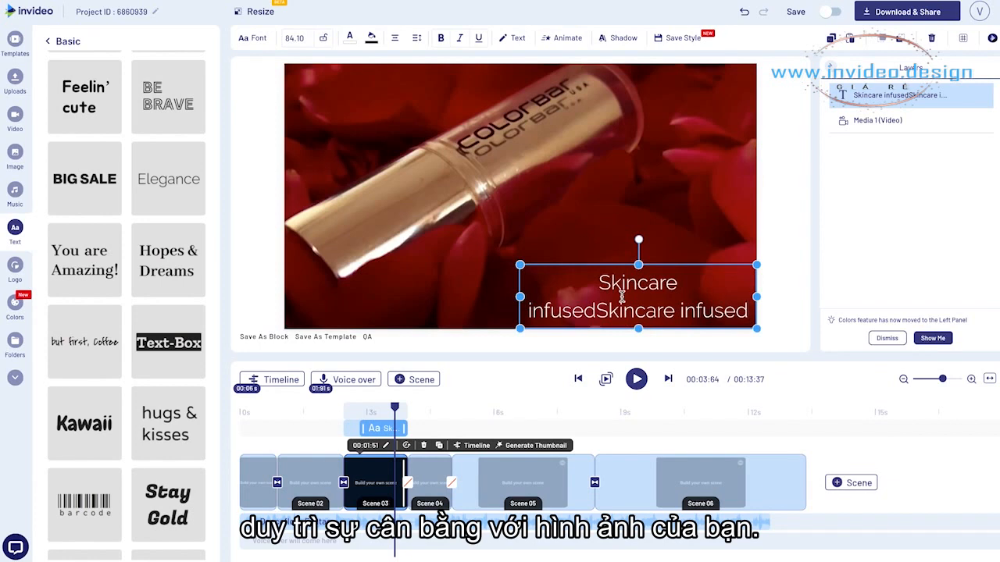
key(ctrl+a)
key(ctrl+v)
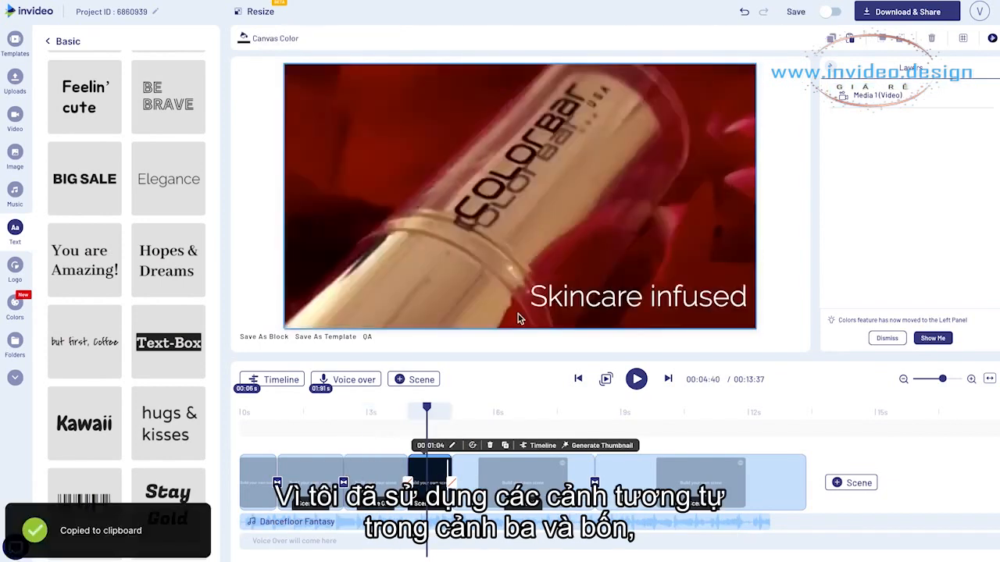
Remove the default text entrance animation from "Skincare infused" in scene 4
click(581, 294)
click(559, 41)
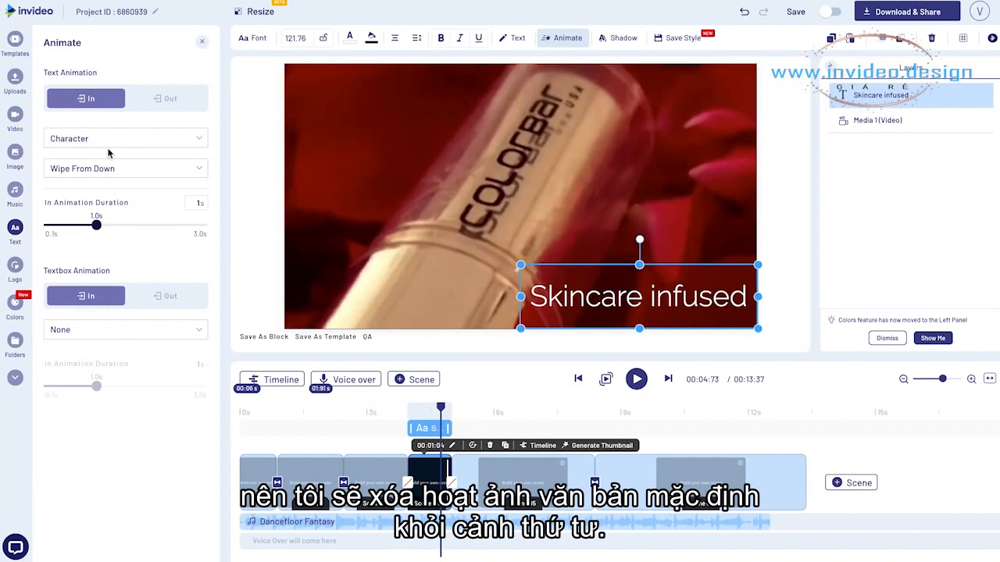
click(102, 168)
scroll(104, 439, up, 10)
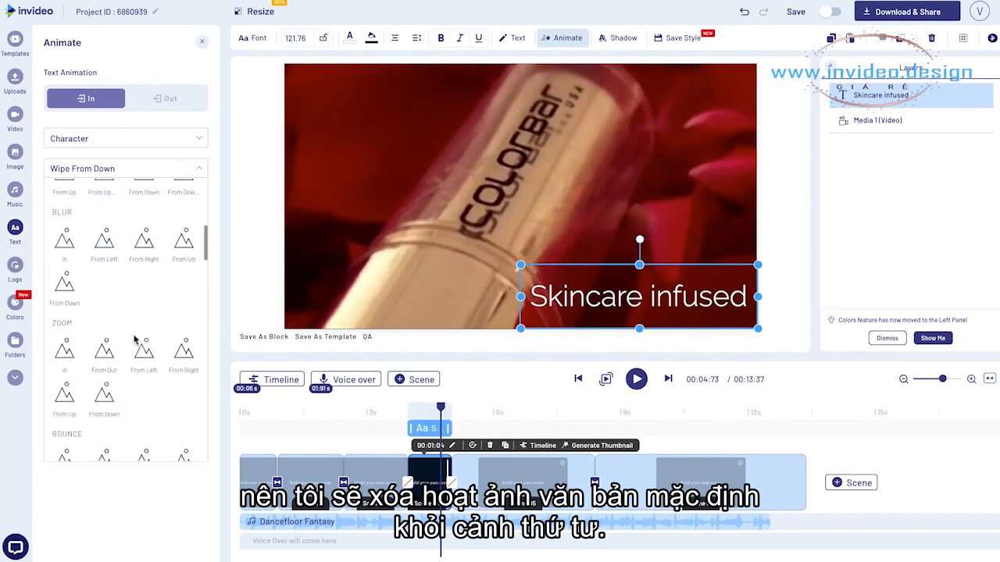
click(69, 219)
click(269, 253)
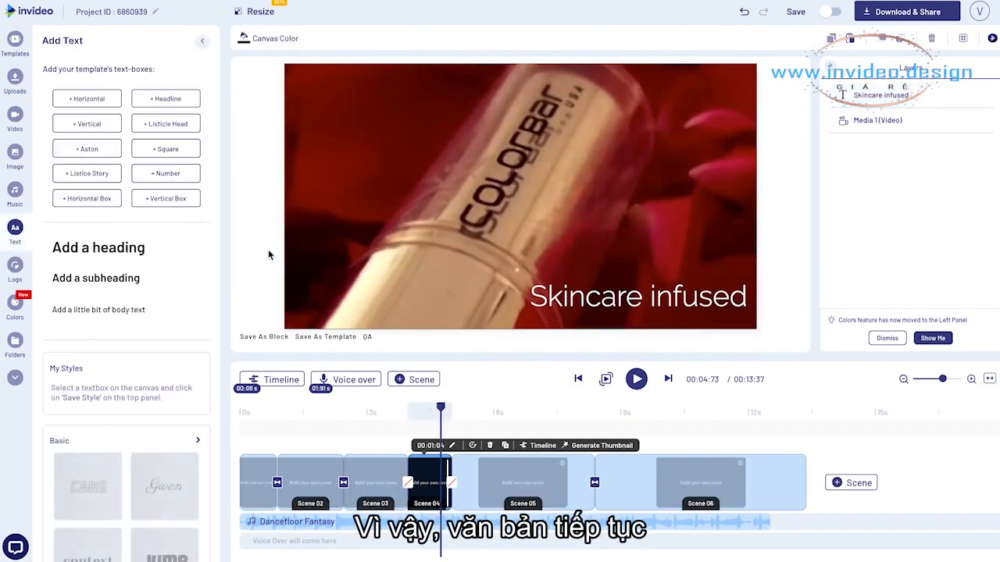
Reuse the text in scene 5 as "Long" over the left clip and "Last" over the middle clip
click(575, 295)
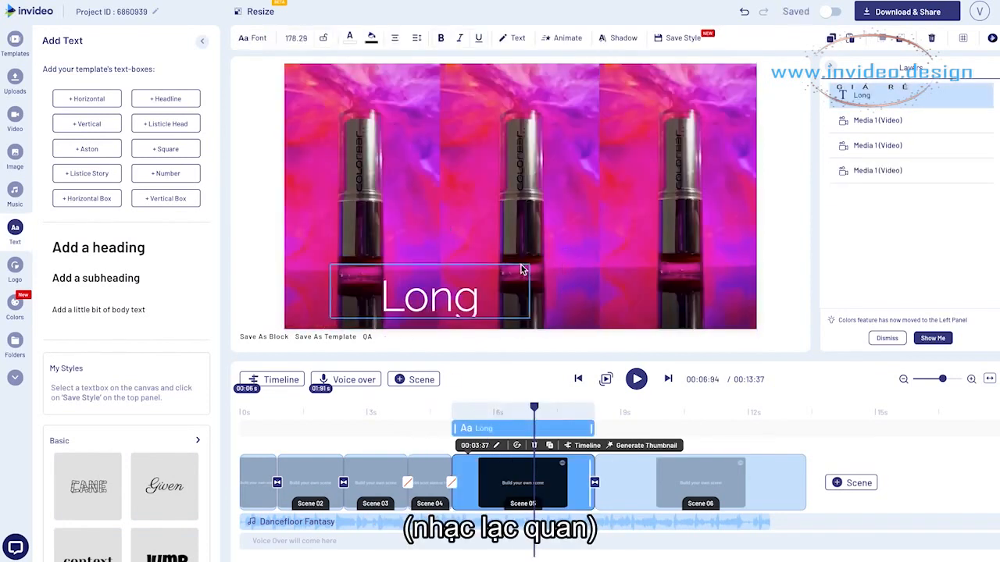
drag(524, 270, 435, 275)
drag(394, 301, 532, 295)
key(ctrl+c)
key(ctrl+v)
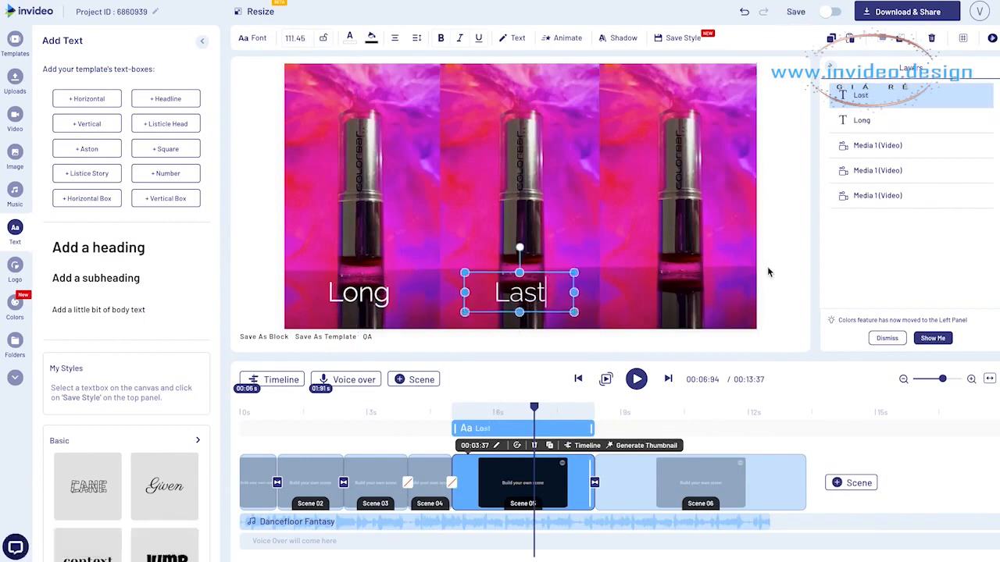
click(768, 272)
Match the font size of "Last" to that of "Long" by setting it to 113.45
click(358, 293)
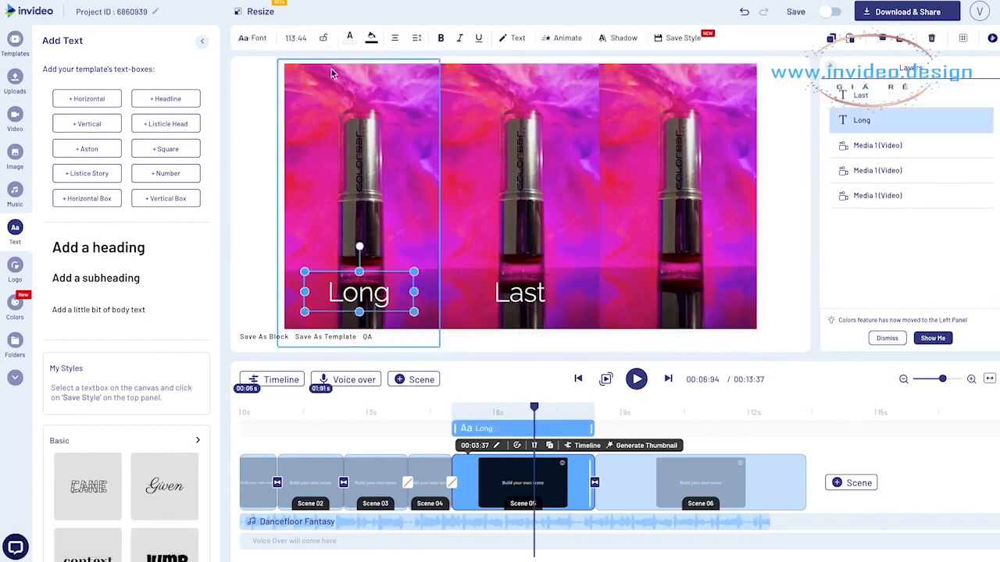
click(508, 296)
click(296, 37)
click(520, 297)
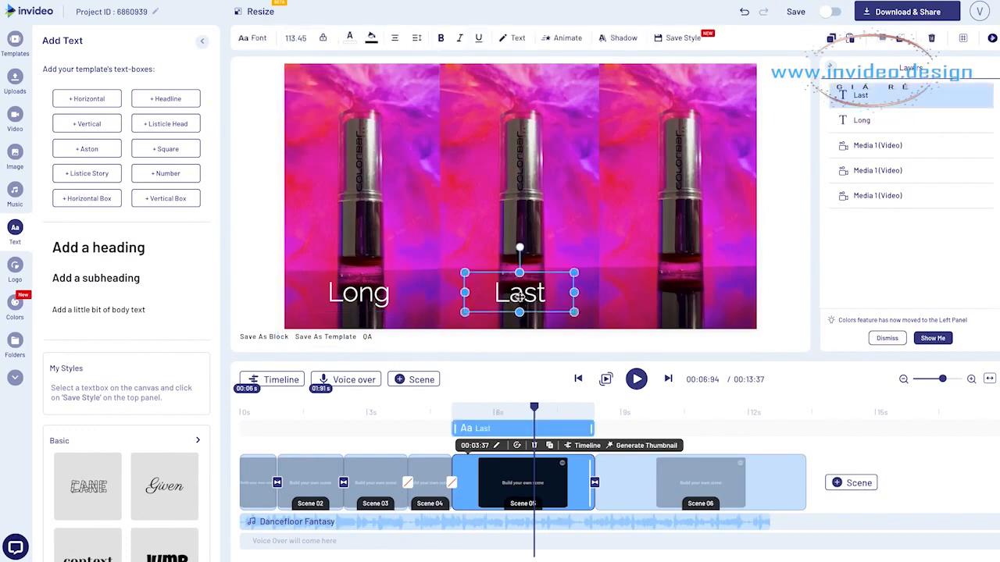
Duplicate "Last" onto the right clip in scene 5, level with the other words, and reword the copy as "Effect"
key(ctrl+c)
key(ctrl+v)
drag(598, 296, 684, 287)
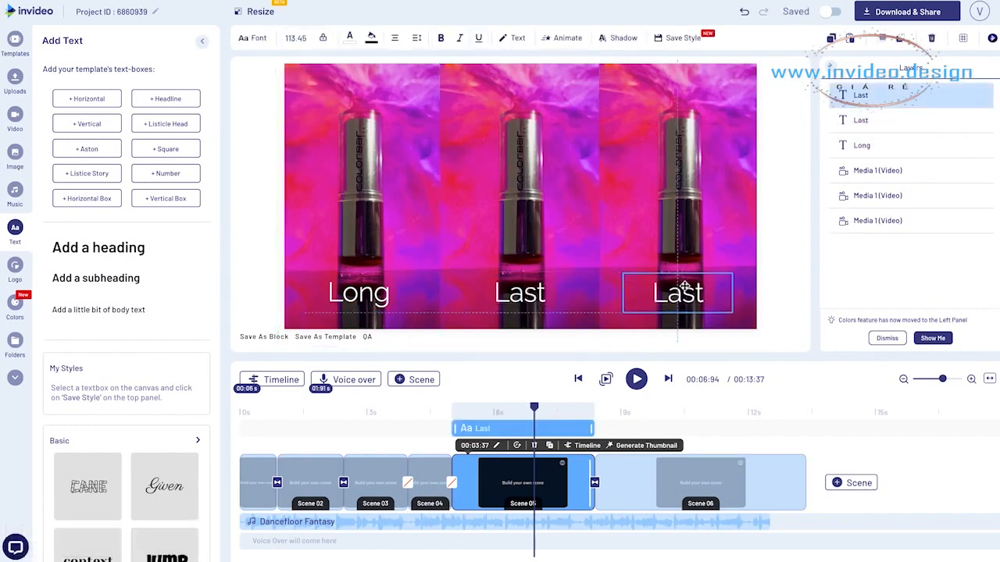
double_click(684, 287)
text(Effect)
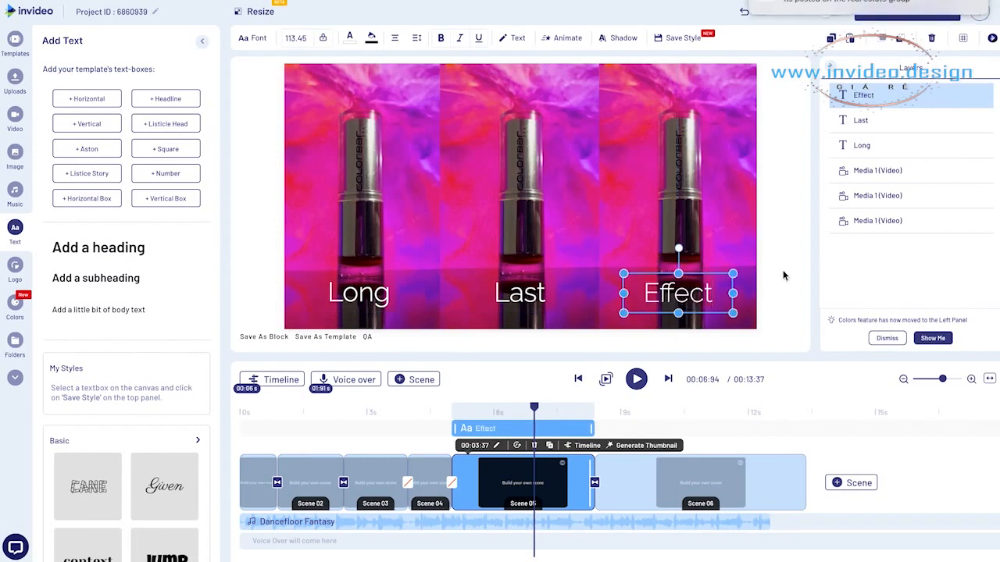
click(789, 277)
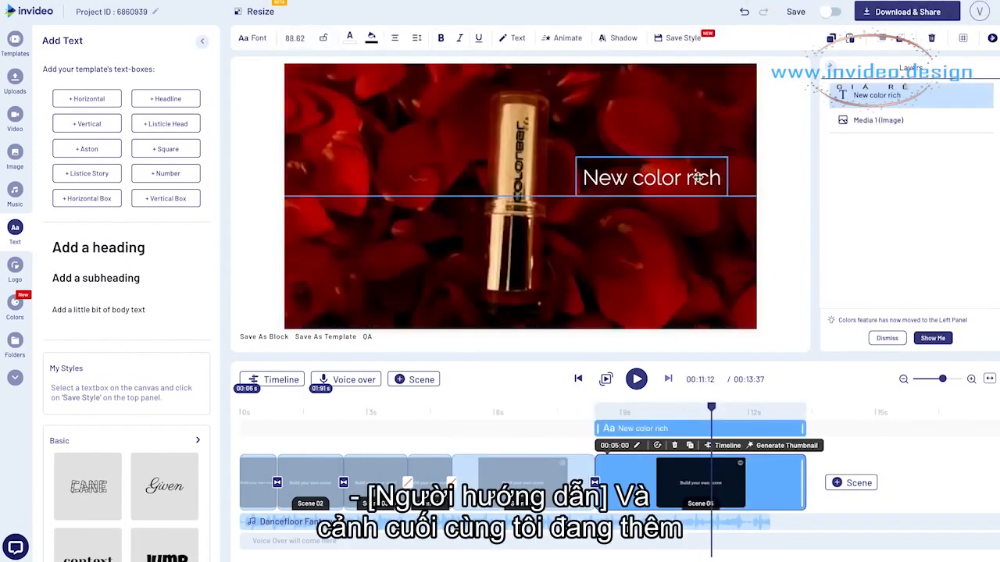
Duplicate "New color rich" in scene 6, reword the copy as "Has Never Been So Rich", and place it widened and left-aligned below the original
key(ctrl+c)
key(ctrl+v)
drag(667, 191, 670, 211)
triple_click(670, 201)
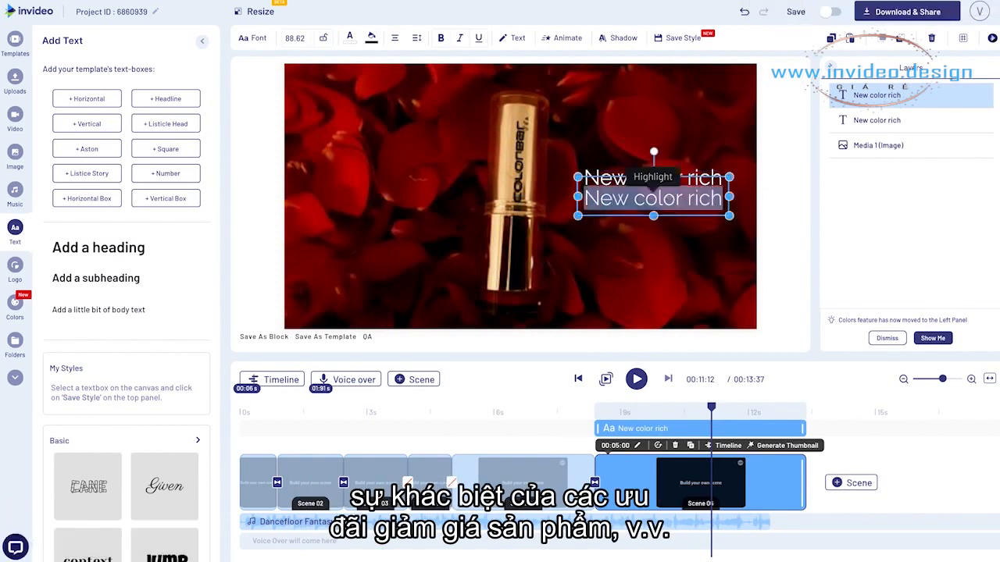
text(Has Never)
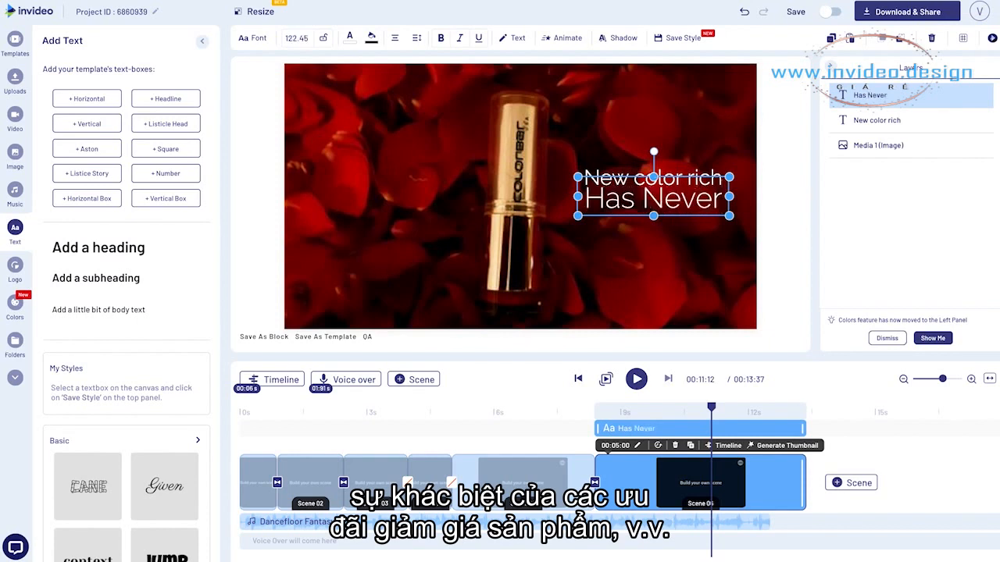
text( Been So Rich)
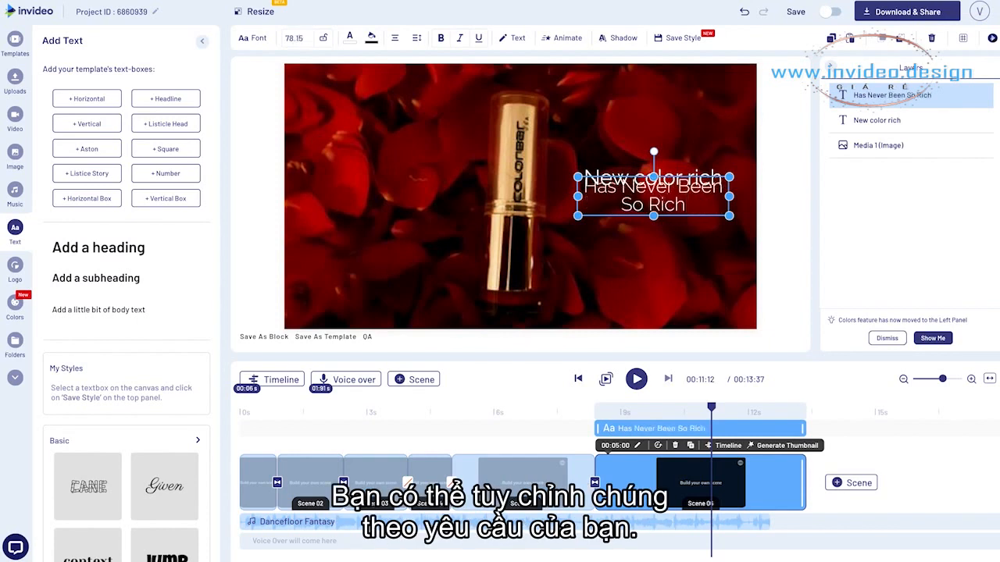
drag(574, 197, 551, 199)
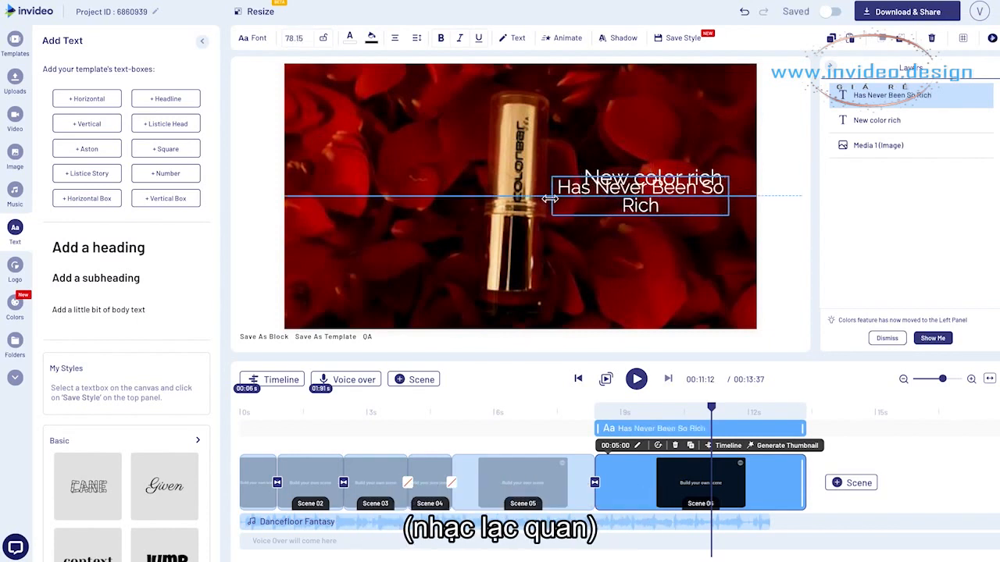
click(395, 63)
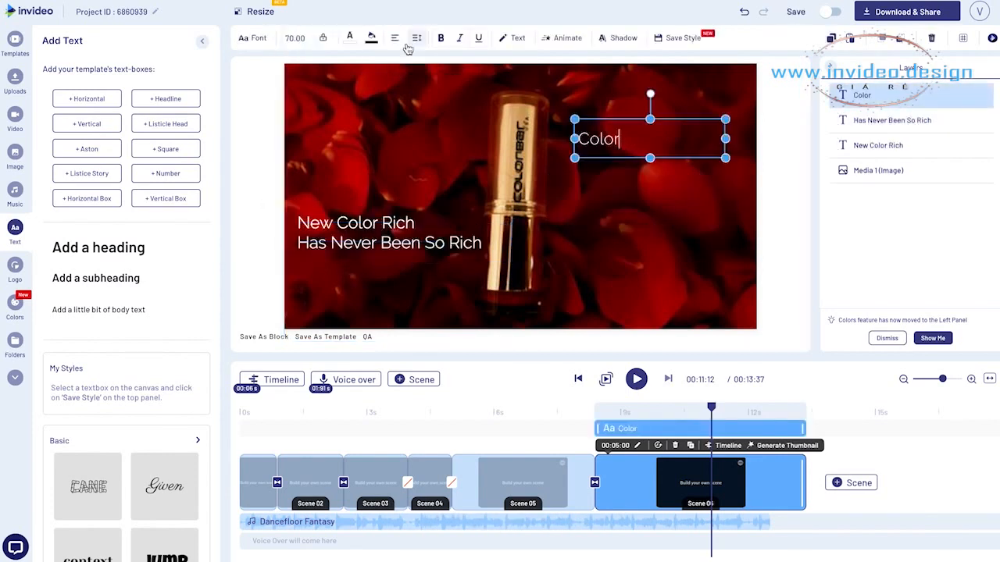
Center-align the "Color" text in scene 6, enlarge its box, and position it at the upper right of the lipstick
click(395, 38)
click(414, 62)
drag(732, 158, 748, 181)
click(323, 39)
drag(664, 158, 651, 143)
Set the "Color" text's font to Abuget Regular and its color to golden yellow using a pasted hex code
click(247, 39)
scroll(136, 331, down, 2)
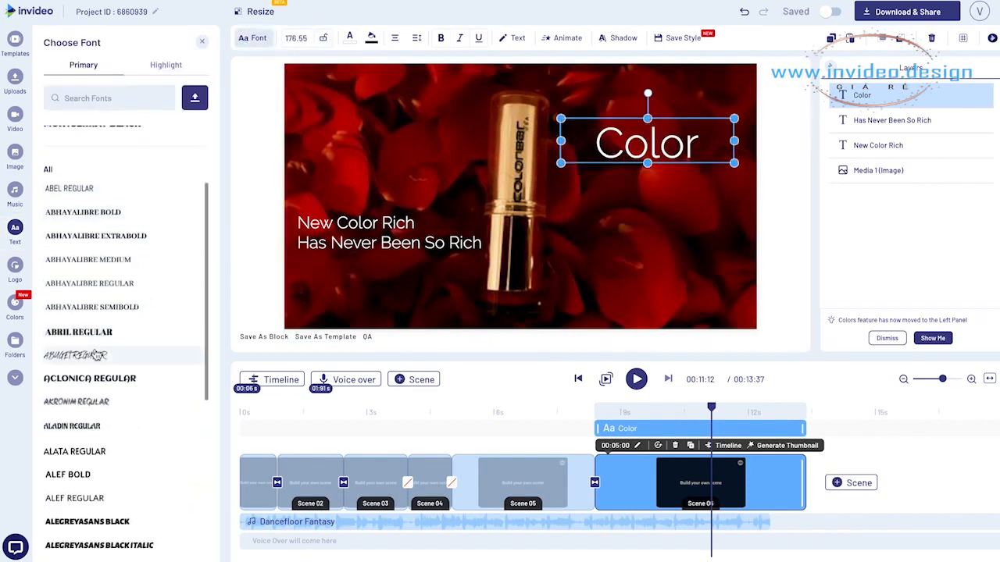
click(96, 355)
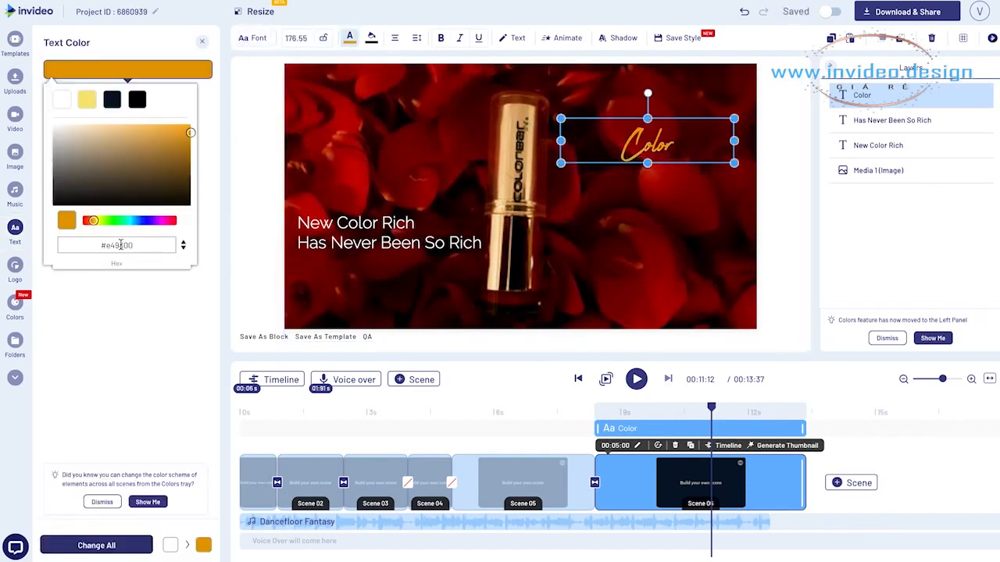
double_click(122, 245)
key(ctrl+v)
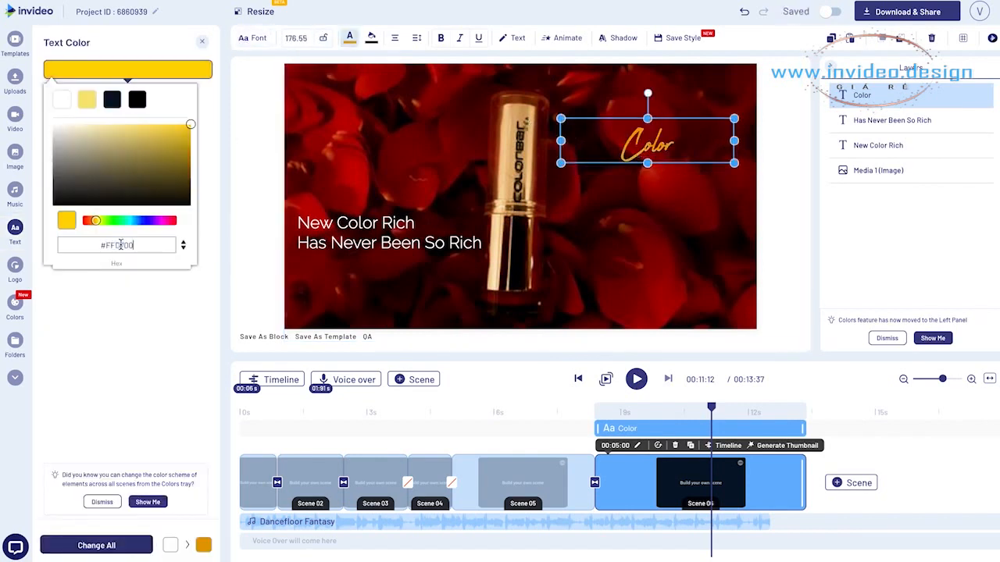
Enlarge the golden "Color" text in scene 6 and keep it at the upper right of the lipstick
click(791, 164)
click(687, 135)
drag(735, 141, 693, 125)
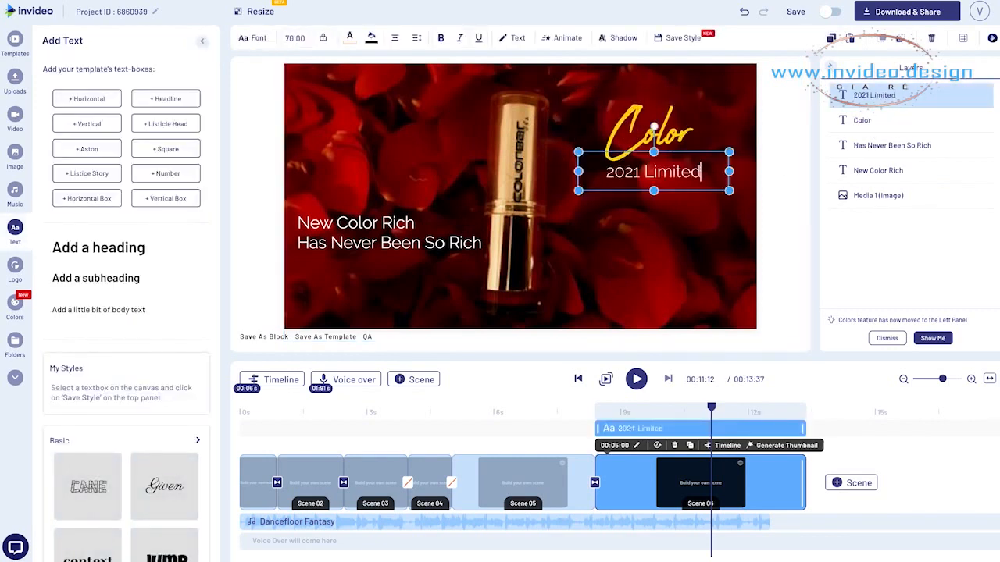
Reword the text below "Color" as "2021 Limited Edition" and resize its box so the words fit on one line
drag(729, 172, 711, 169)
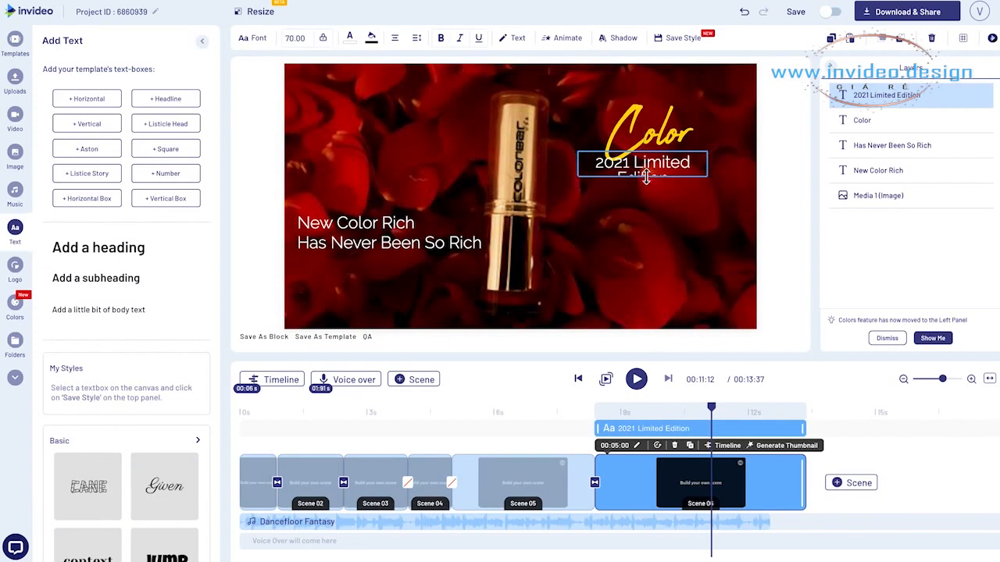
click(646, 179)
drag(671, 172, 729, 173)
Duplicate the "2021 Limited Edition" text, place the copy below it, and reword it as "#1"
key(ctrl+c)
key(ctrl+v)
drag(653, 178, 699, 230)
double_click(647, 228)
text(#1)
Restyle the "#1" text at font size 500, position it around "Color", and move its layer beneath the "Color" layer
click(252, 38)
click(122, 264)
scroll(115, 266, down, 5)
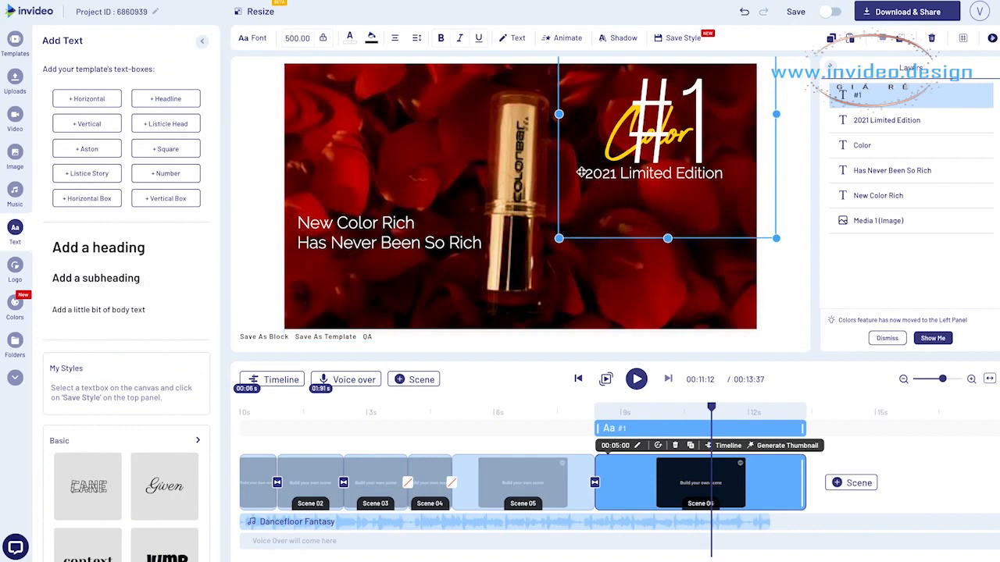
click(296, 37)
drag(680, 142, 685, 144)
drag(857, 95, 859, 143)
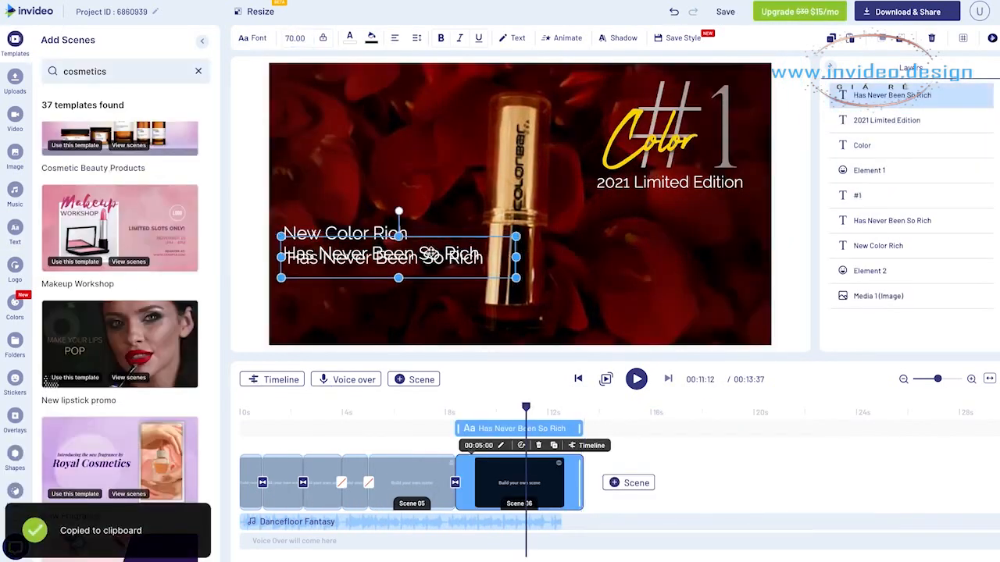
drag(430, 254, 685, 310)
double_click(675, 314)
text(www.example.com)
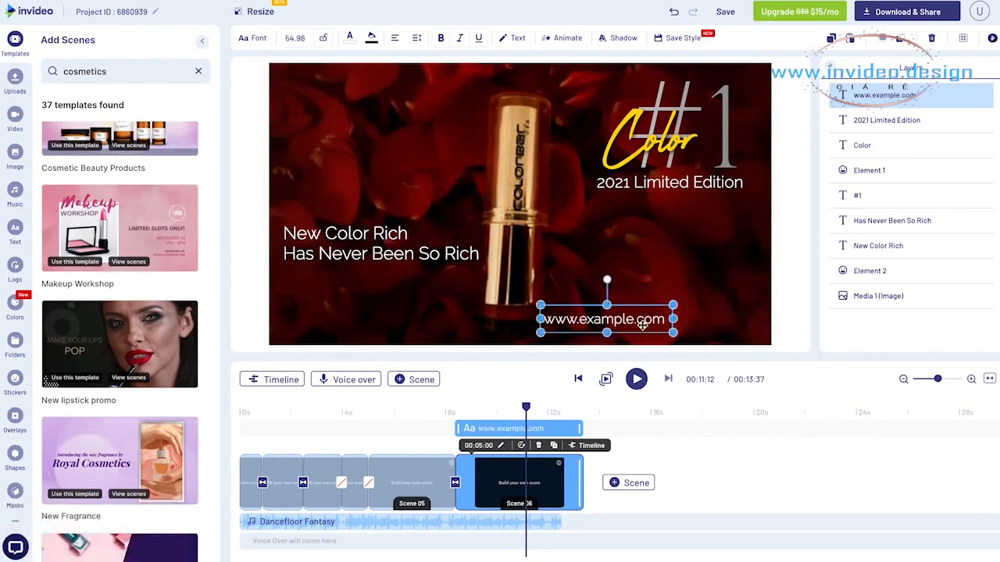
drag(643, 326, 714, 328)
Add the black-and-gold 60% off sticker from the Ecommerce stickers and place it at the upper left of scene 6
click(14, 340)
click(15, 378)
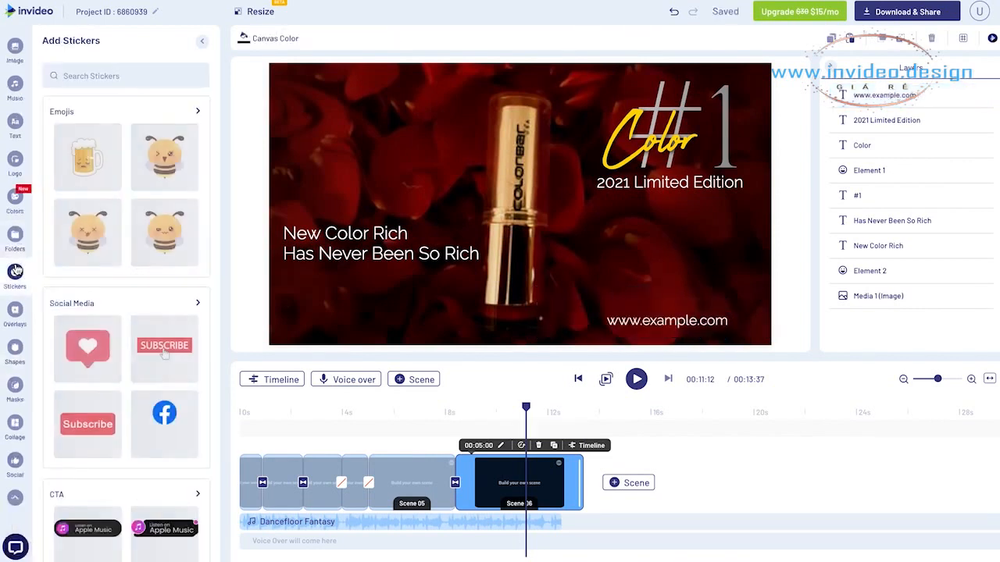
scroll(112, 243, down, 5)
scroll(112, 243, up, 5)
click(138, 186)
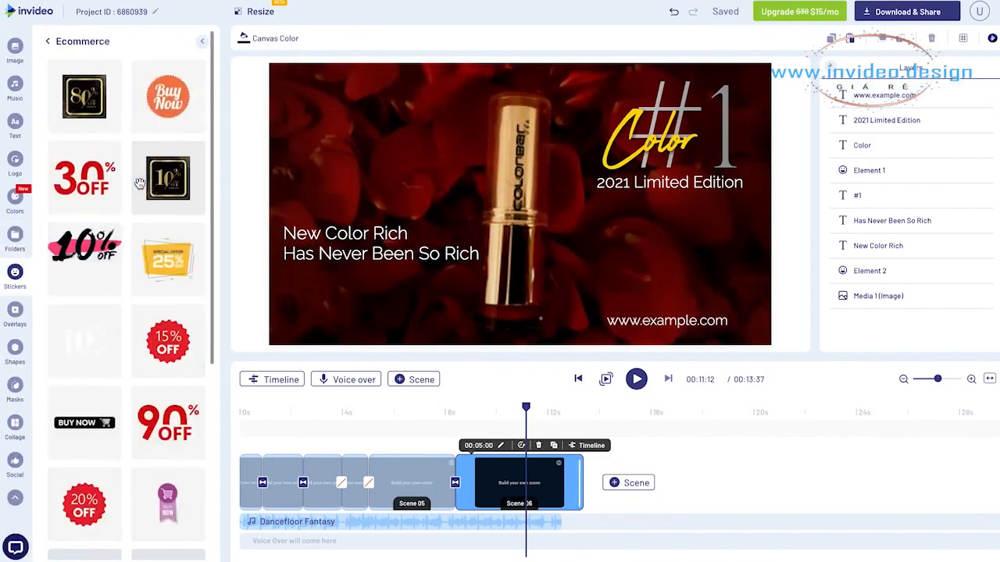
scroll(93, 97, down, 3)
click(168, 260)
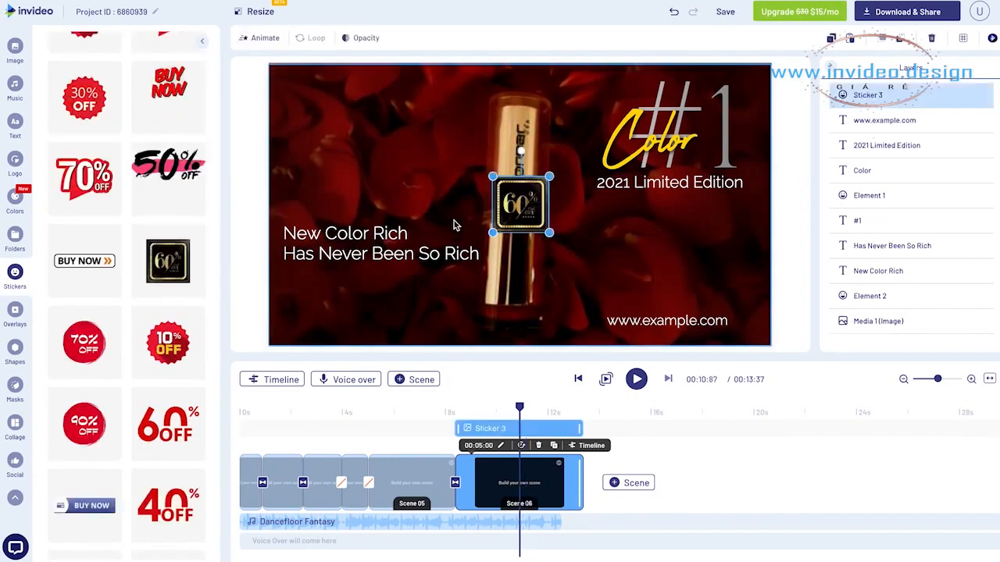
drag(518, 201, 355, 120)
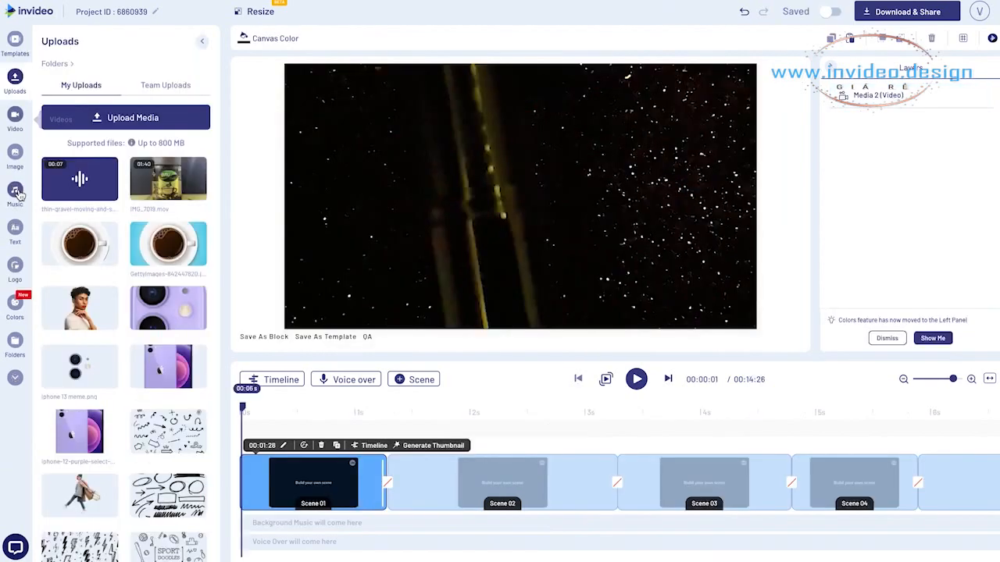
Browse the Pop genre in the music library and preview the track "New Beginning"
click(17, 192)
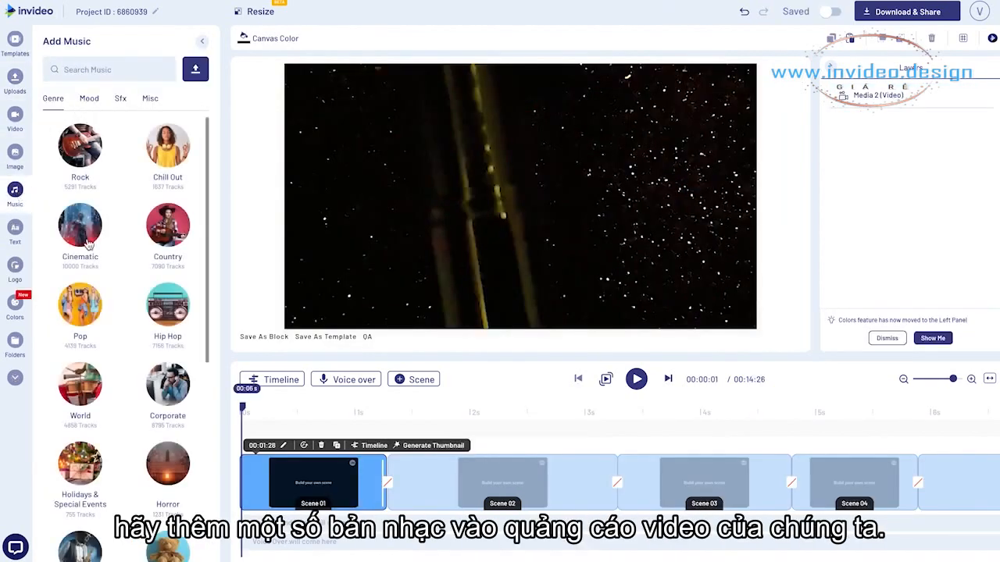
click(90, 318)
scroll(89, 321, down, 5)
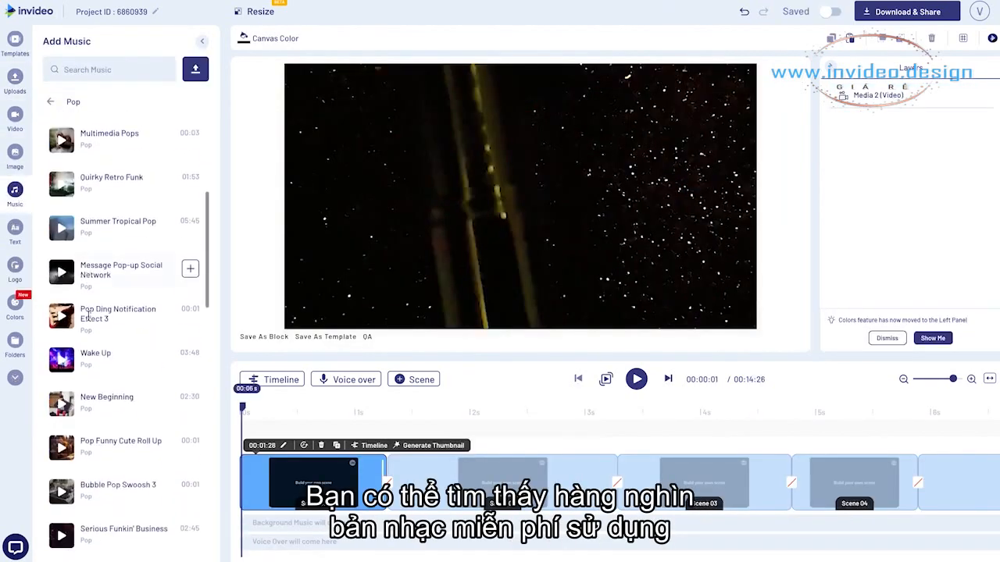
scroll(90, 320, down, 4)
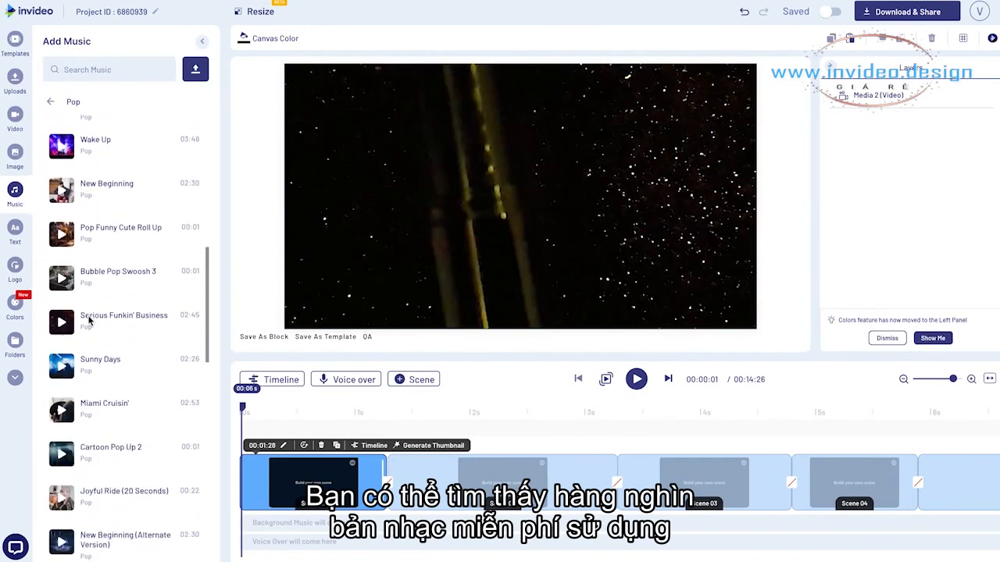
scroll(89, 317, down, 7)
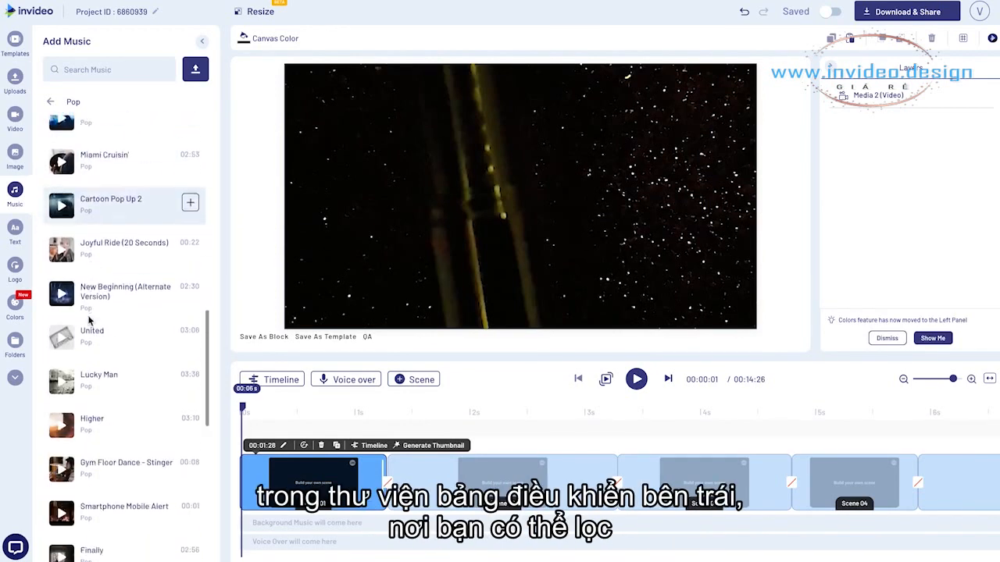
scroll(88, 318, up, 5)
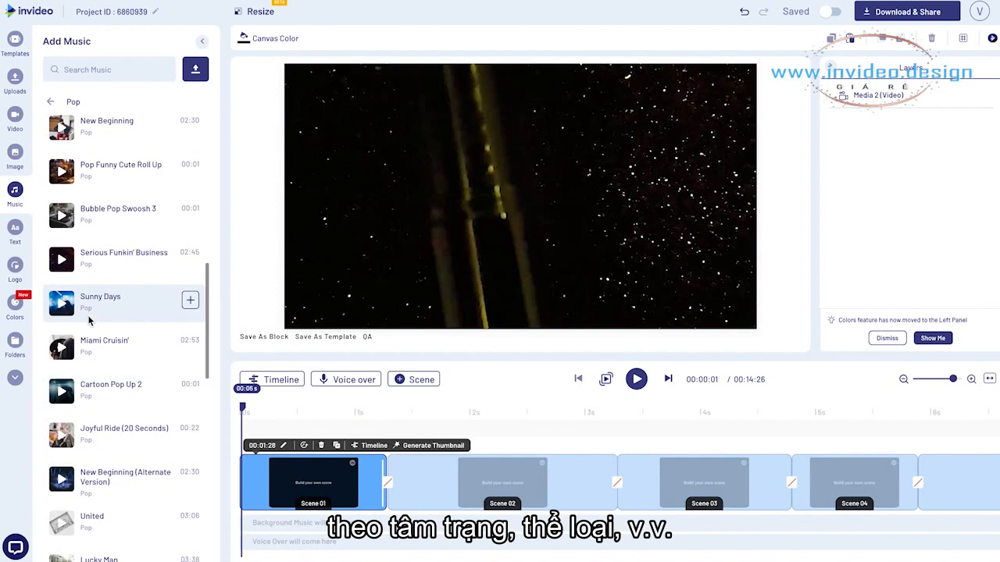
scroll(63, 267, up, 6)
click(62, 378)
scroll(63, 380, down, 4)
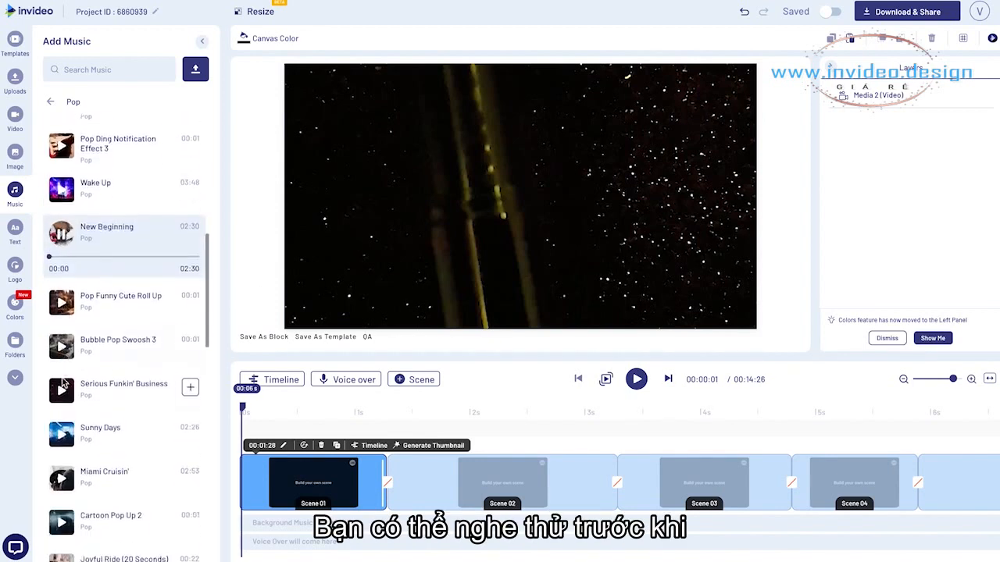
scroll(94, 297, down, 1)
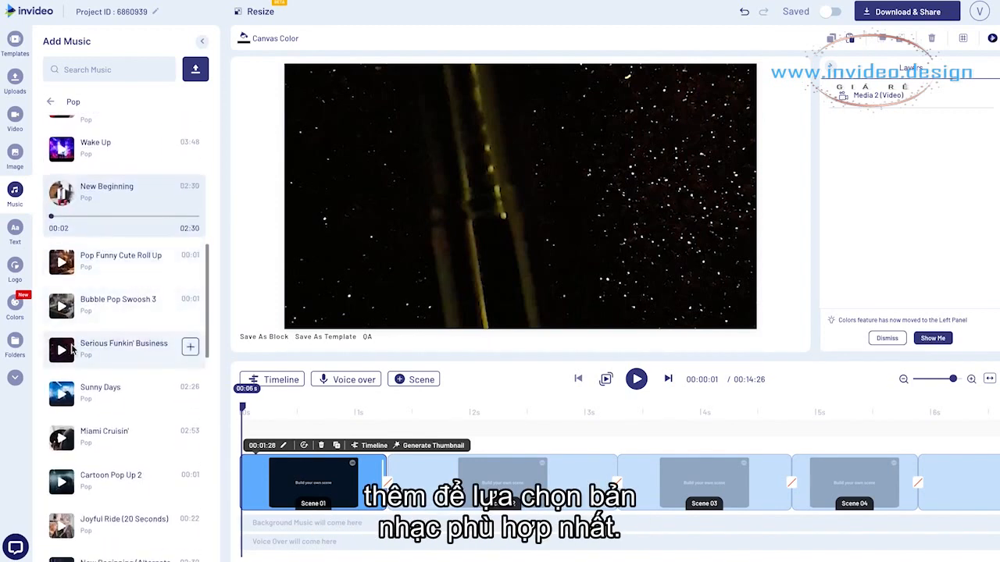
scroll(67, 355, down, 1)
scroll(68, 357, down, 2)
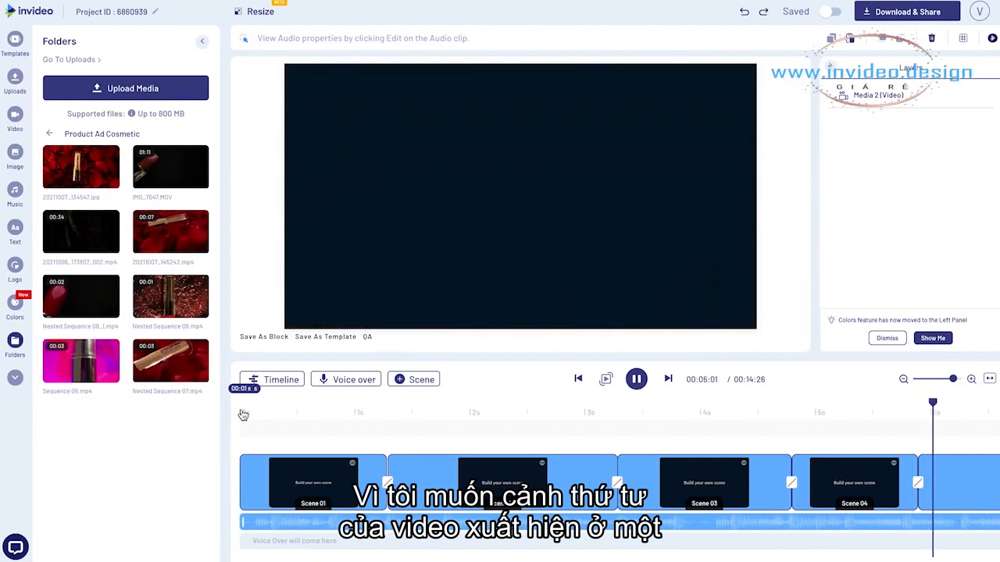
Trim about 1.25 s off the start of the background music and move the clip back to the beginning of the timeline
key(space)
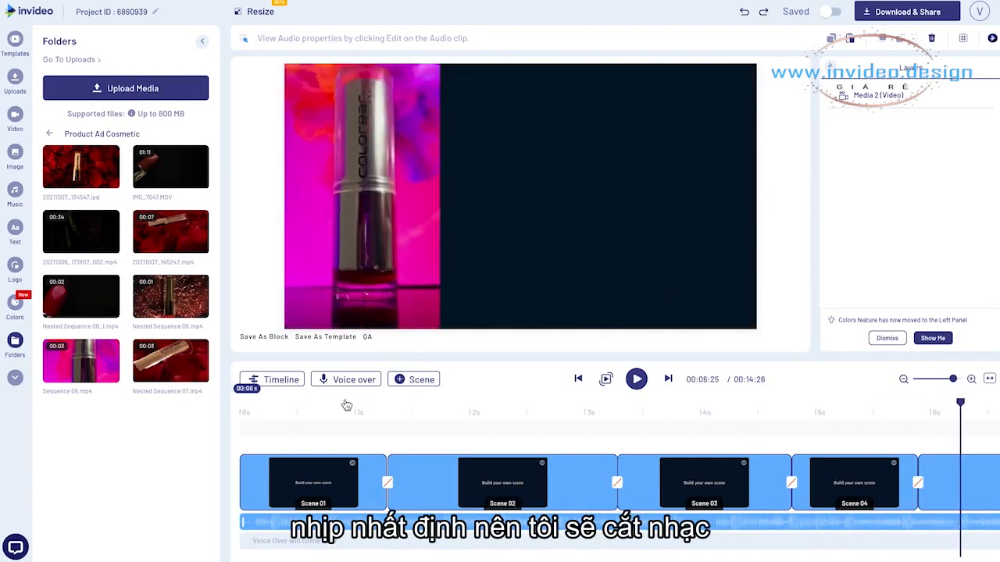
drag(329, 405, 256, 400)
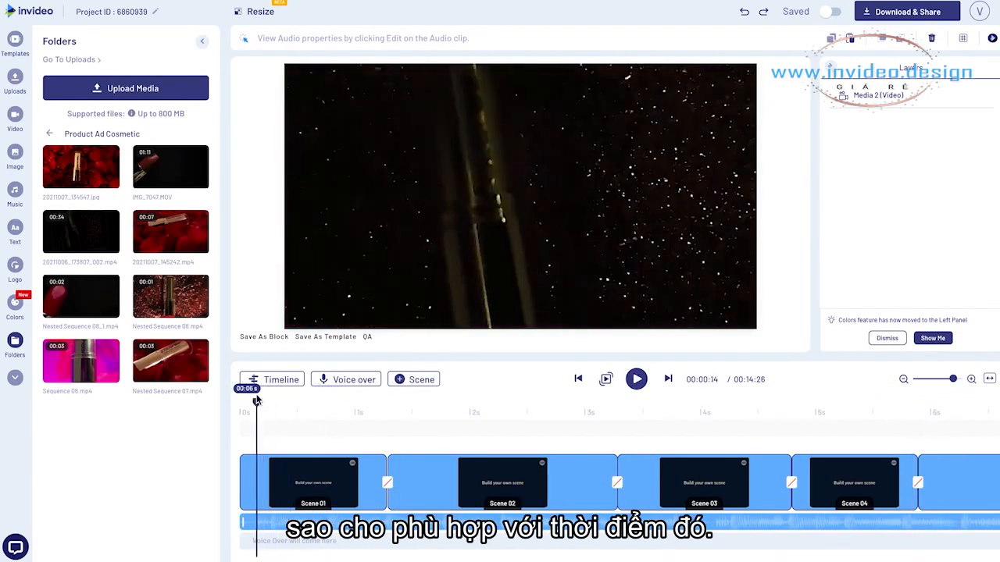
mouse_move(254, 519)
drag(240, 522, 347, 528)
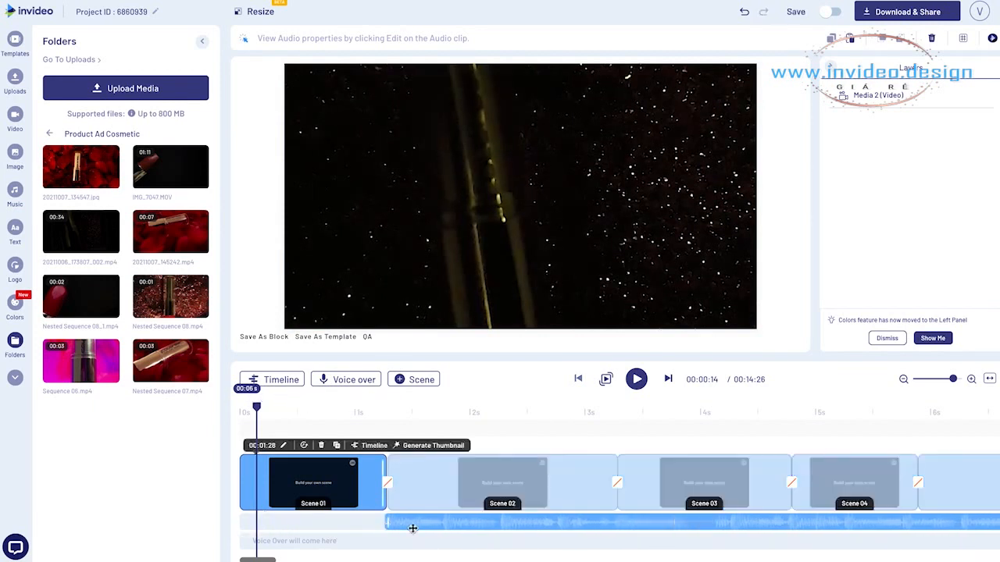
drag(420, 529, 265, 525)
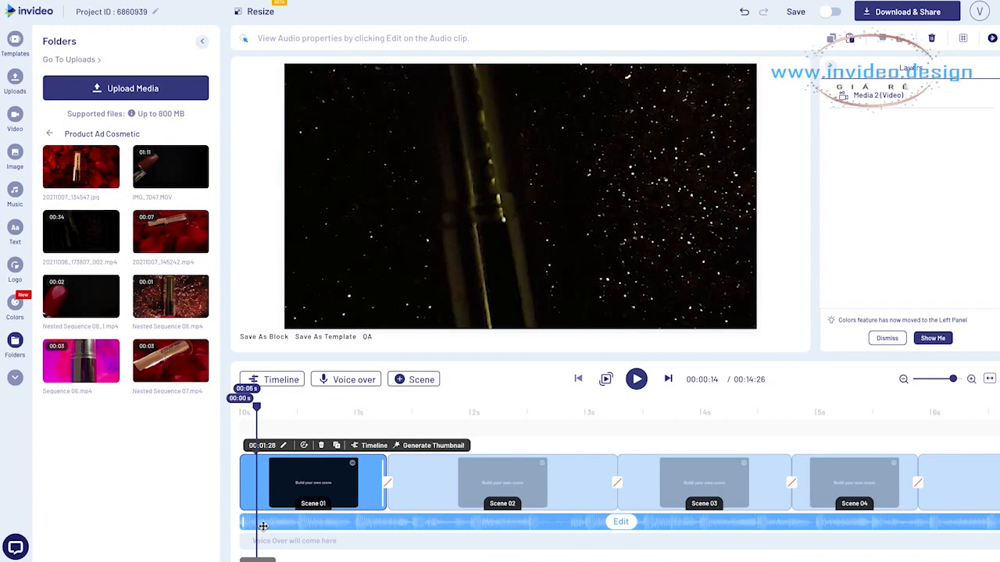
key(ctrl+z)
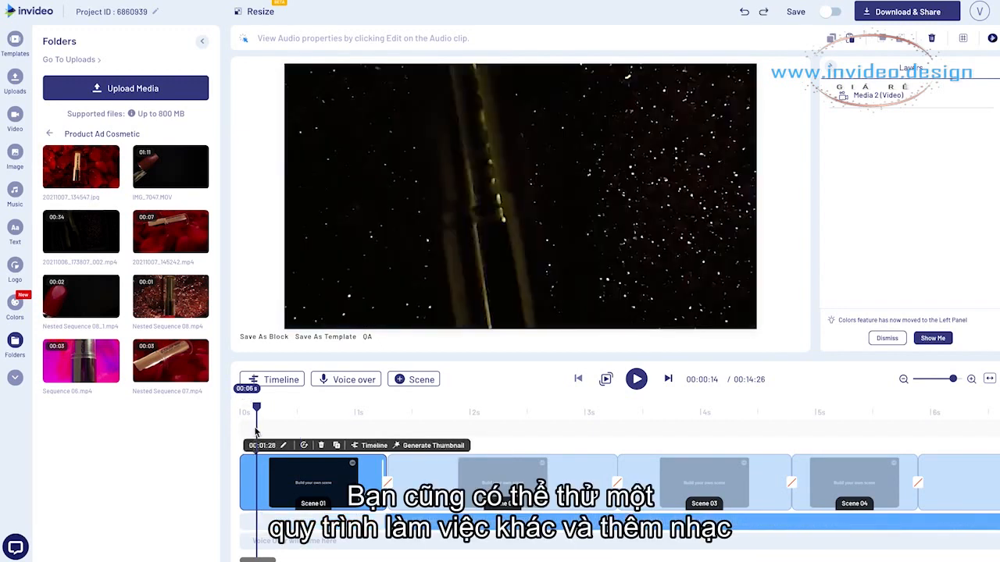